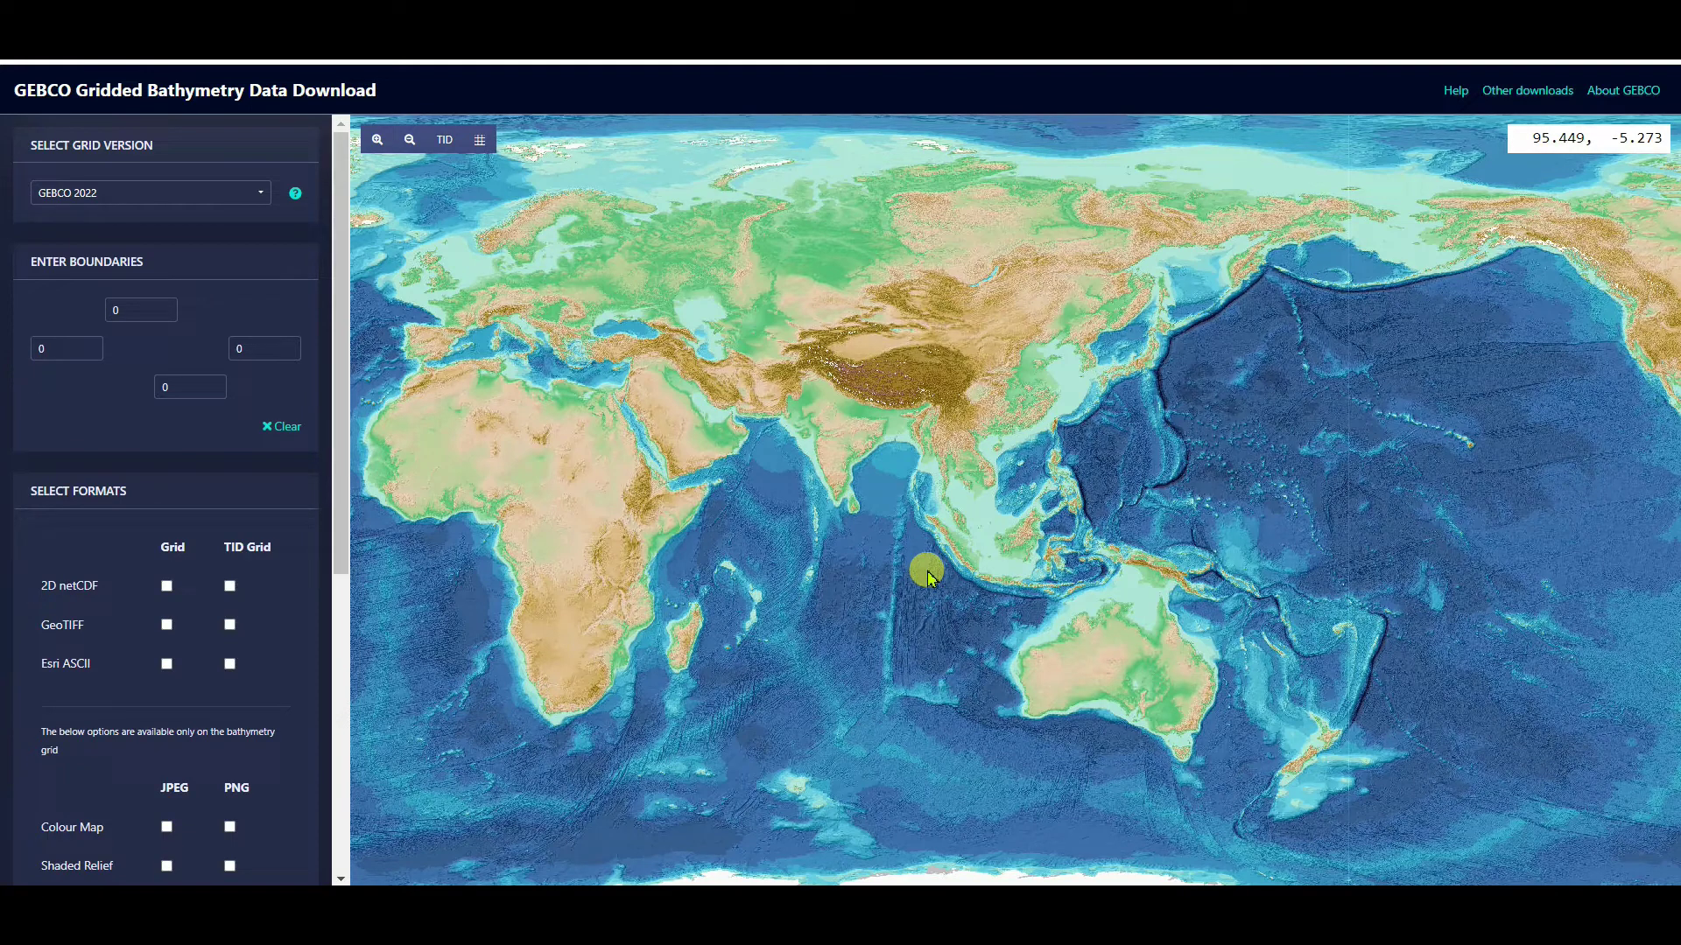
Zoom and pan the world map toward Asia, then go to GEBCO's Gridded Bathymetry Data page.
{"action": "scroll", "coordinate": [876, 438], "scroll_direction": "down", "scroll_amount": 2}
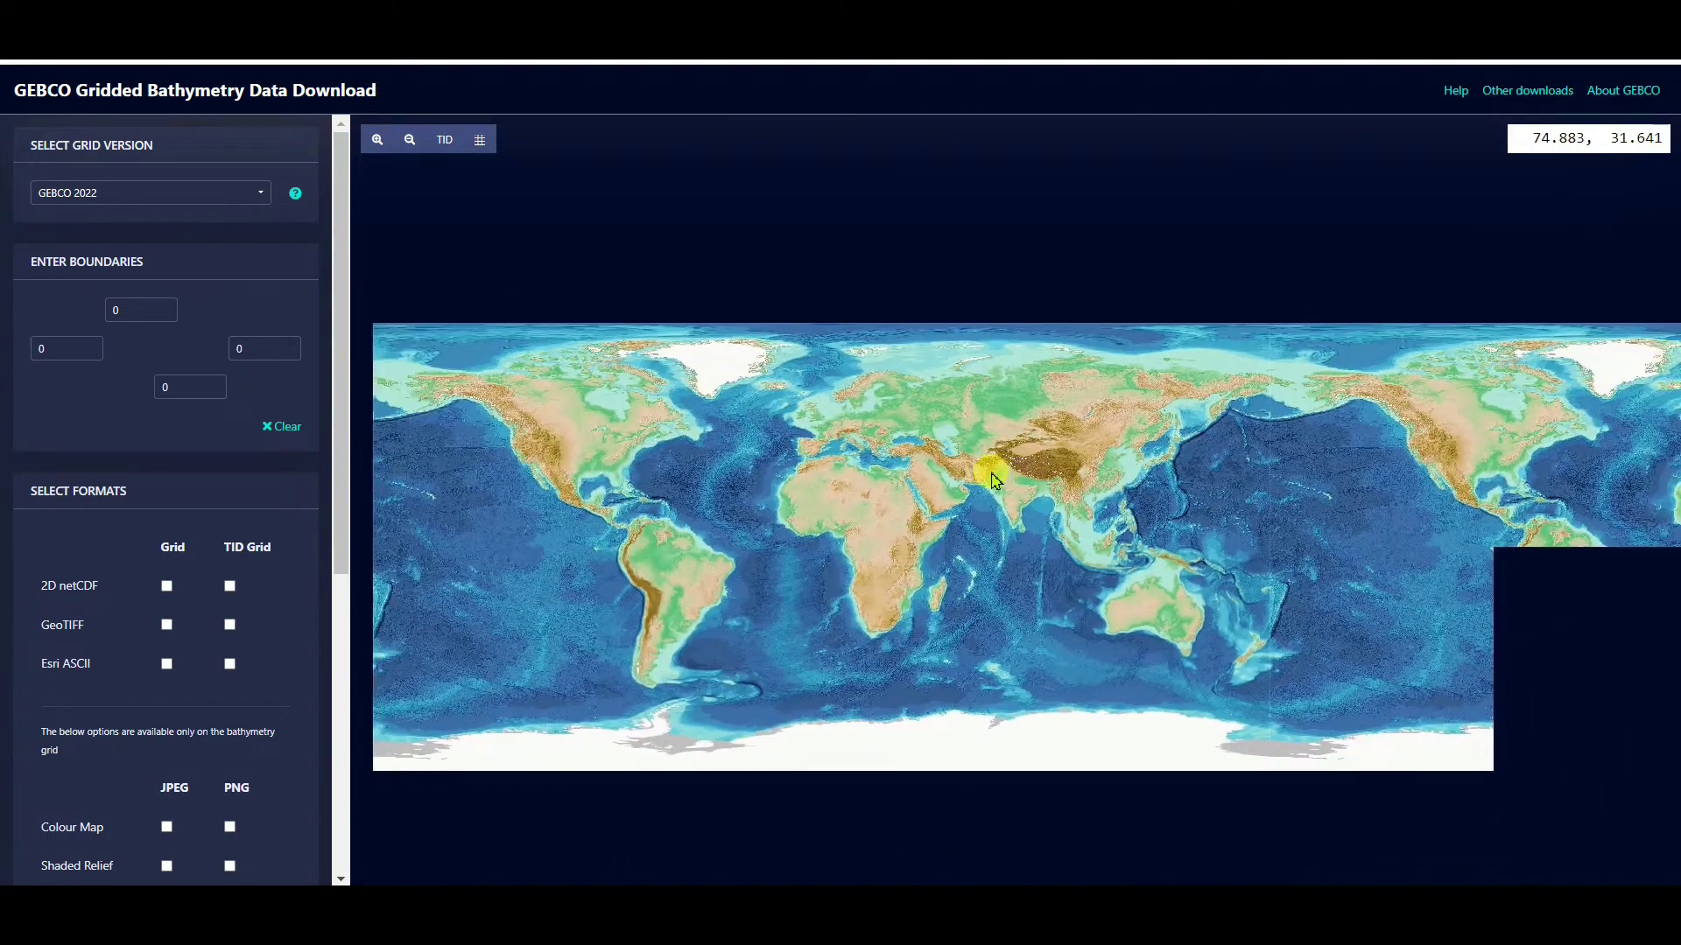
{"action": "scroll", "coordinate": [966, 488], "scroll_direction": "up", "scroll_amount": 2}
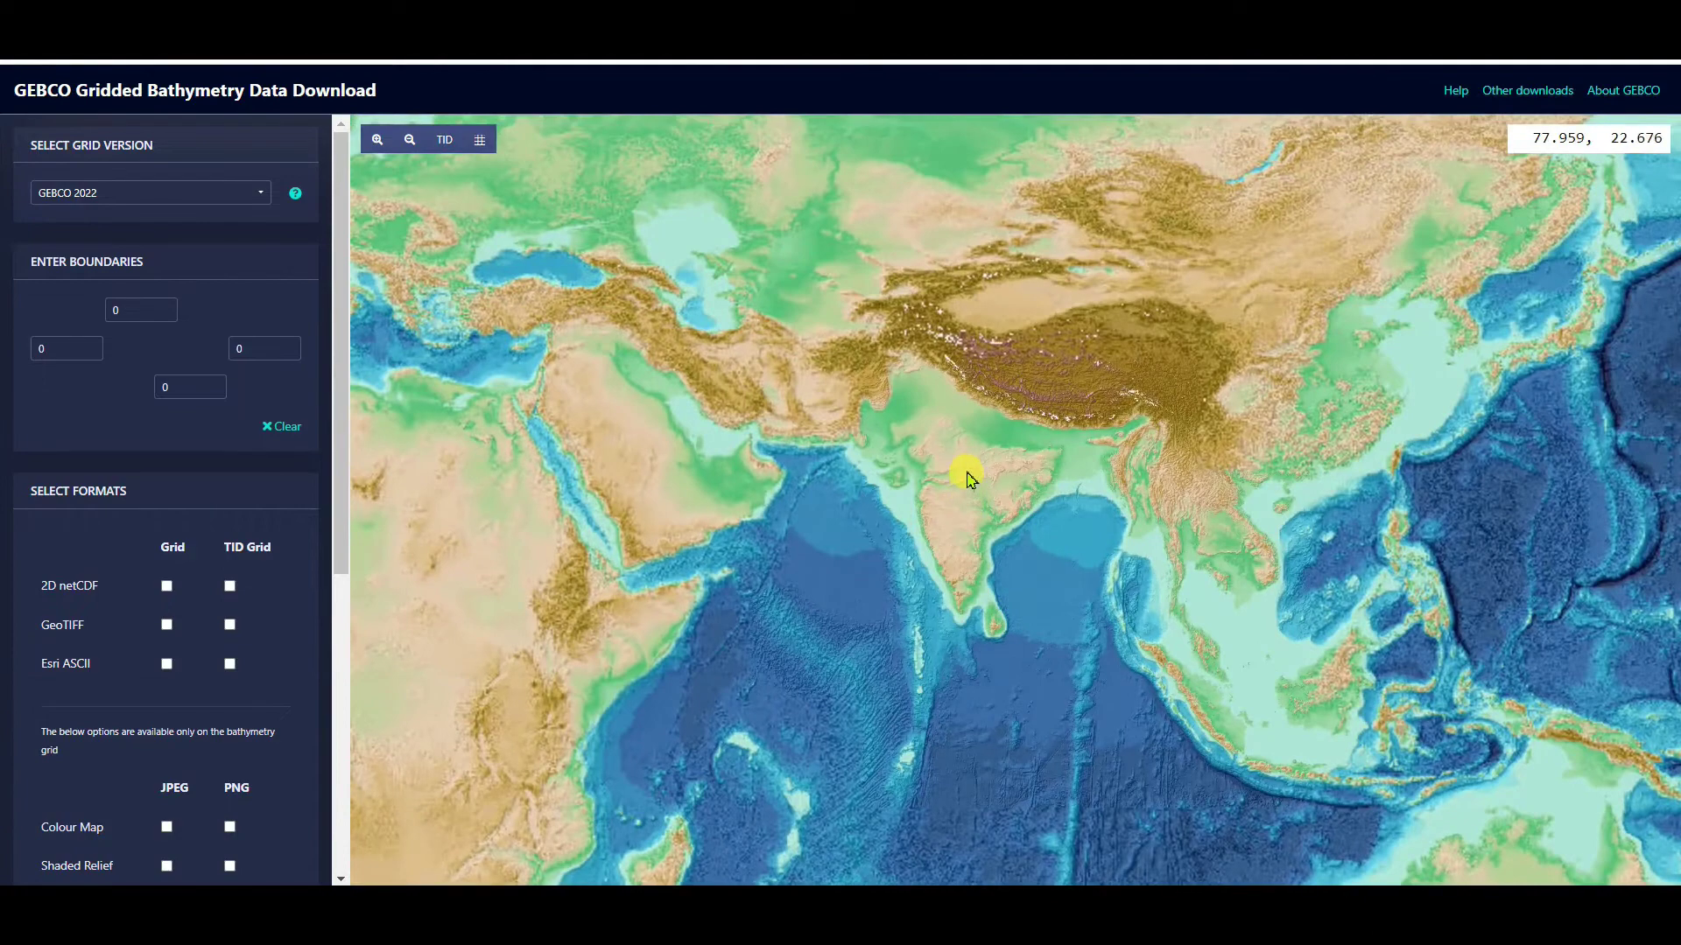
{"action": "scroll", "coordinate": [968, 477], "scroll_direction": "down", "scroll_amount": 1}
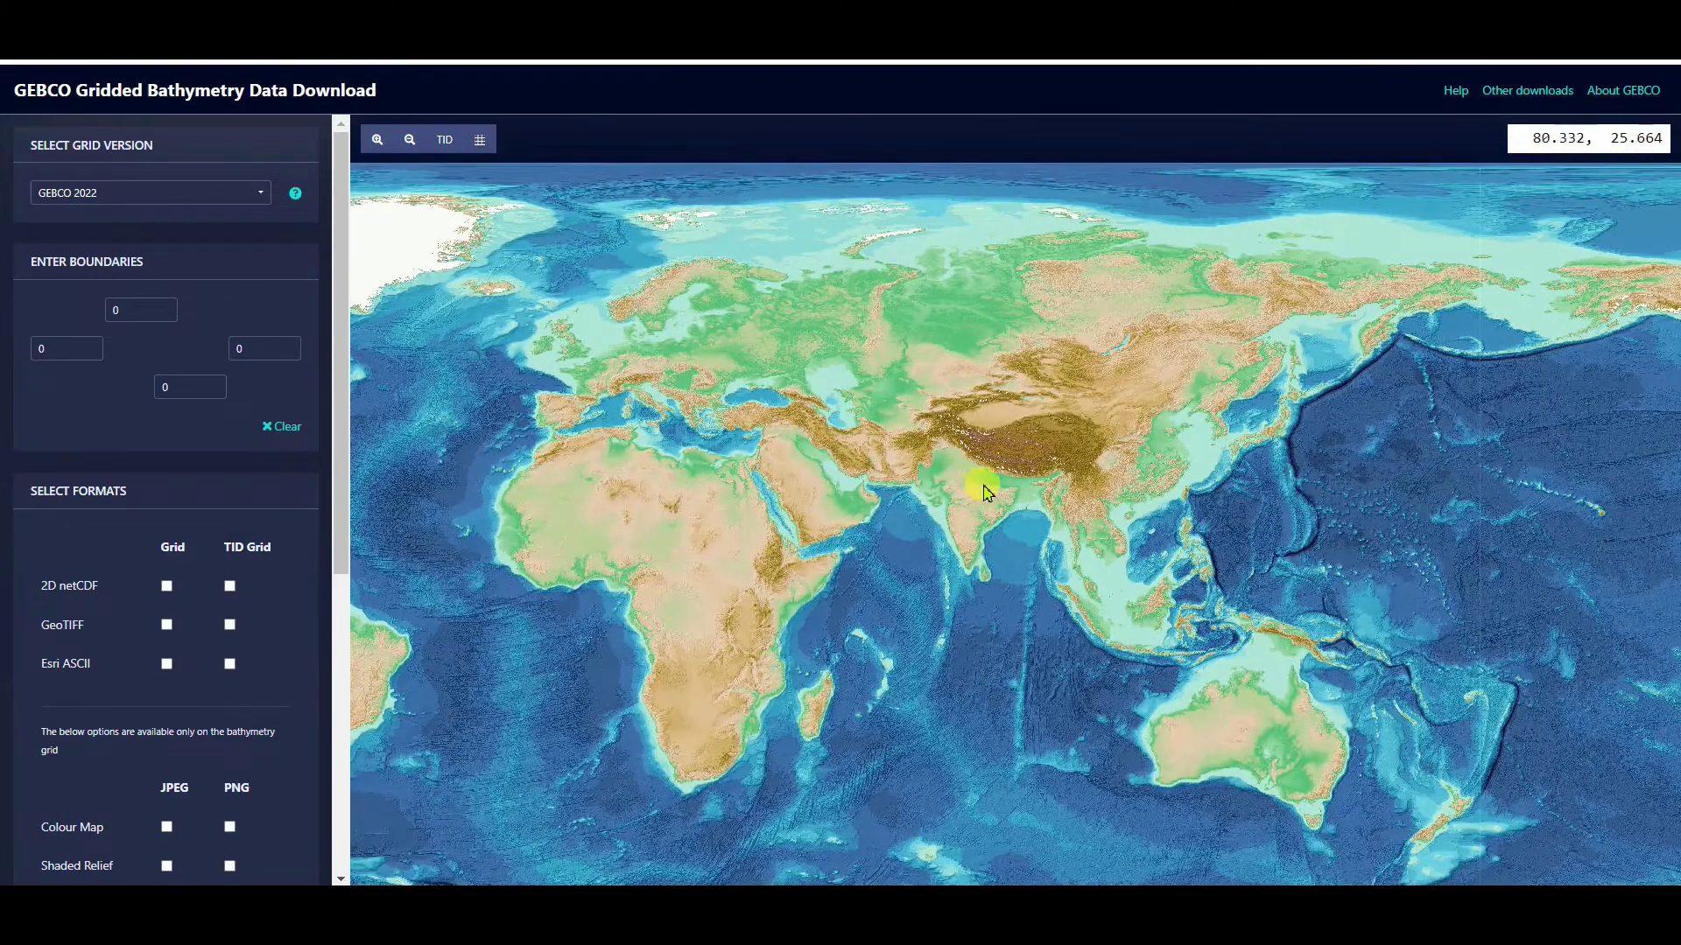
{"action": "left_click_drag", "start_coordinate": [990, 501], "coordinate": [982, 463]}
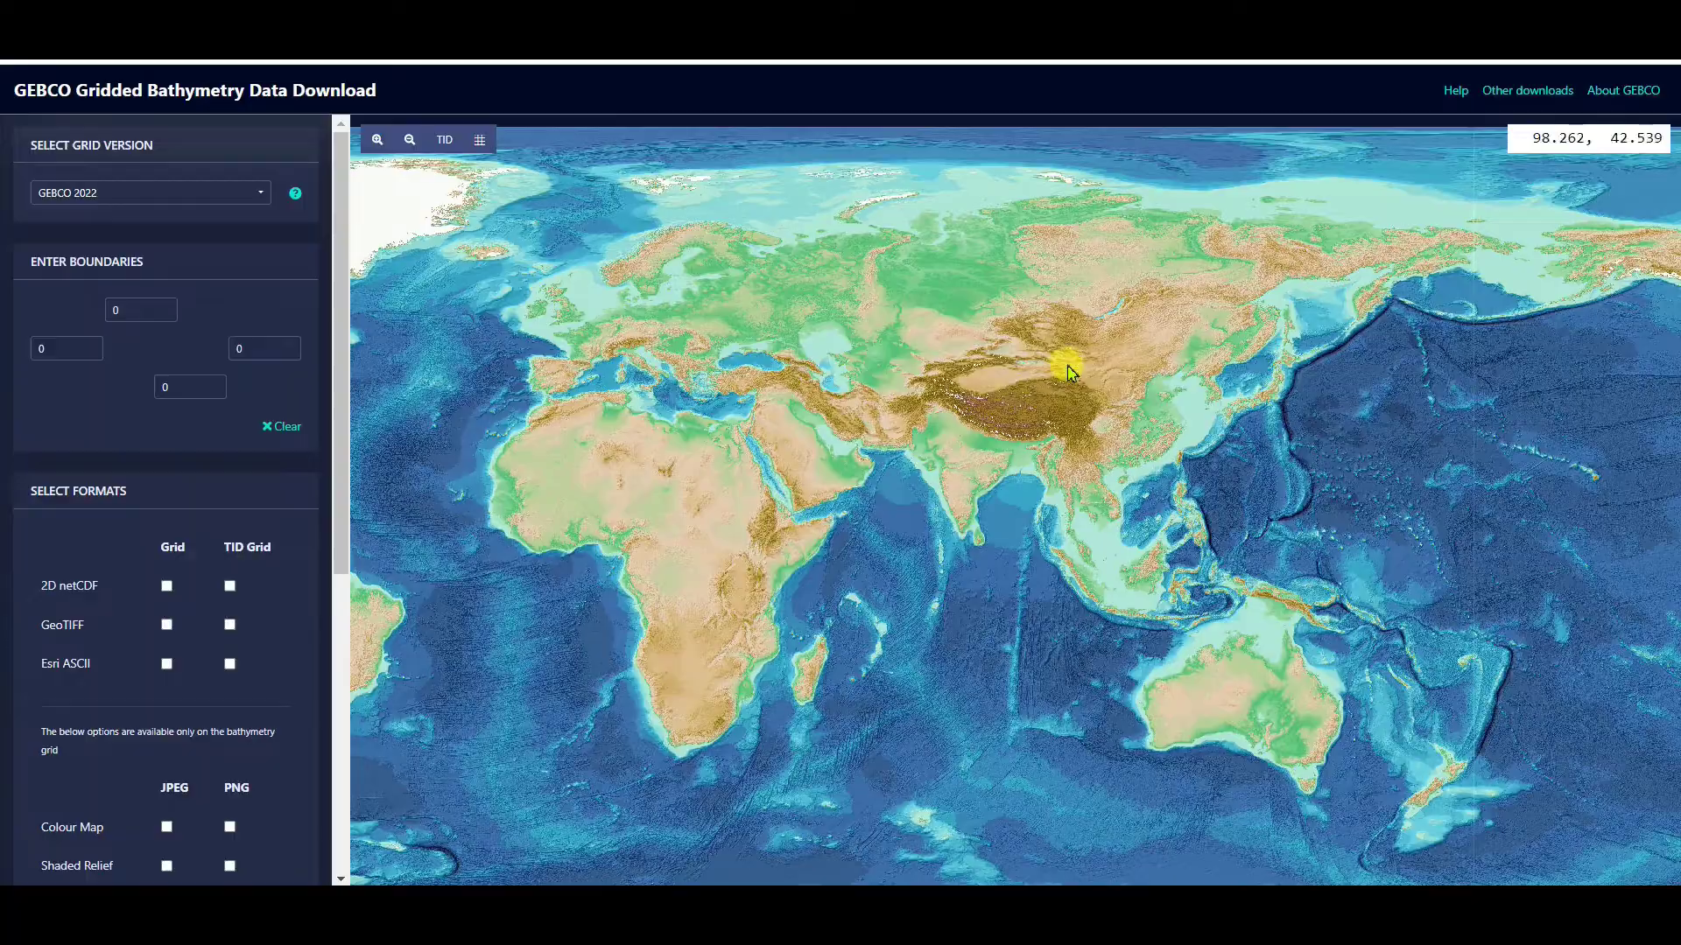
{"action": "left_click", "coordinate": [533, 35]}
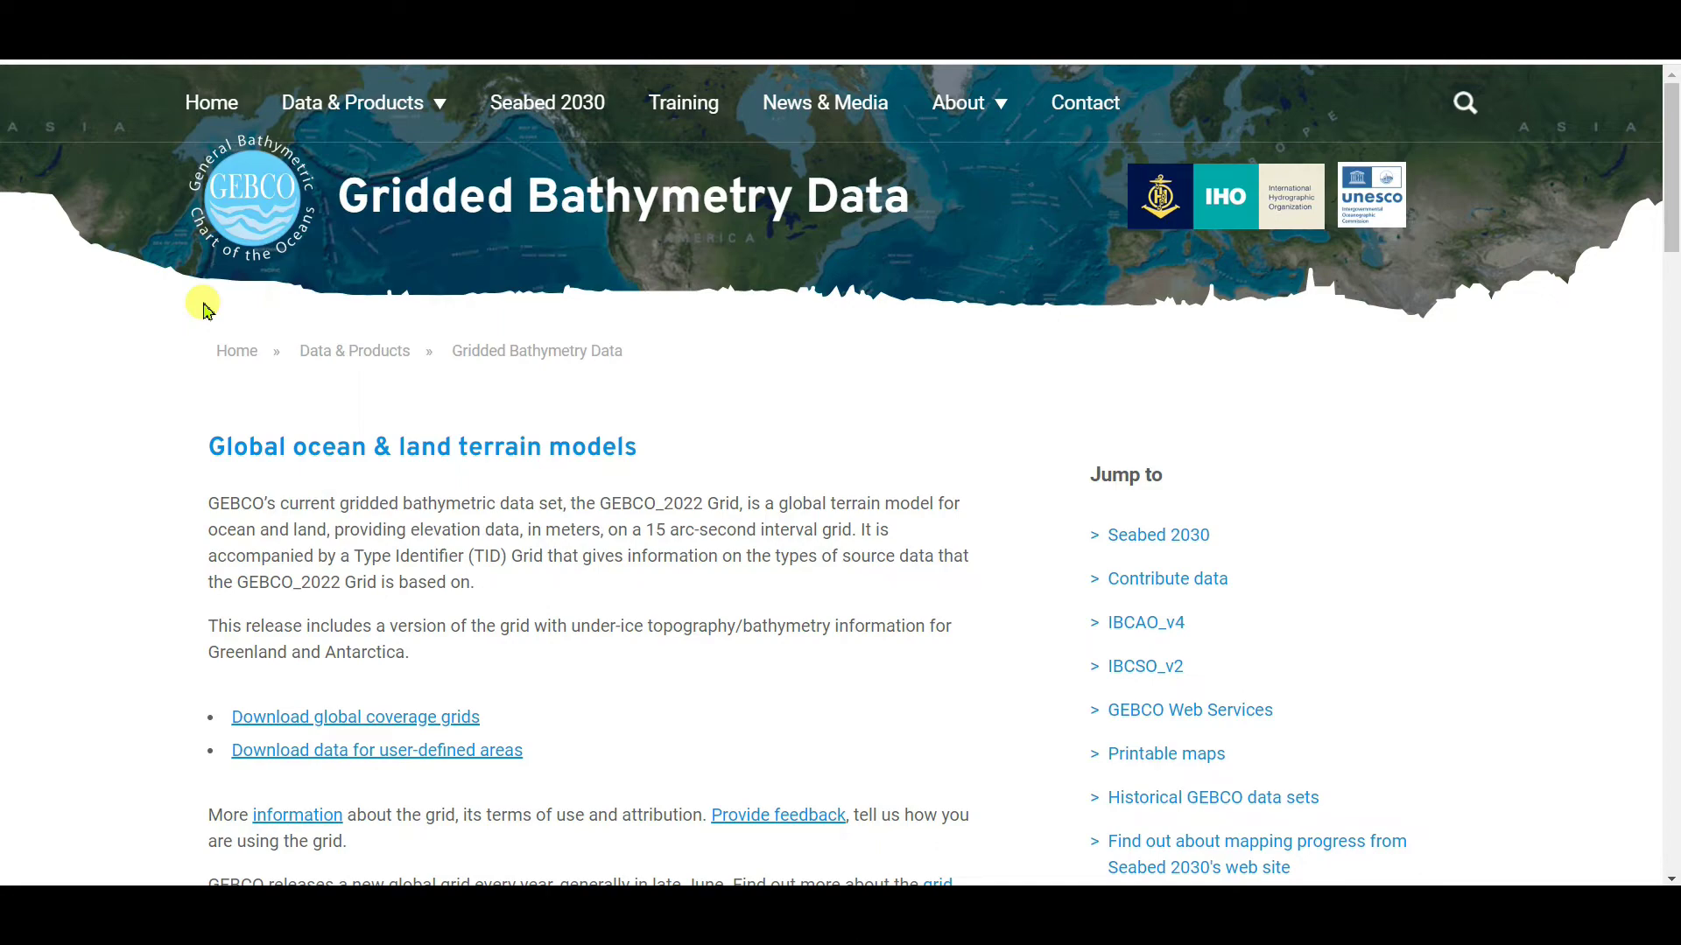
Scroll down the GEBCO_2022 grid page to the 'Download data for user-defined areas' application preview.
{"action": "scroll", "coordinate": [165, 350], "scroll_direction": "down", "scroll_amount": 3}
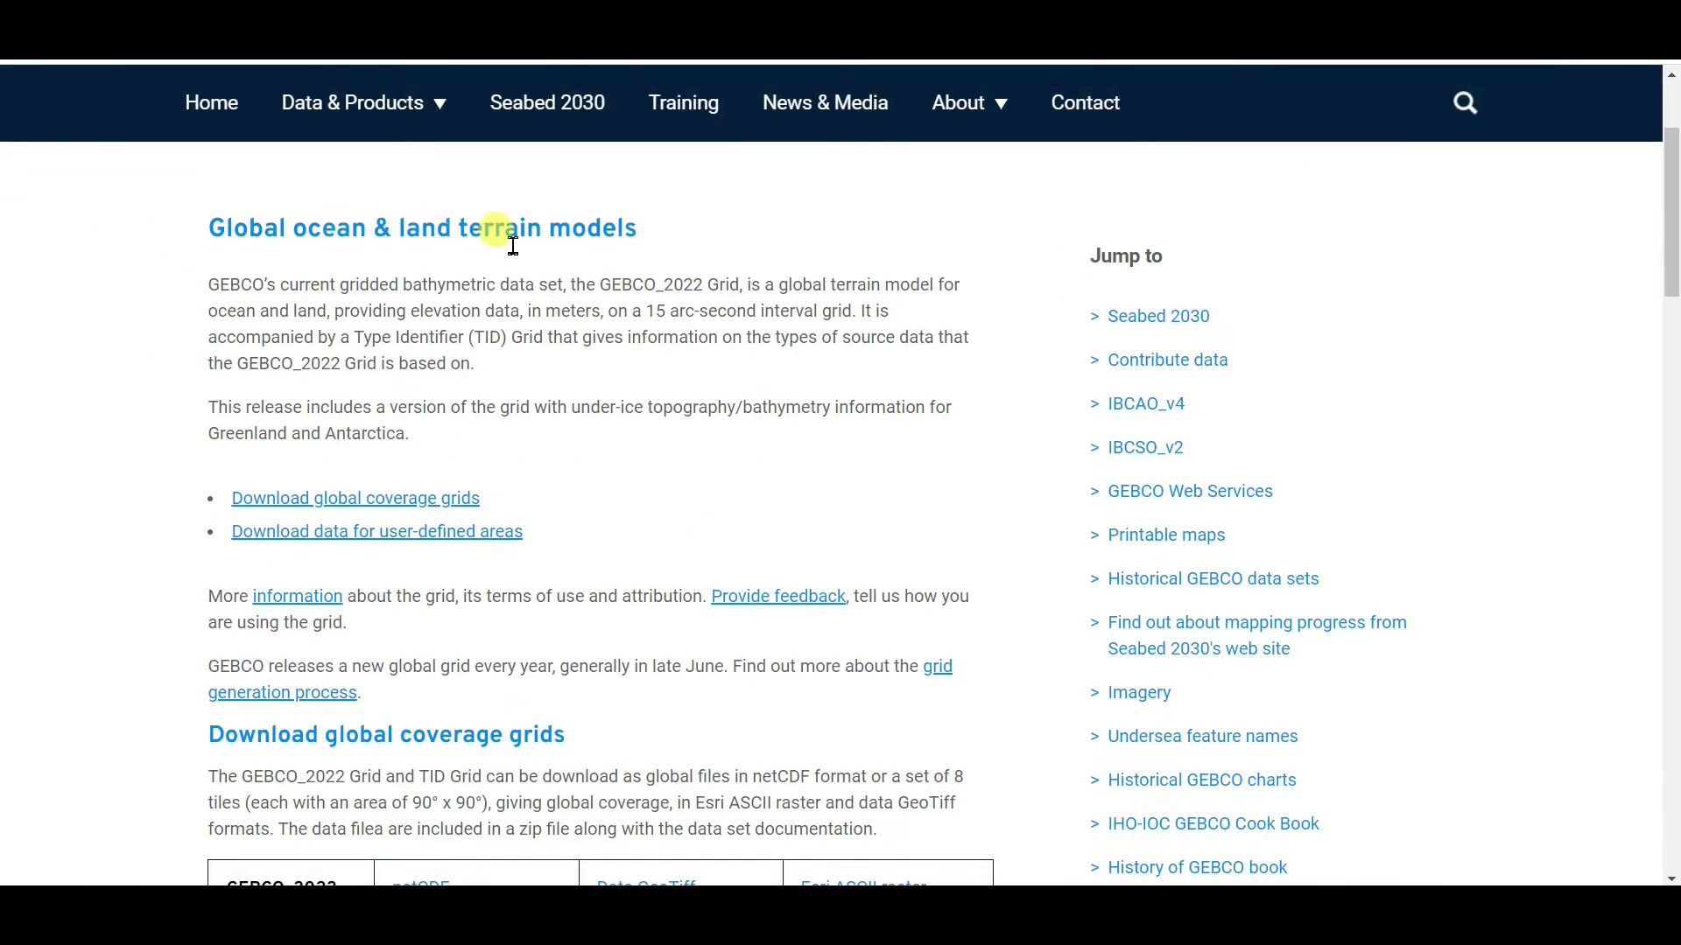
{"action": "scroll", "coordinate": [661, 241], "scroll_direction": "down", "scroll_amount": 3}
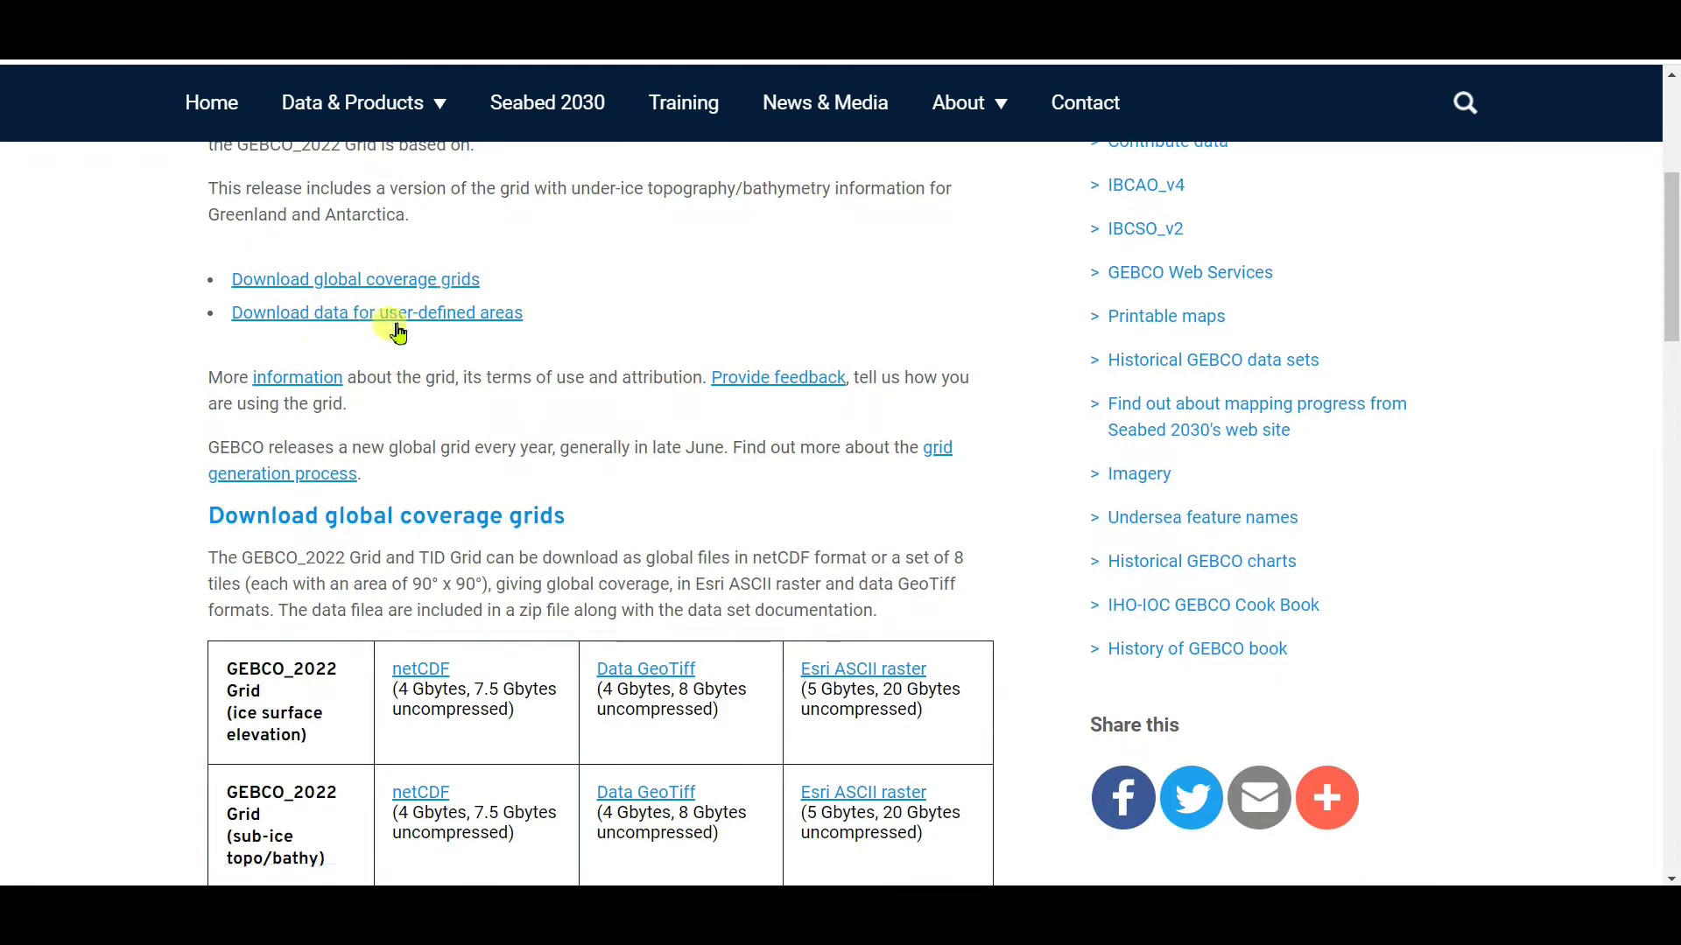
{"action": "scroll", "coordinate": [534, 319], "scroll_direction": "down", "scroll_amount": 3}
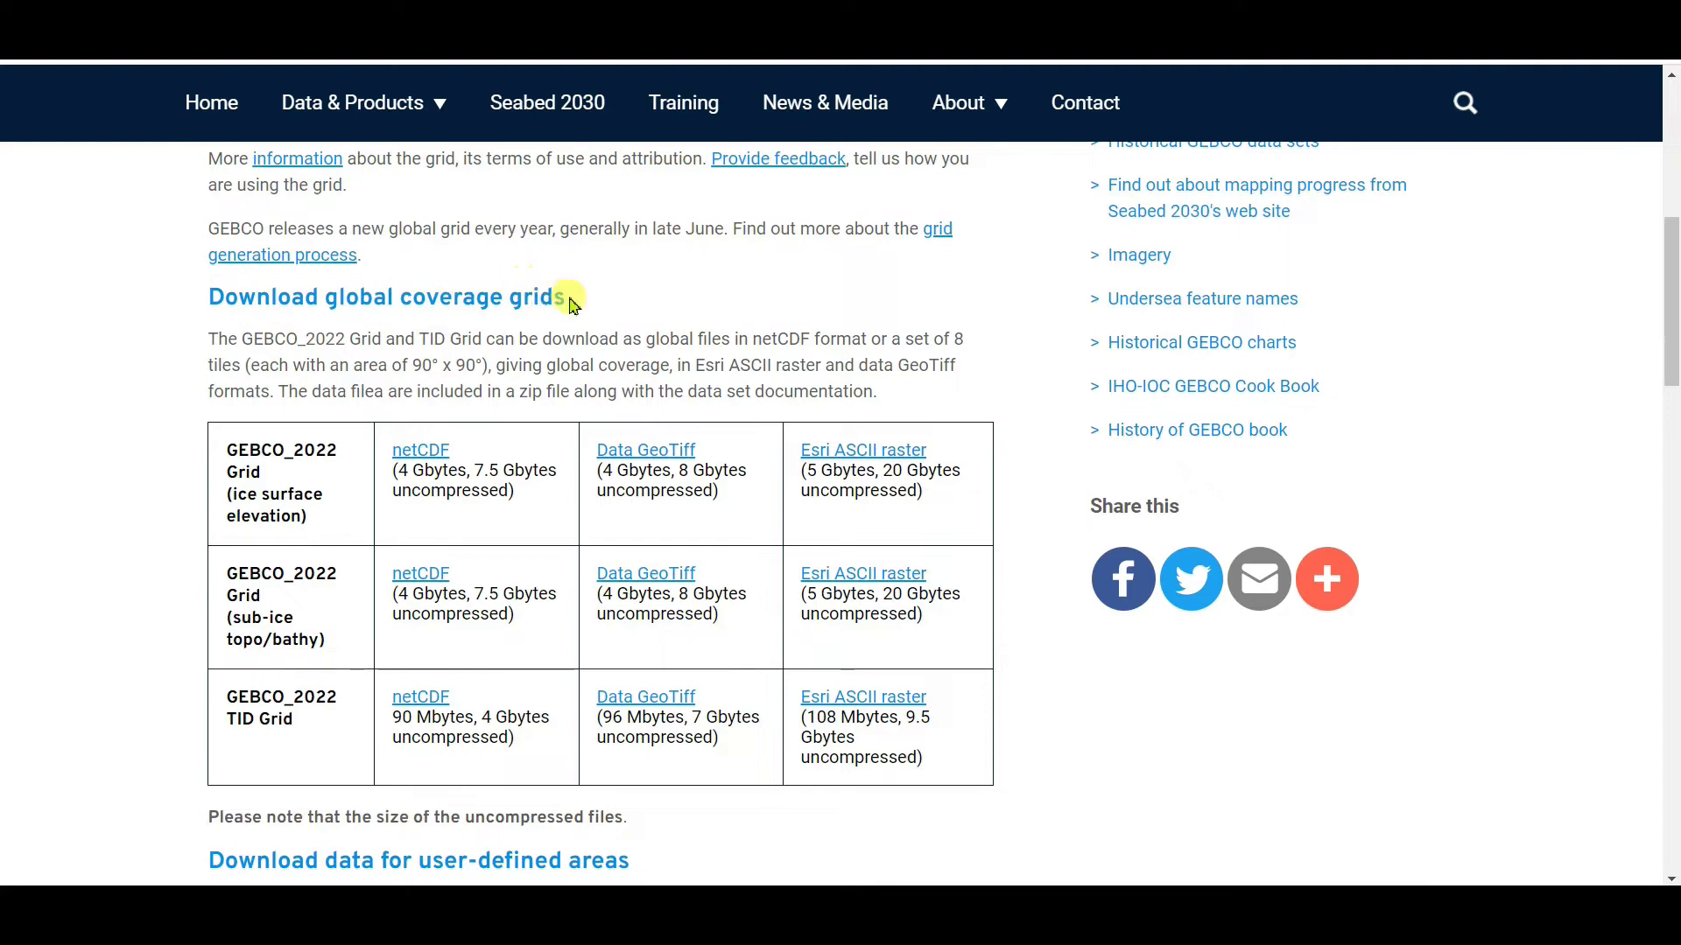
{"action": "scroll", "coordinate": [534, 315], "scroll_direction": "down", "scroll_amount": 3}
{"action": "scroll", "coordinate": [491, 536], "scroll_direction": "down", "scroll_amount": 3}
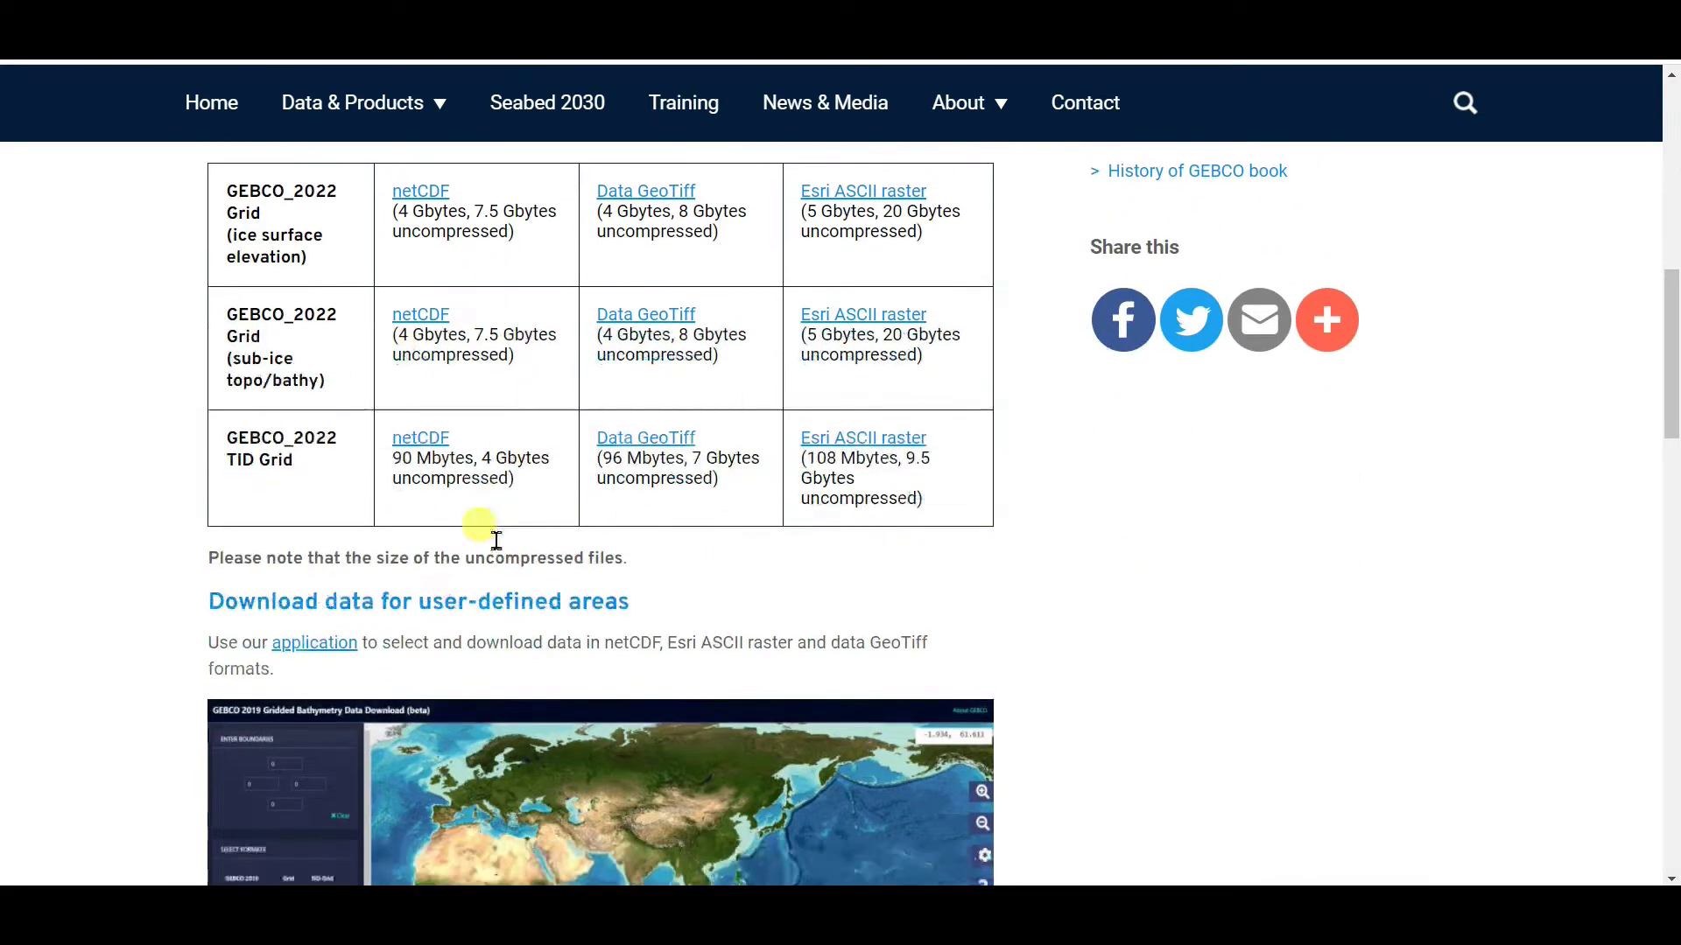
{"action": "scroll", "coordinate": [626, 426], "scroll_direction": "down", "scroll_amount": 7}
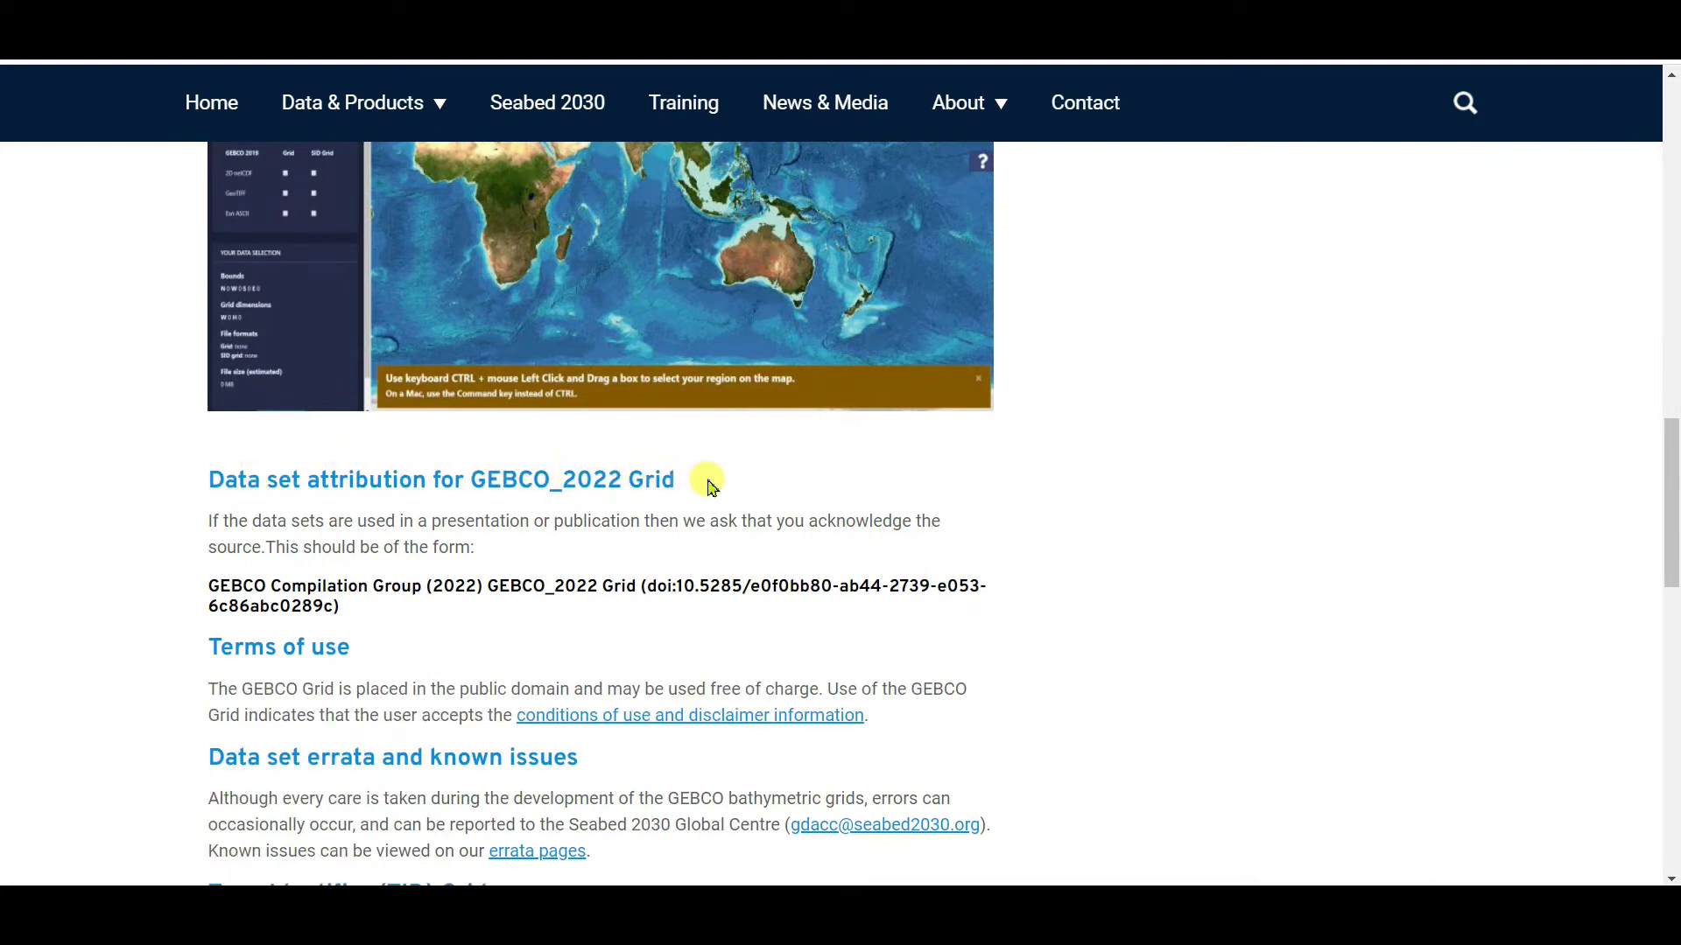
{"action": "scroll", "coordinate": [709, 487], "scroll_direction": "down", "scroll_amount": 3}
{"action": "scroll", "coordinate": [319, 526], "scroll_direction": "down", "scroll_amount": 1}
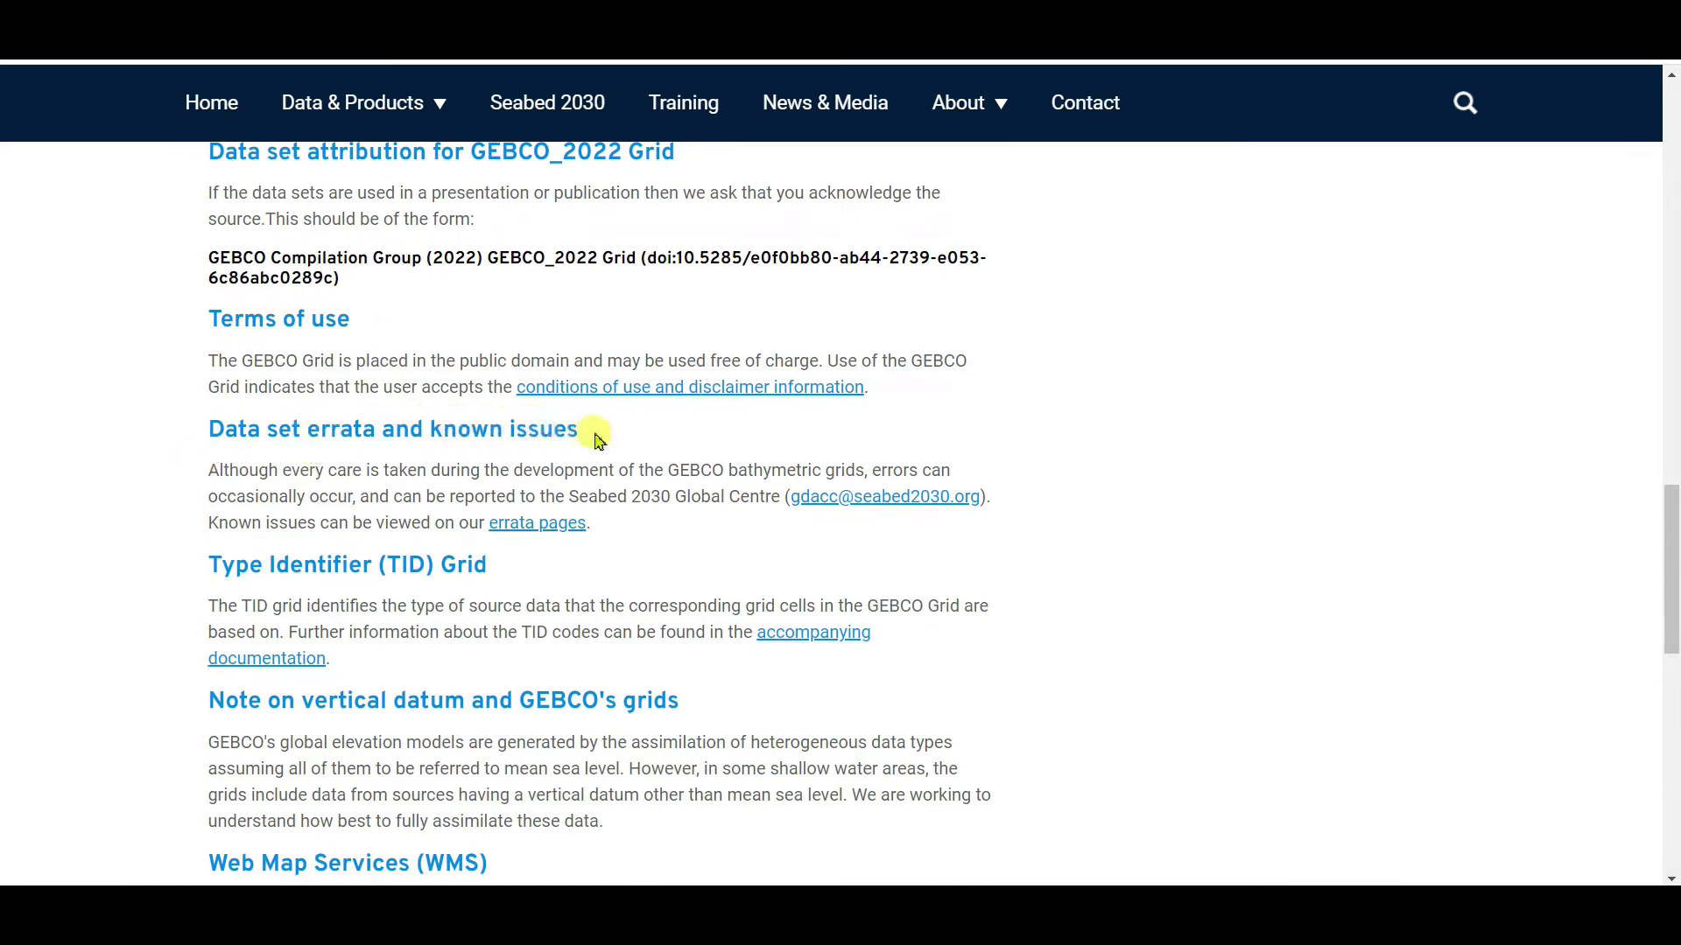
{"action": "scroll", "coordinate": [588, 434], "scroll_direction": "down", "scroll_amount": 3}
{"action": "scroll", "coordinate": [525, 376], "scroll_direction": "down", "scroll_amount": 1}
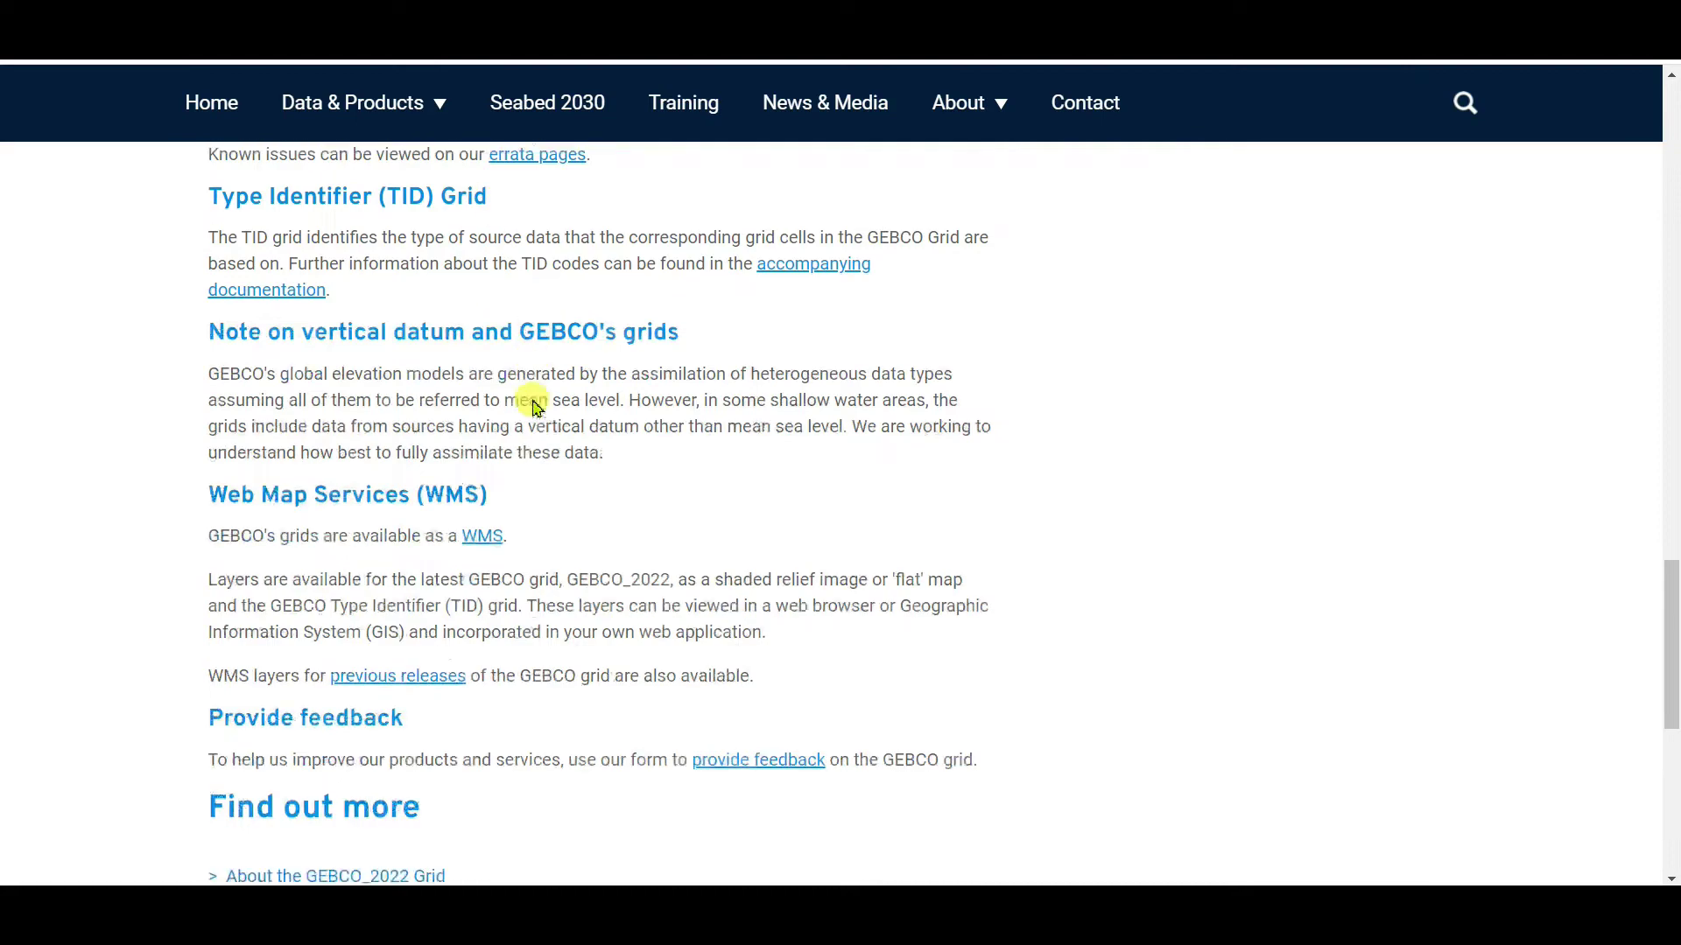
{"action": "scroll", "coordinate": [490, 456], "scroll_direction": "down", "scroll_amount": 3}
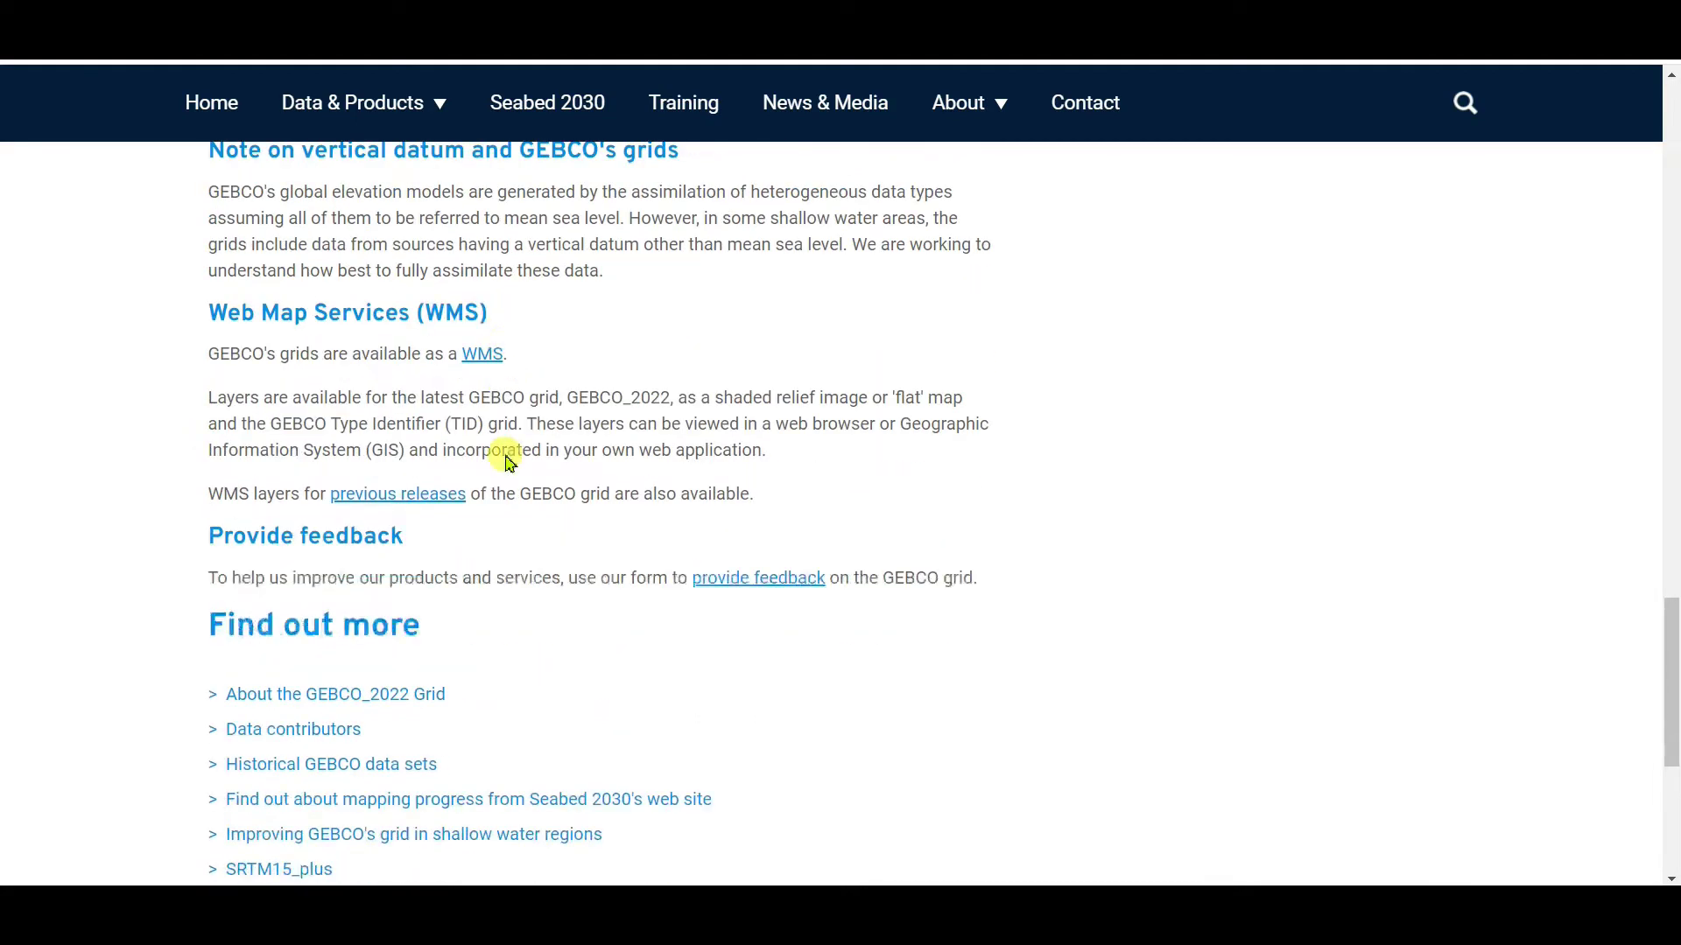
{"action": "scroll", "coordinate": [751, 616], "scroll_direction": "up", "scroll_amount": 13}
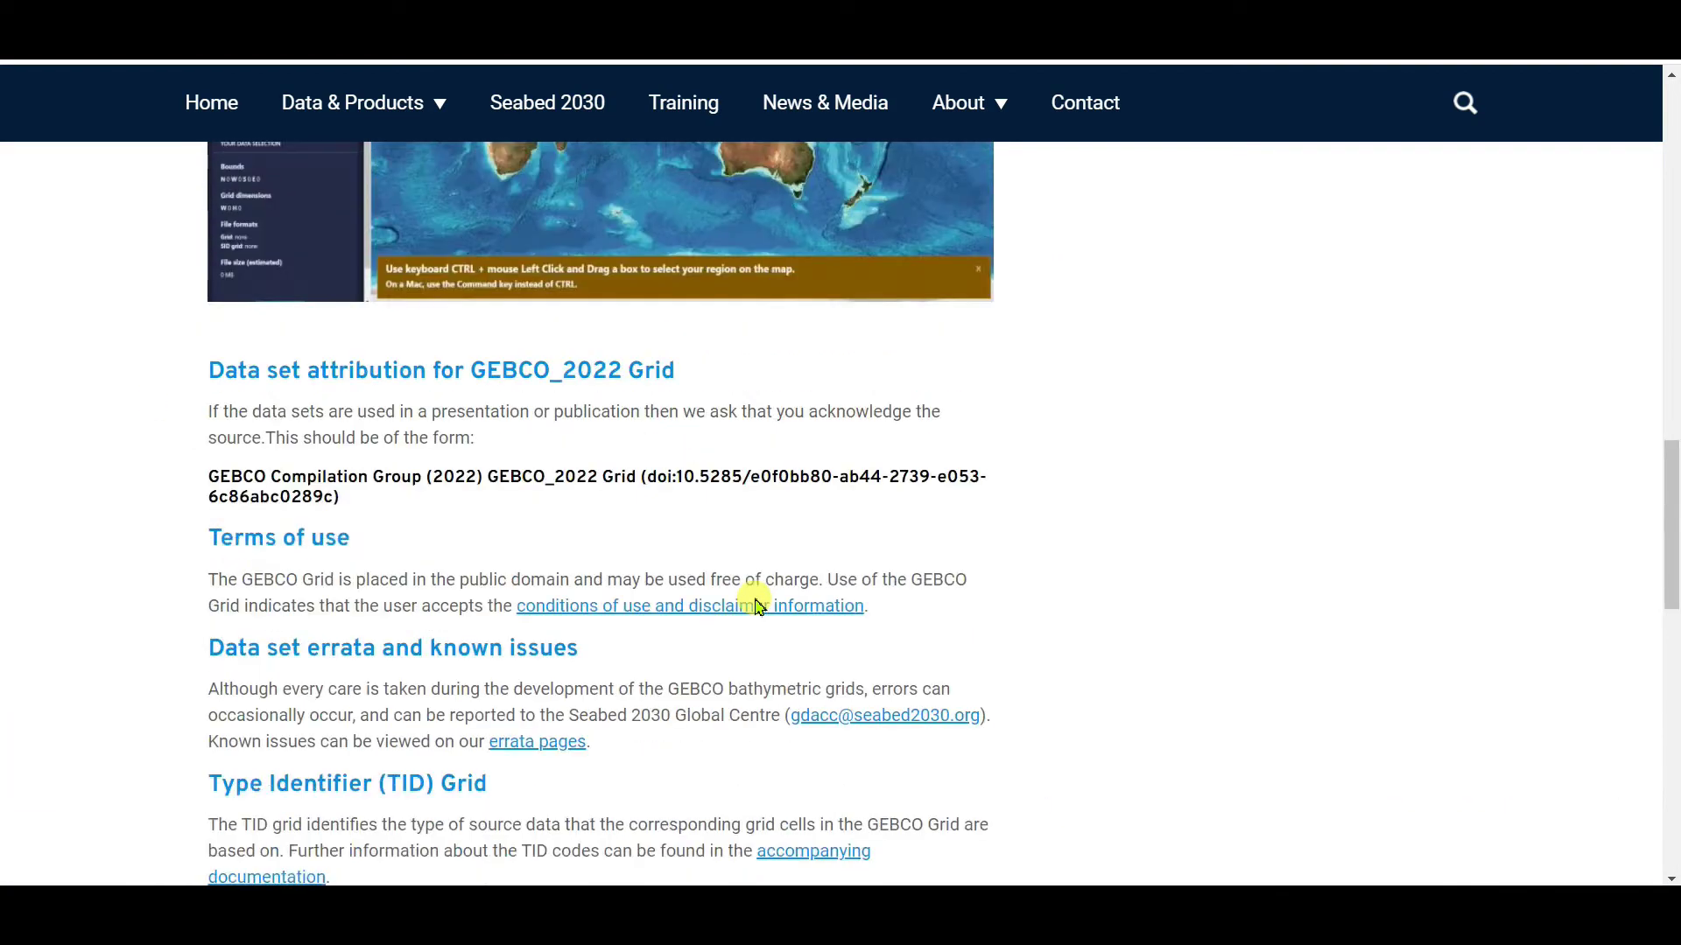
{"action": "scroll", "coordinate": [756, 608], "scroll_direction": "up", "scroll_amount": 10}
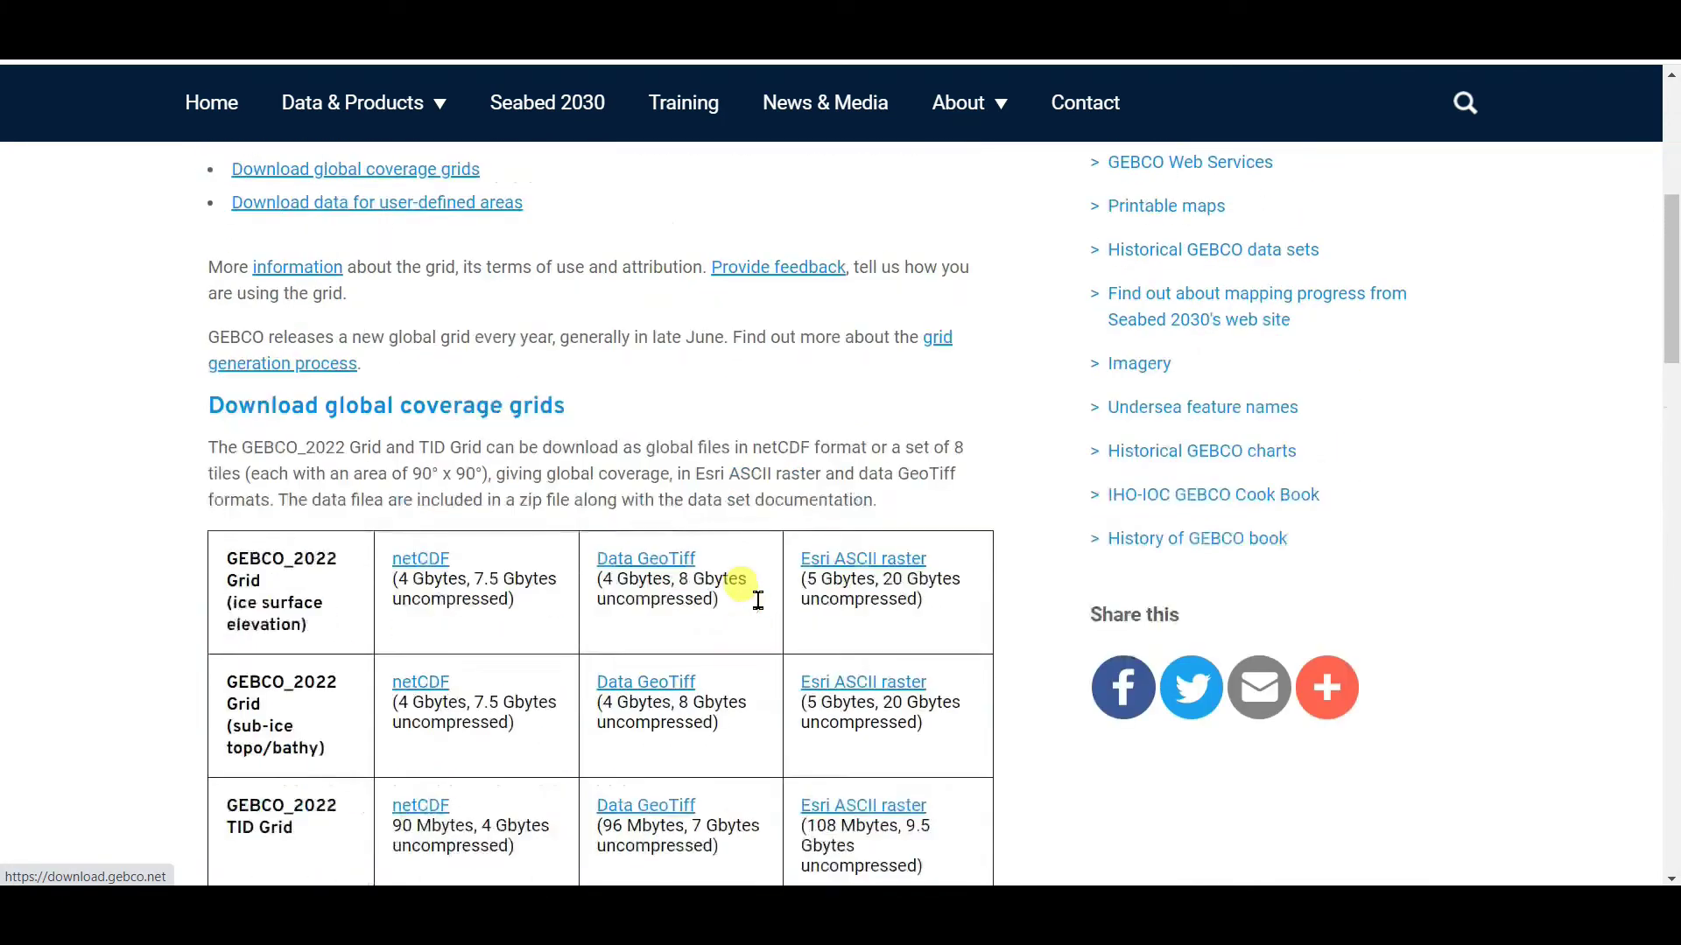
{"action": "scroll", "coordinate": [758, 484], "scroll_direction": "down", "scroll_amount": 8}
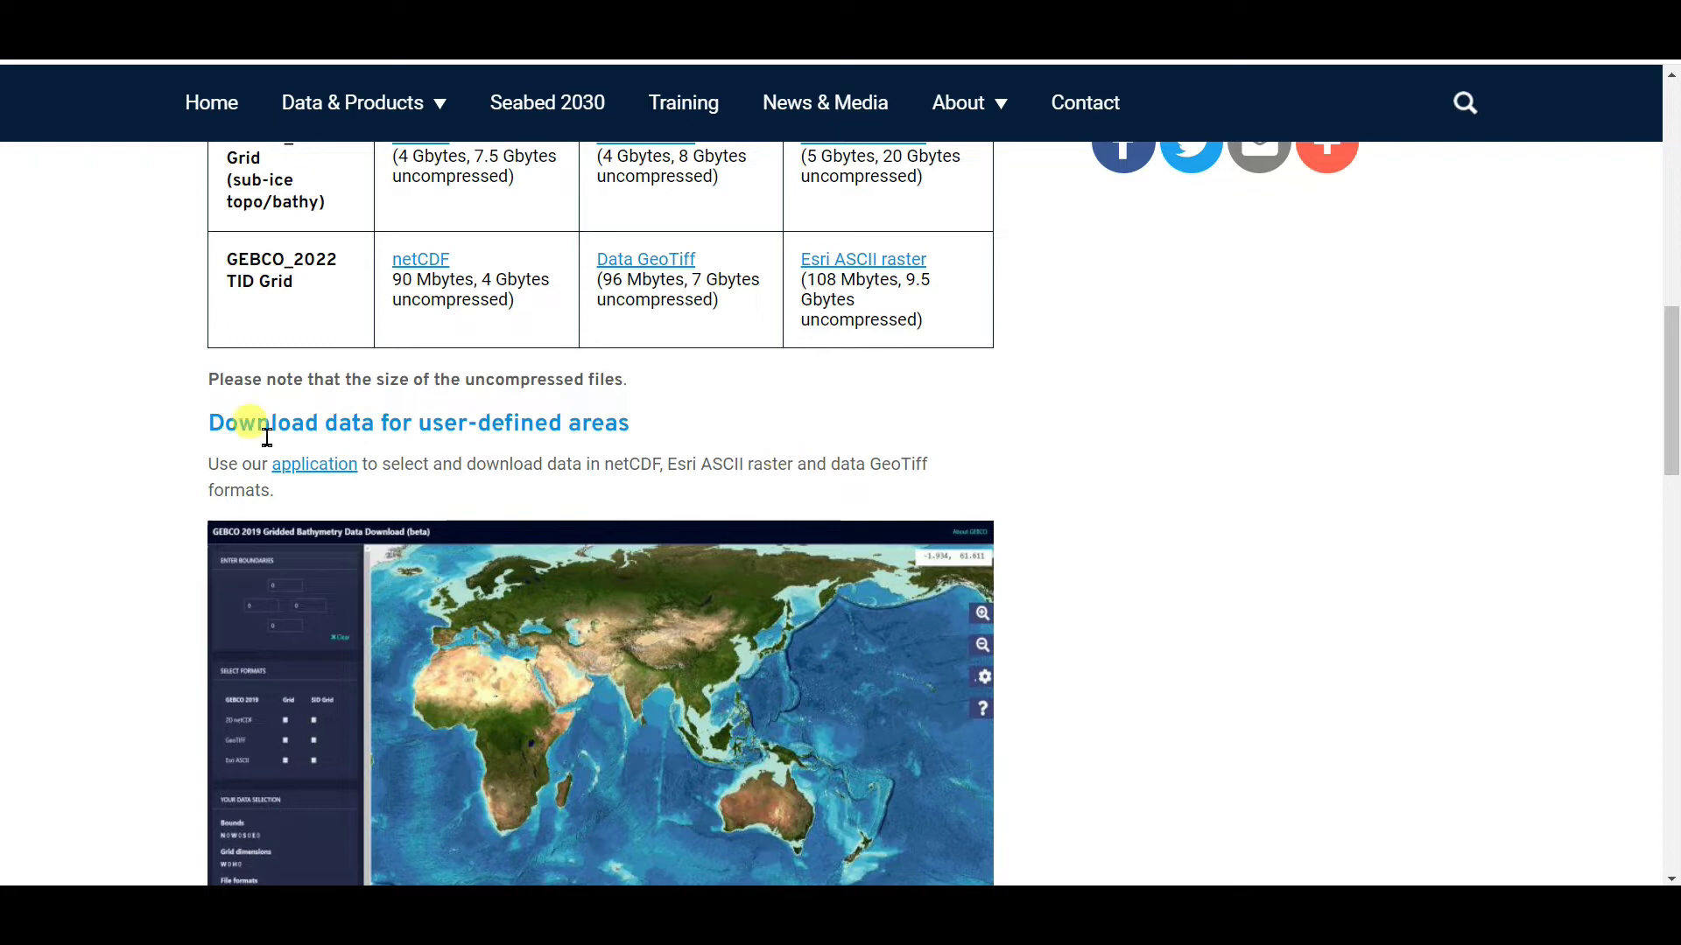
{"action": "scroll", "coordinate": [648, 430], "scroll_direction": "down", "scroll_amount": 1}
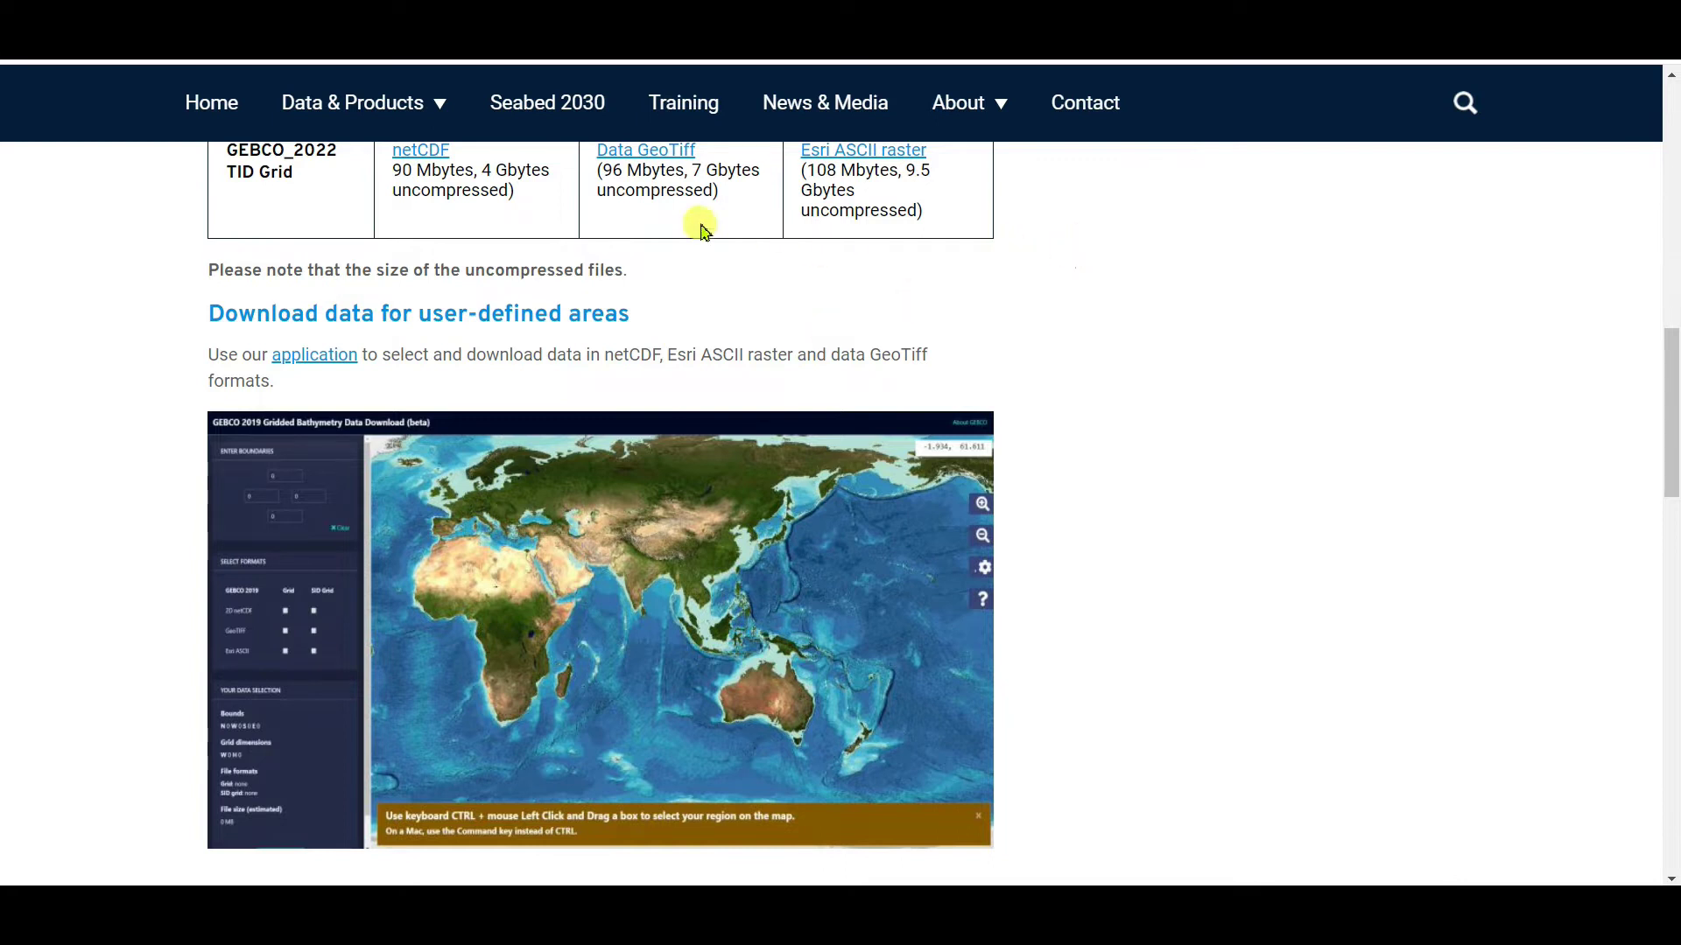
Open the download map application and choose GEBCO 2022 as the grid version.
{"action": "left_click", "coordinate": [655, 492]}
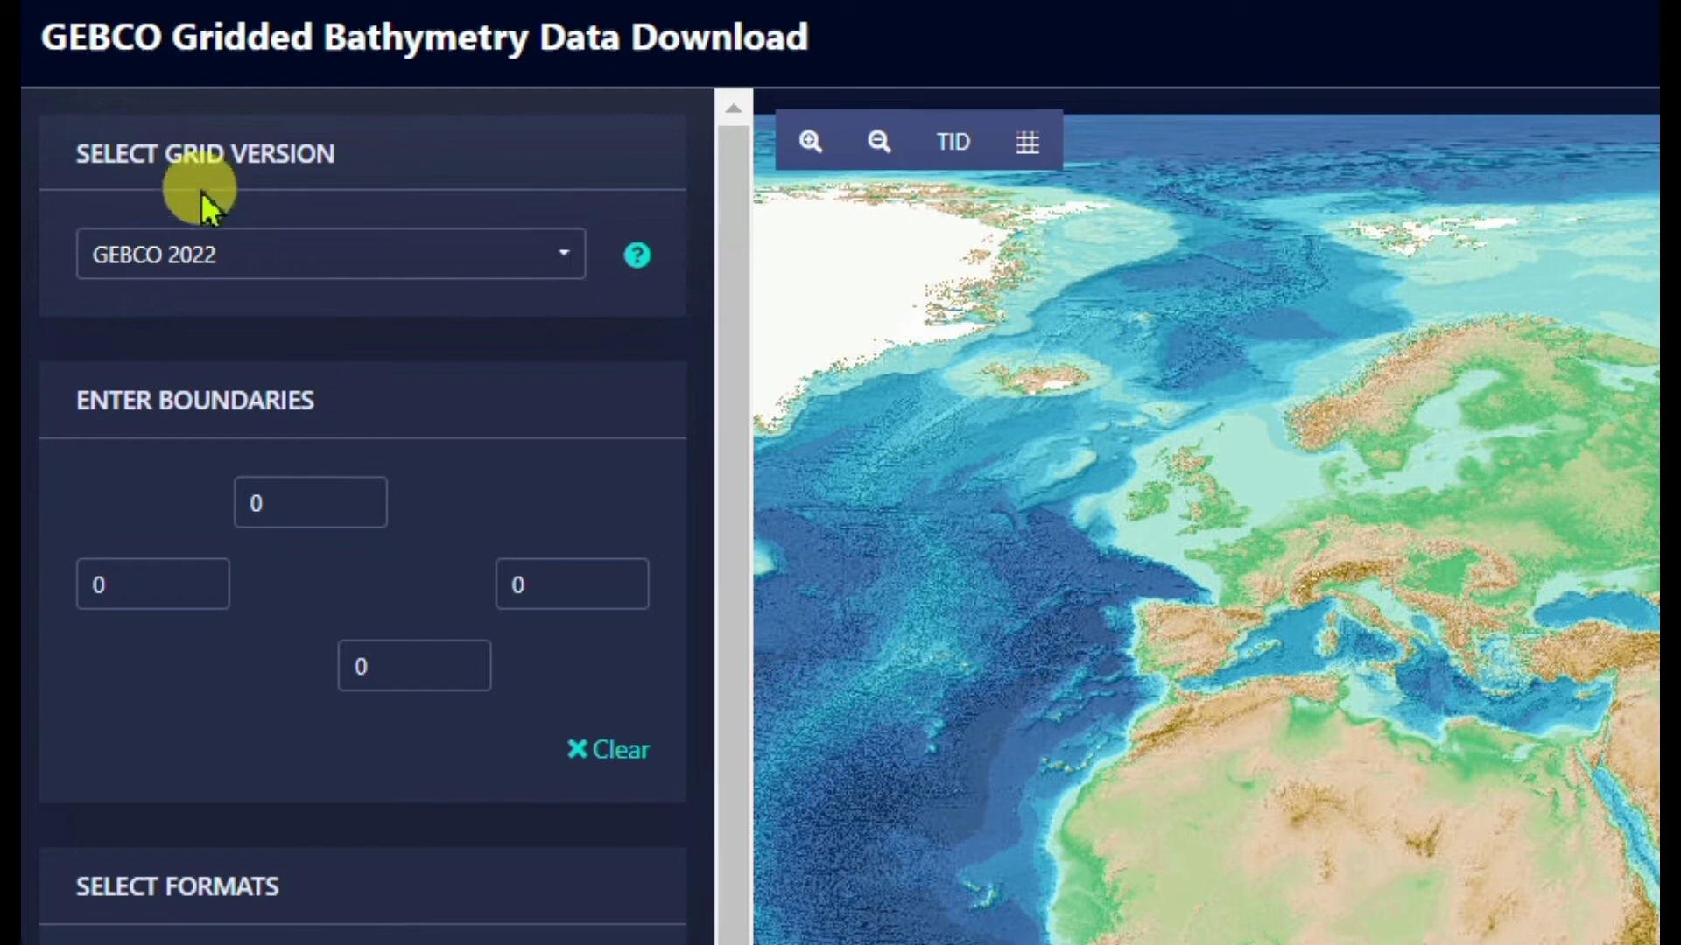
{"action": "left_click", "coordinate": [565, 260]}
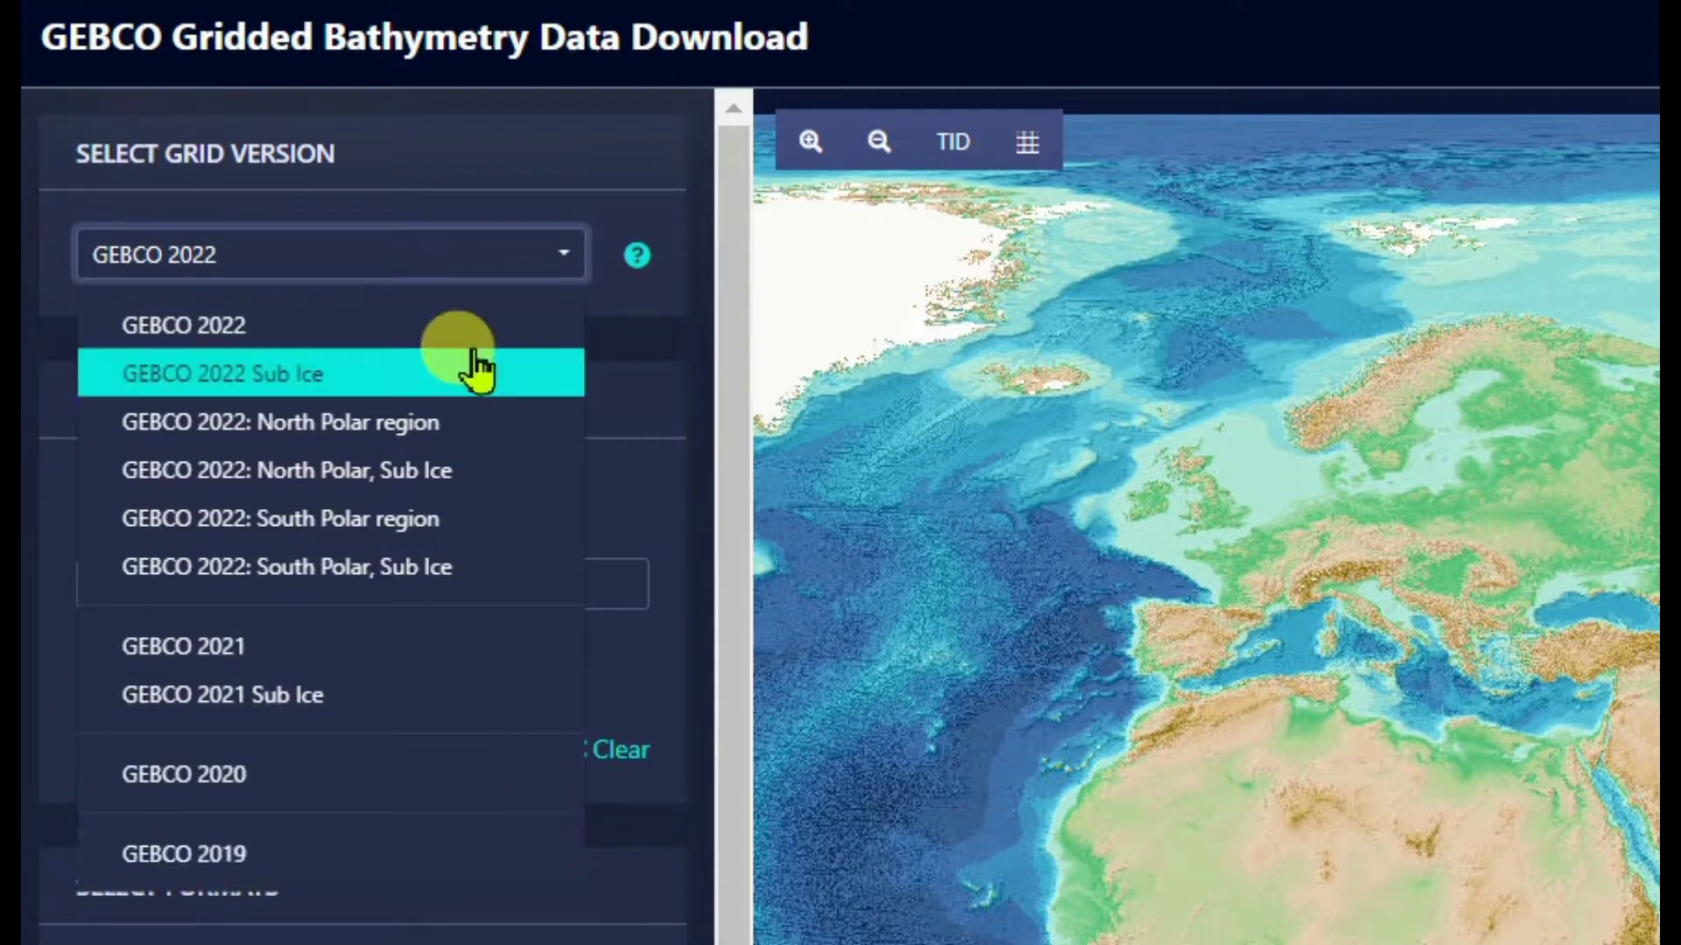
{"action": "left_click", "coordinate": [219, 337]}
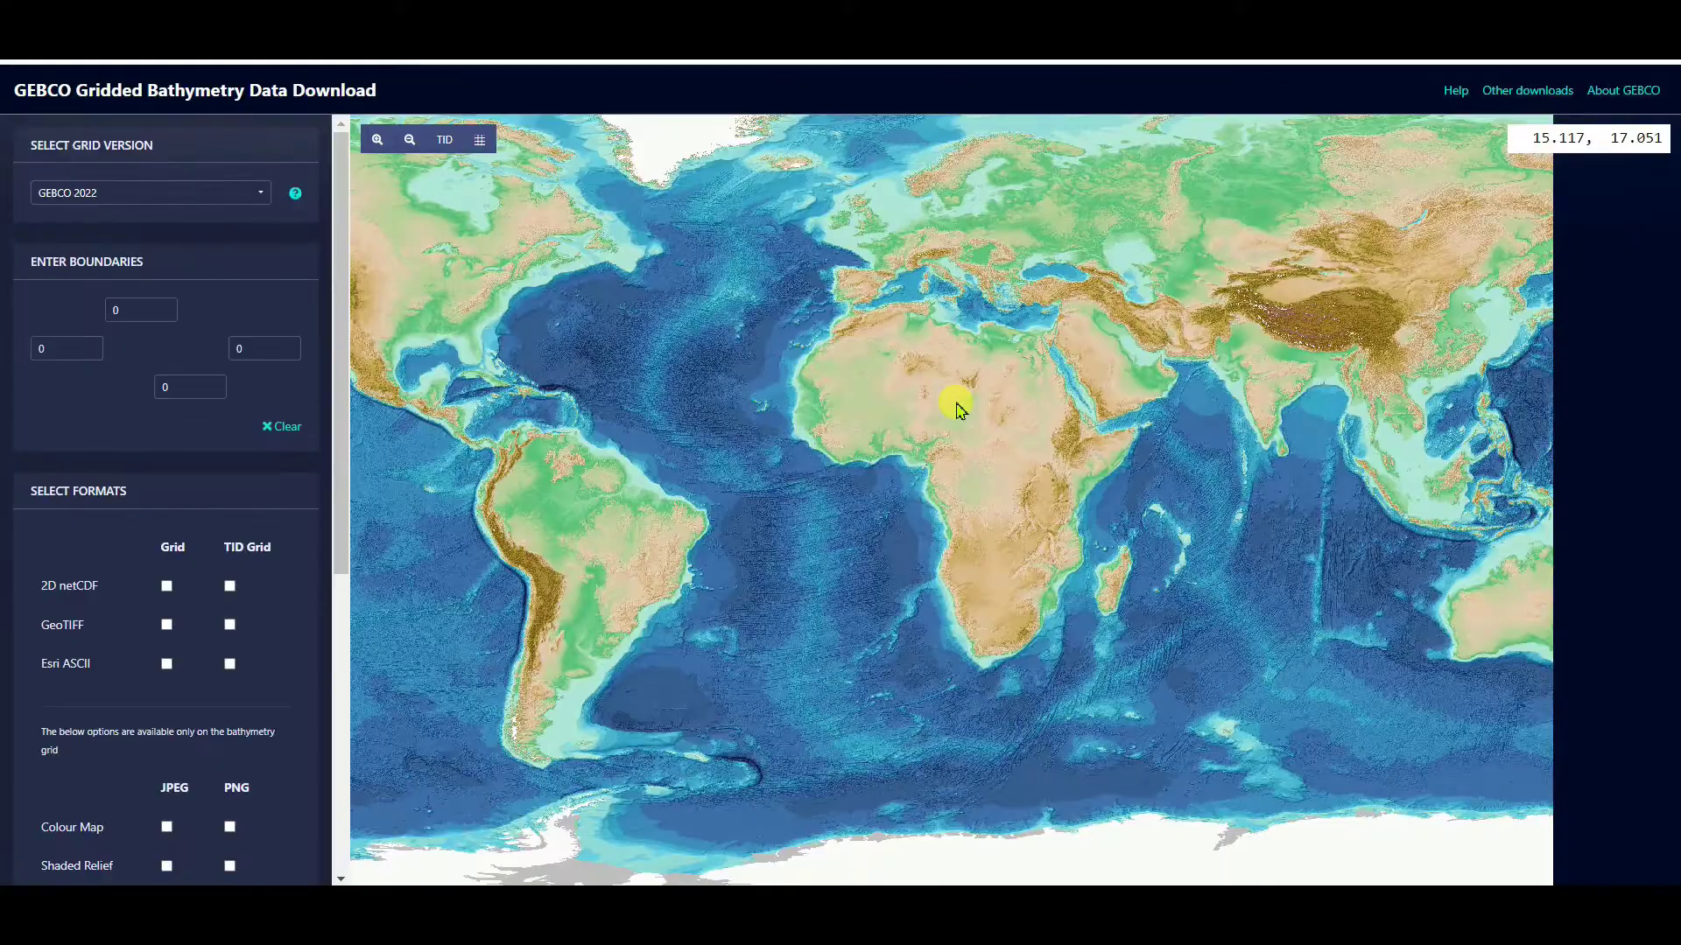
Outline a box setting West 91.7578, East 111.7969, South 2.0654, North 18.5889.
{"action": "left_click_drag", "start_coordinate": [1170, 428], "coordinate": [849, 453]}
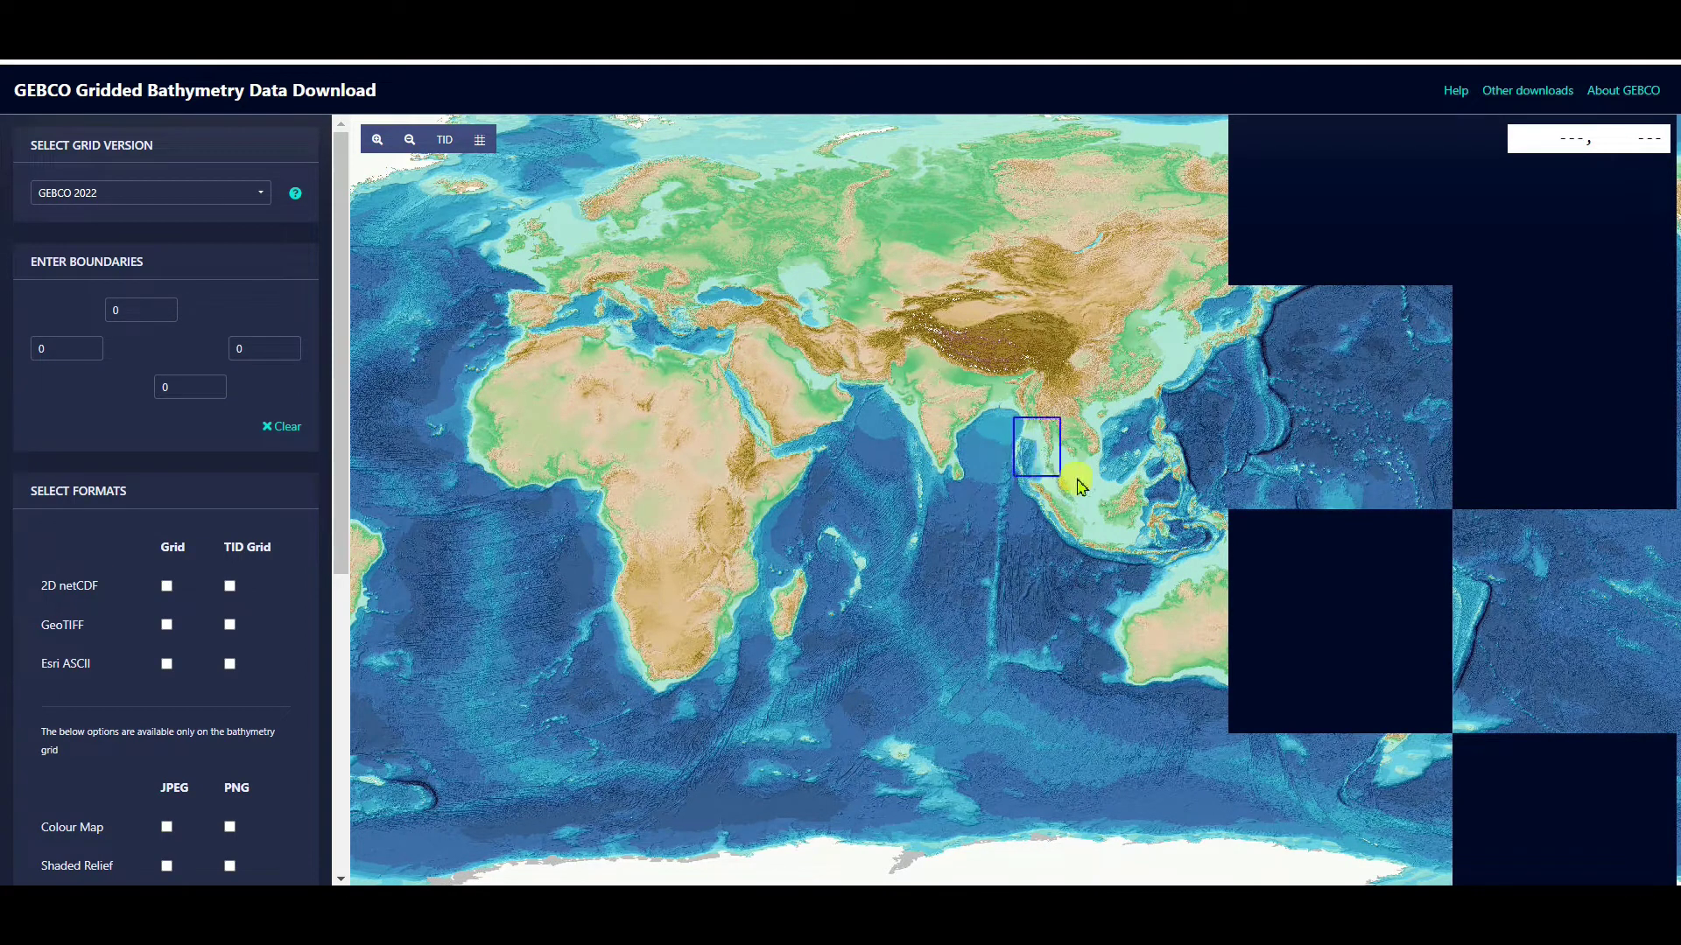
{"action": "left_click_drag", "start_coordinate": [1078, 480], "coordinate": [1113, 506]}
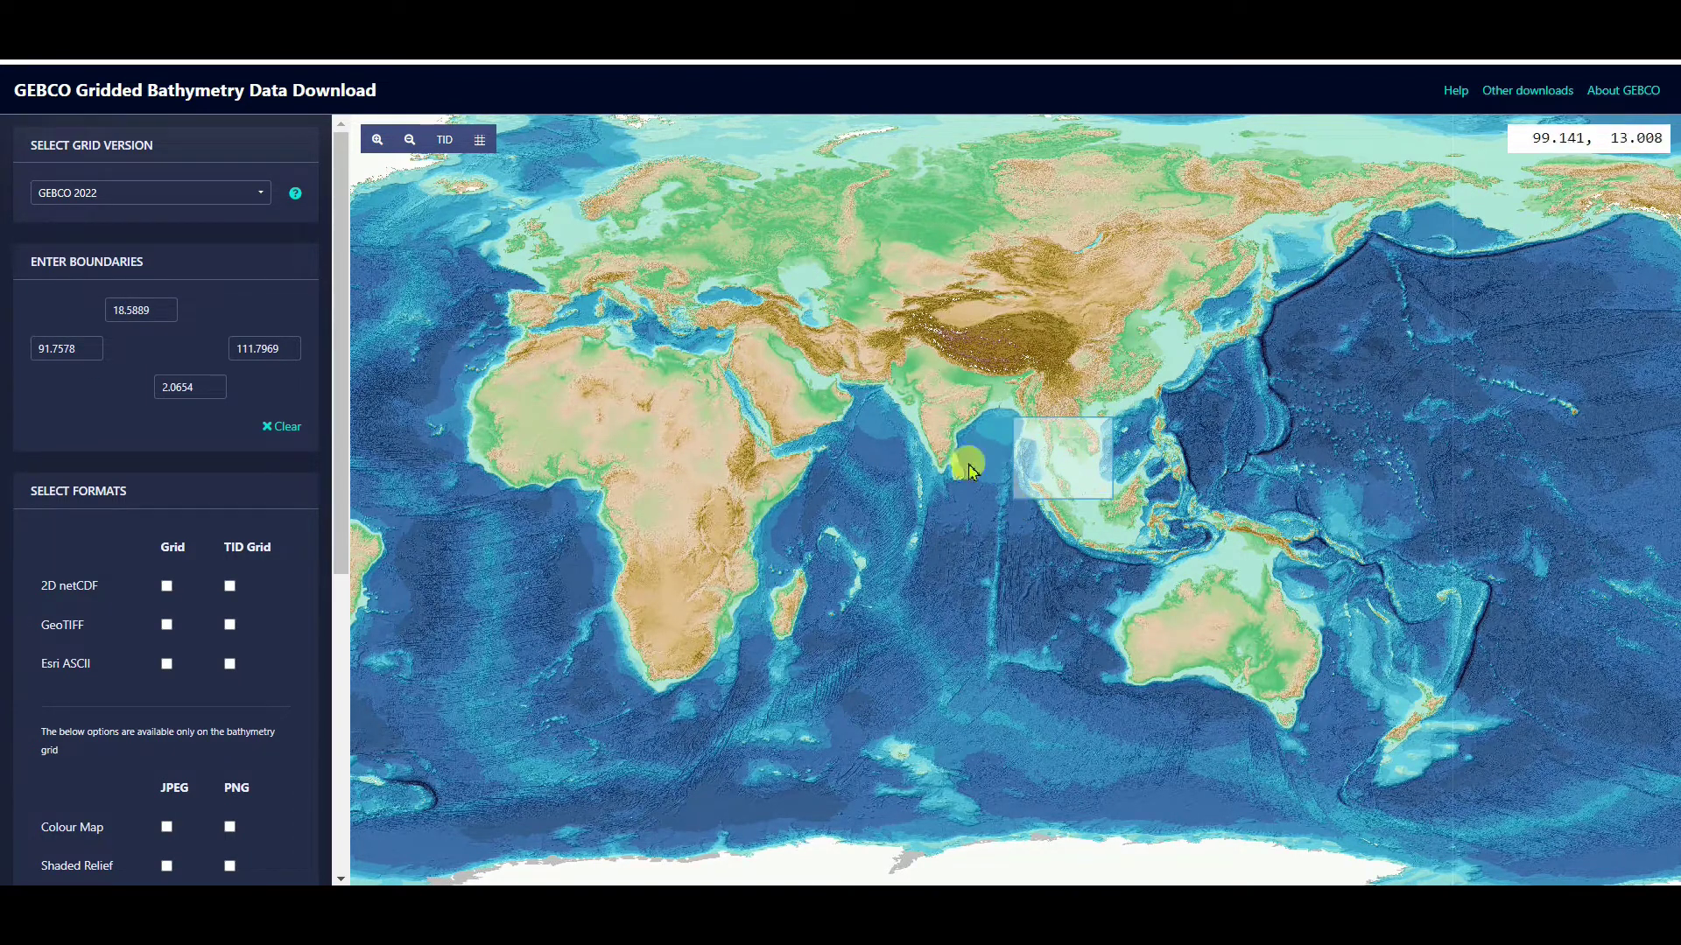
{"action": "scroll", "coordinate": [153, 364], "scroll_direction": "down", "scroll_amount": 1}
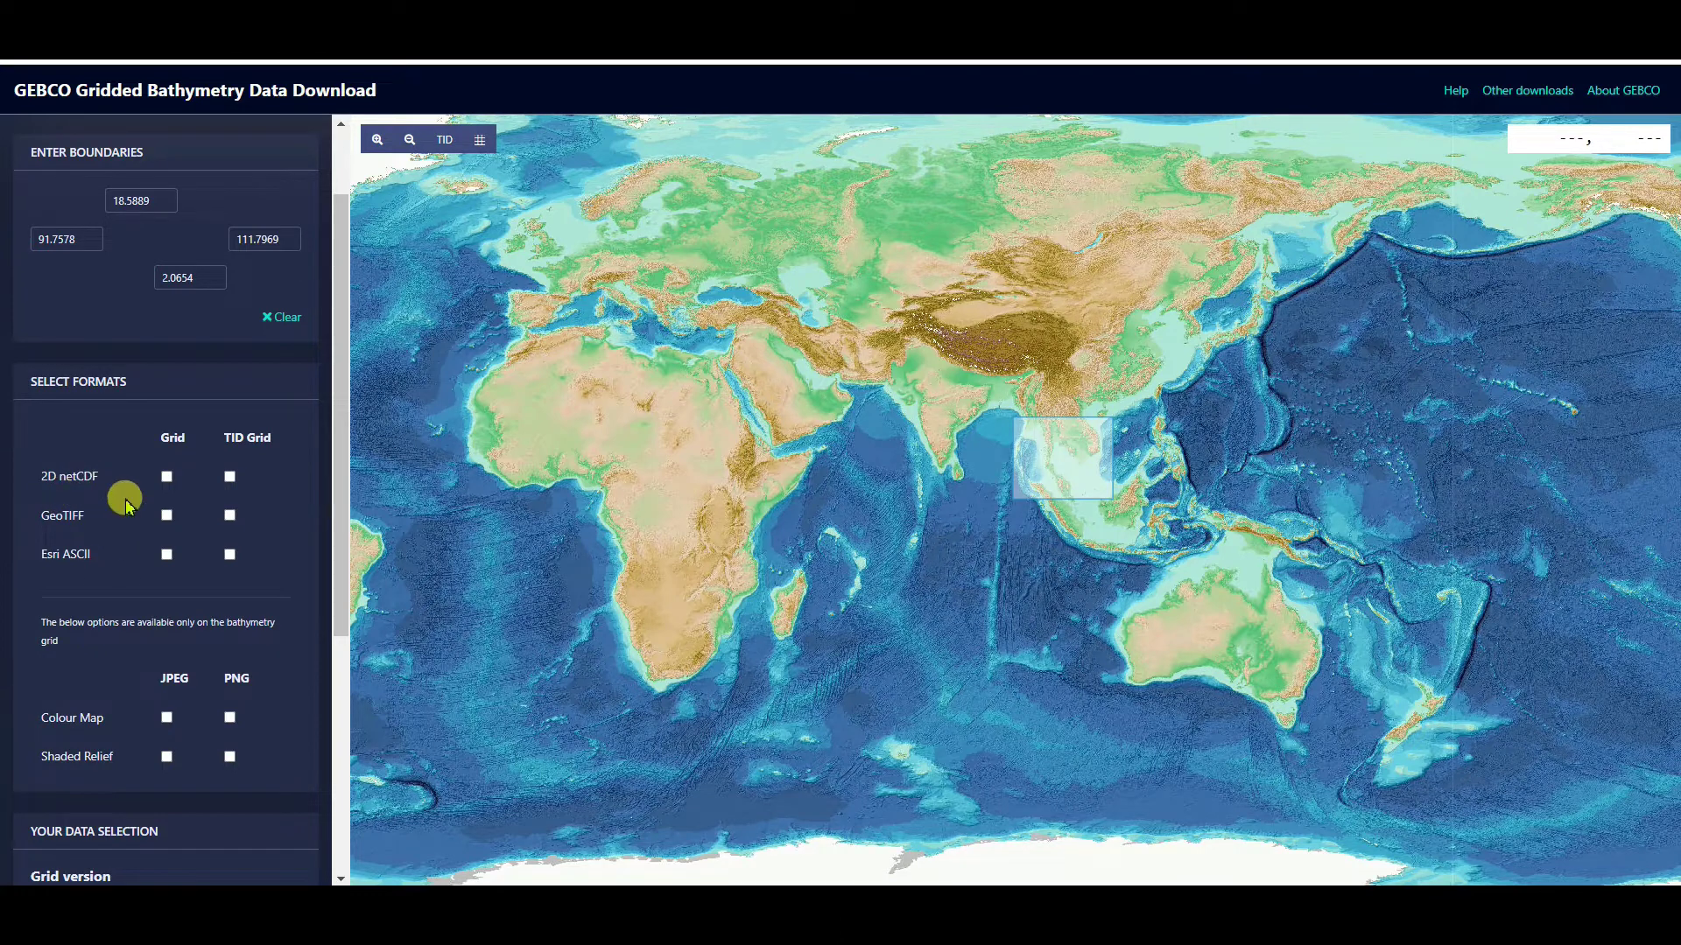
Add the selected area to the basket as a GeoTIFF grid and view the basket.
{"action": "left_click", "coordinate": [167, 517]}
{"action": "scroll", "coordinate": [166, 517], "scroll_direction": "down", "scroll_amount": 3}
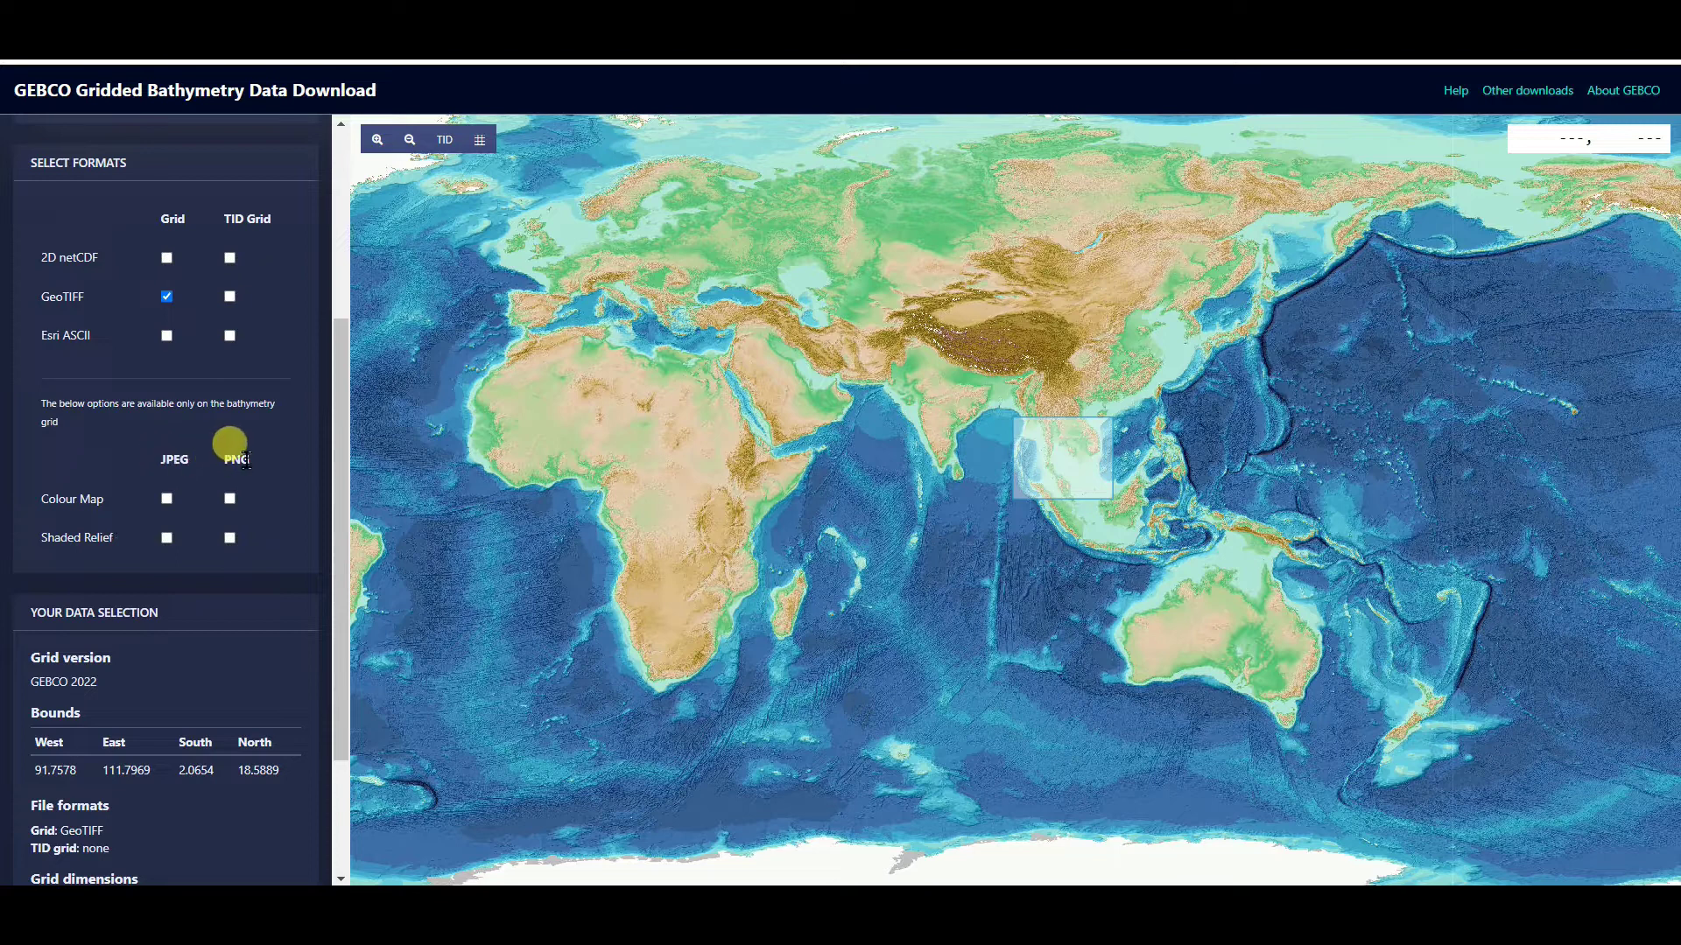
{"action": "scroll", "coordinate": [228, 516], "scroll_direction": "down", "scroll_amount": 2}
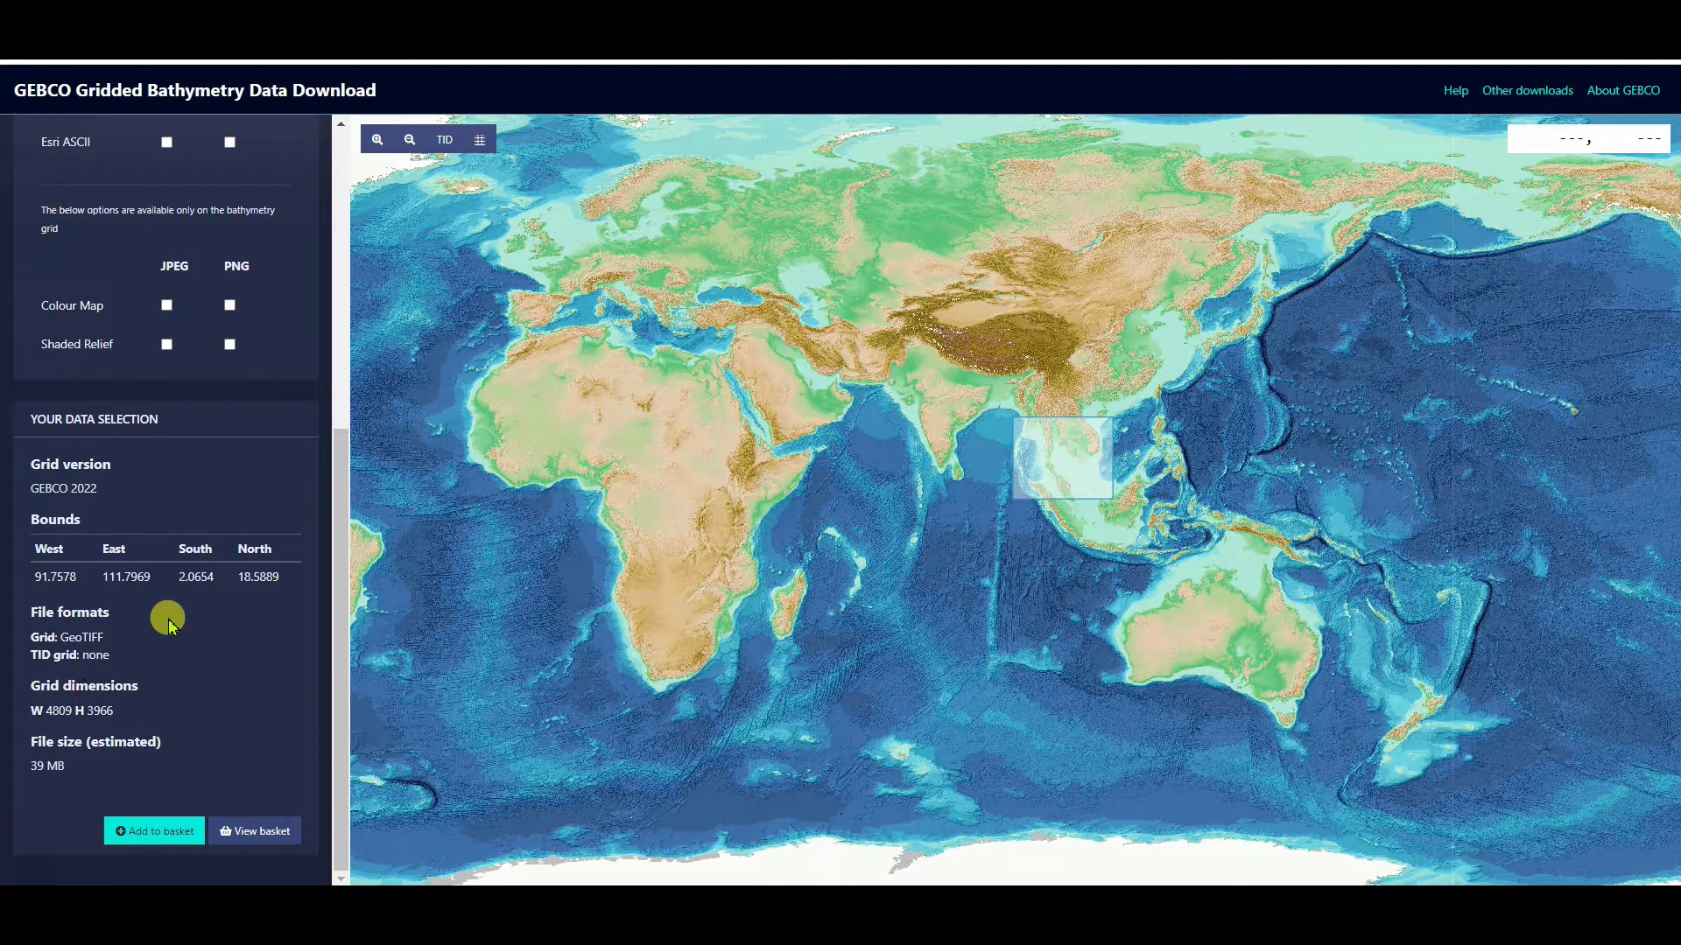
{"action": "left_click", "coordinate": [157, 832]}
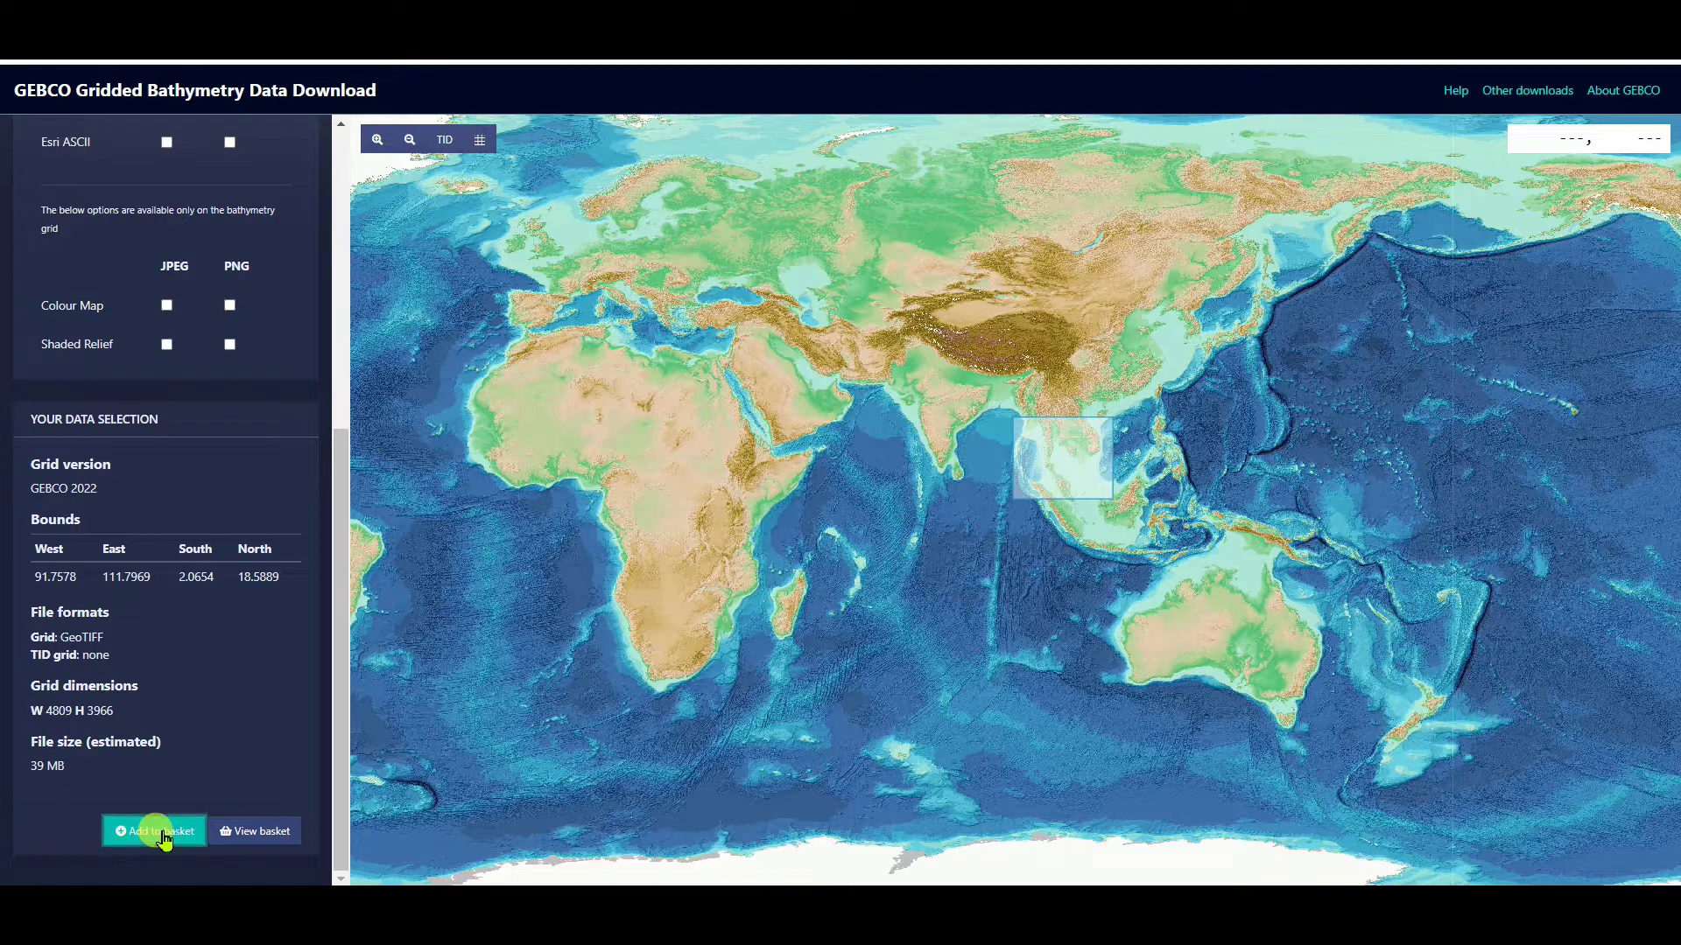
{"action": "left_click", "coordinate": [254, 831]}
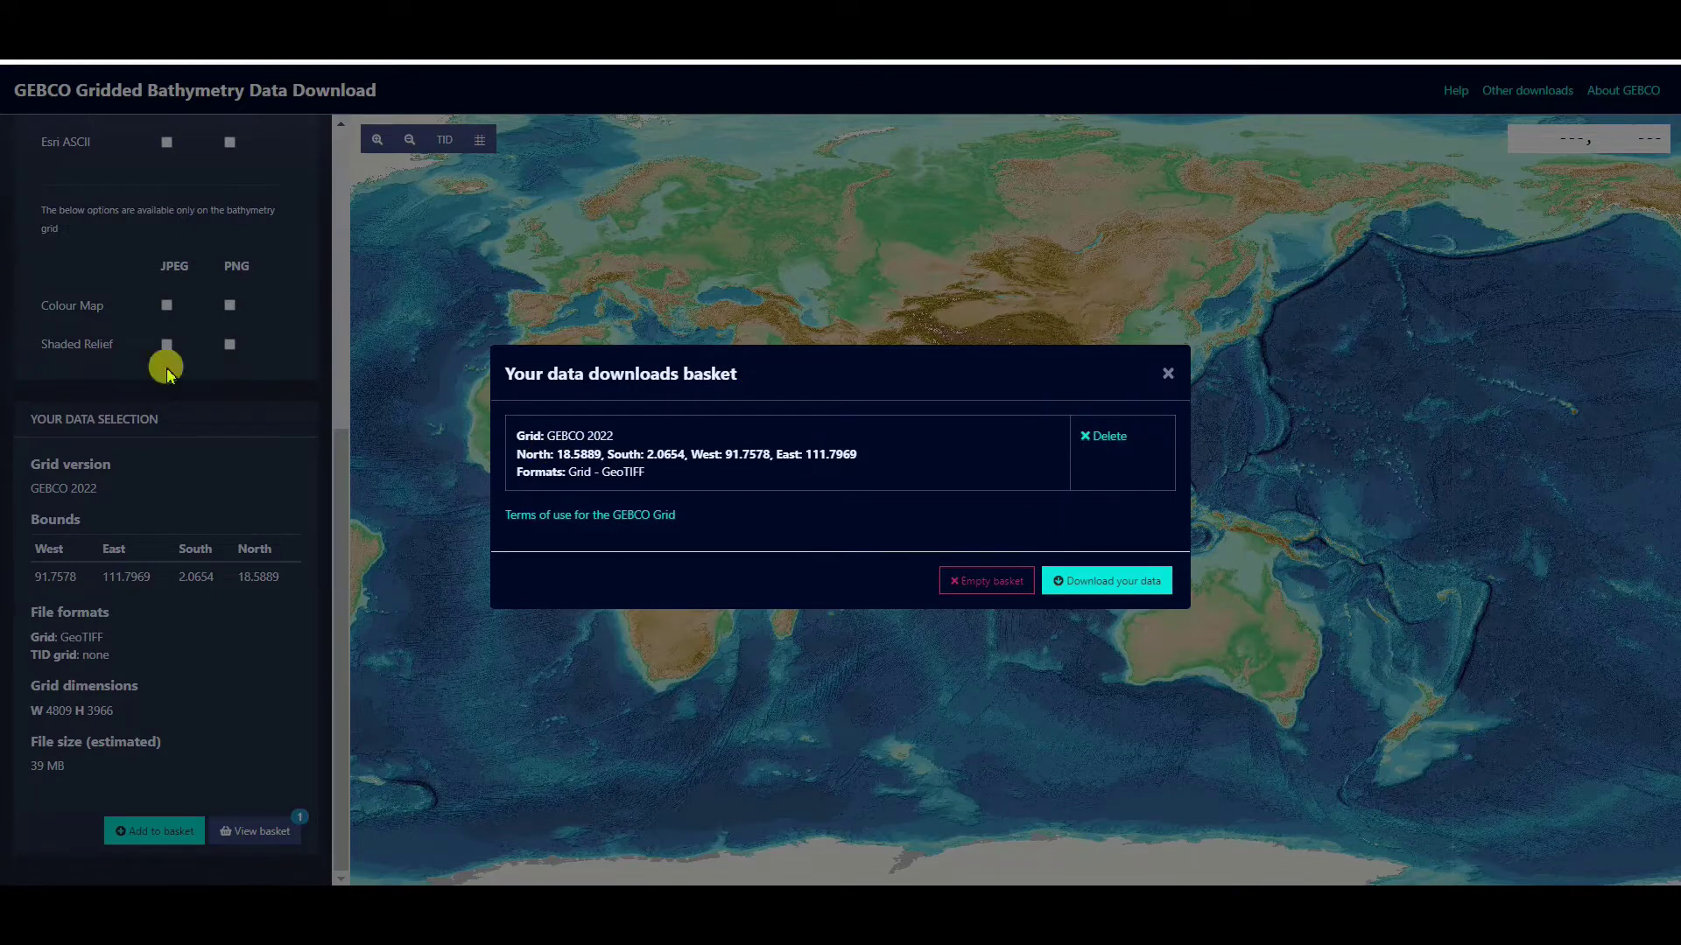
Request the basket download to reveal the email form for the GEBCO 2022 GeoTIFF link.
{"action": "left_click", "coordinate": [1113, 582]}
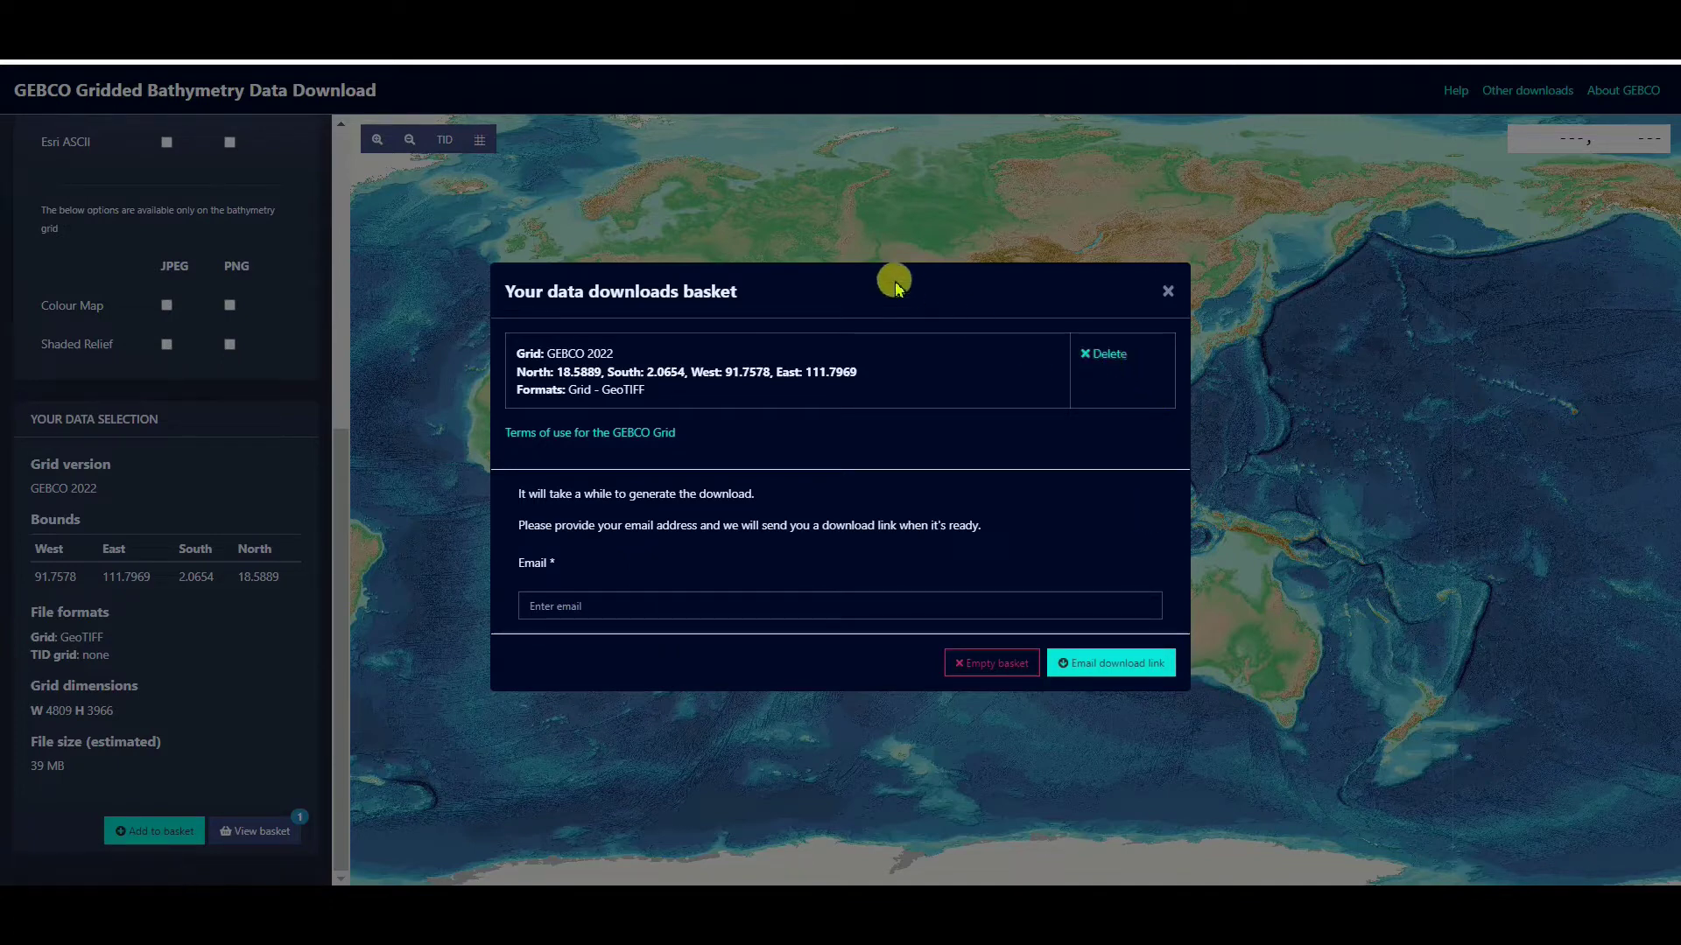
{"action": "left_click_drag", "start_coordinate": [893, 274], "coordinate": [870, 454]}
{"action": "left_click_drag", "start_coordinate": [1077, 275], "coordinate": [884, 295]}
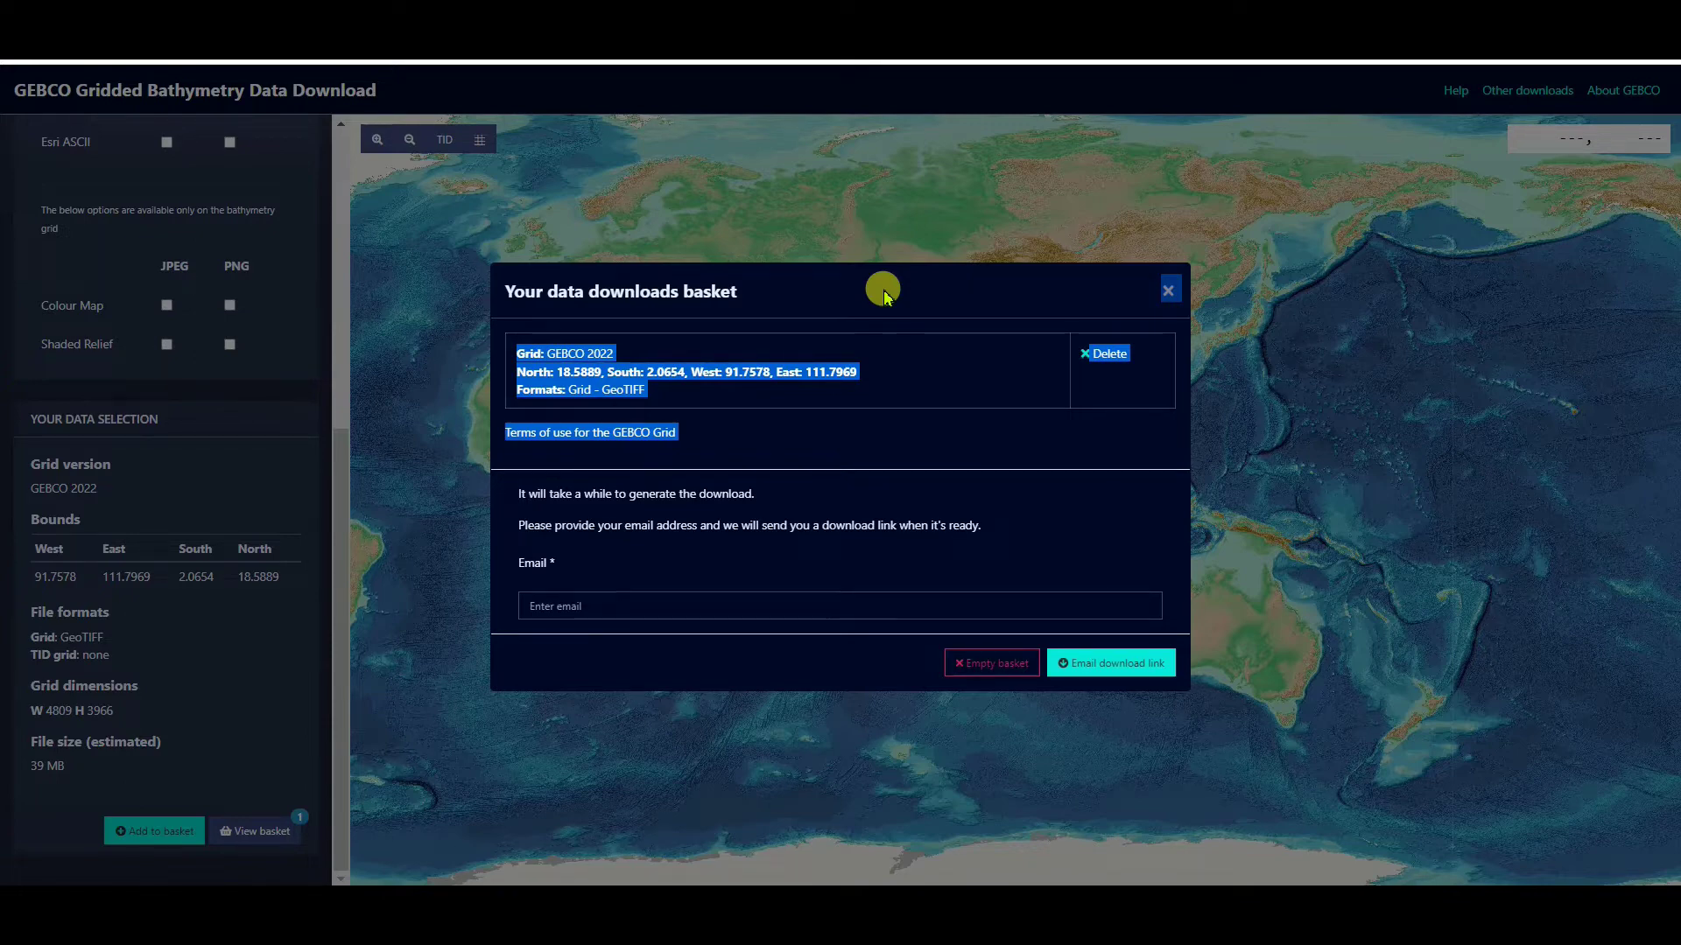
Remove the area entry from the downloads basket.
{"action": "left_click", "coordinate": [1110, 354]}
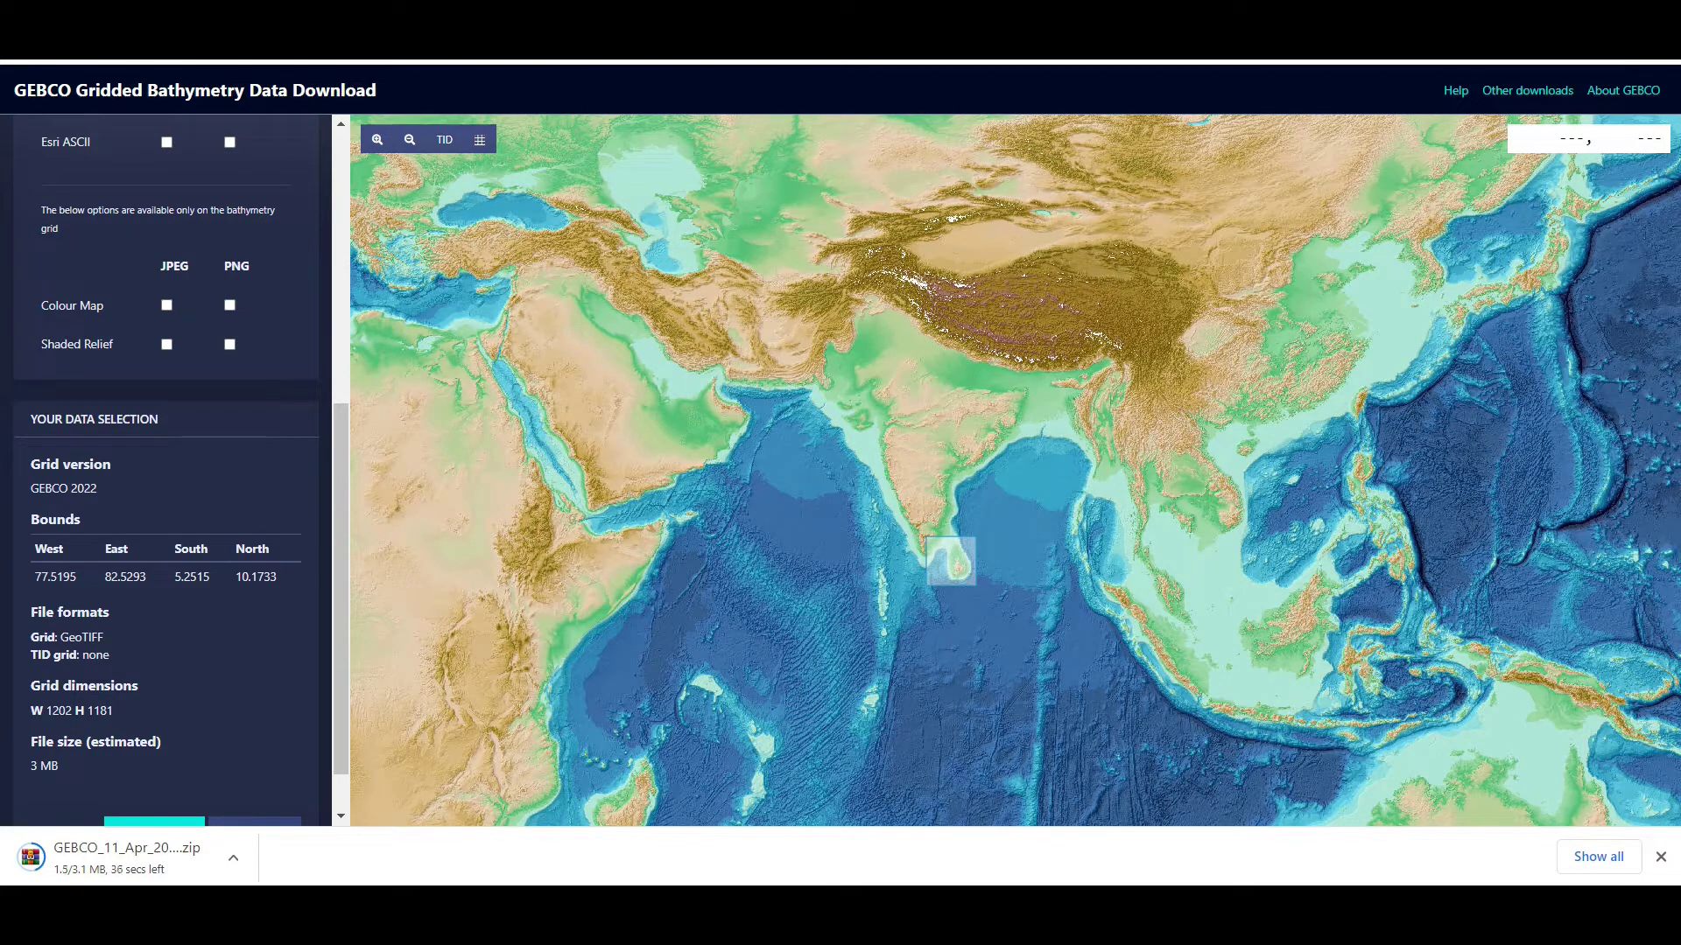
{"action": "scroll", "coordinate": [940, 504], "scroll_direction": "down", "scroll_amount": 2}
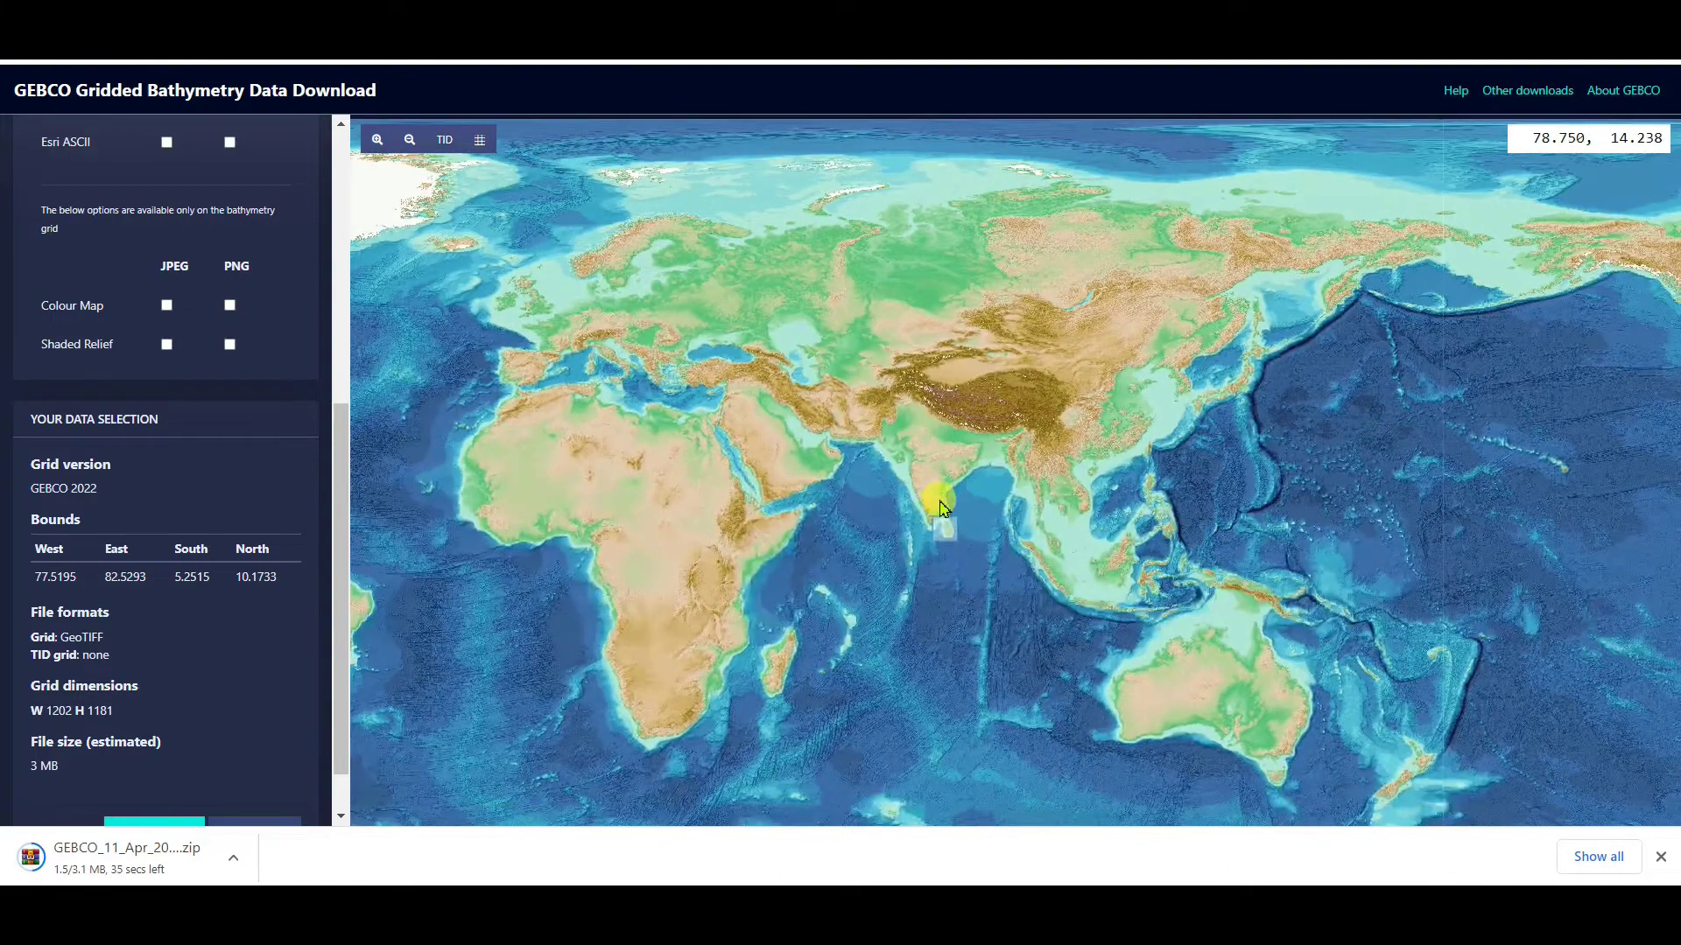
{"action": "scroll", "coordinate": [958, 531], "scroll_direction": "up", "scroll_amount": 4}
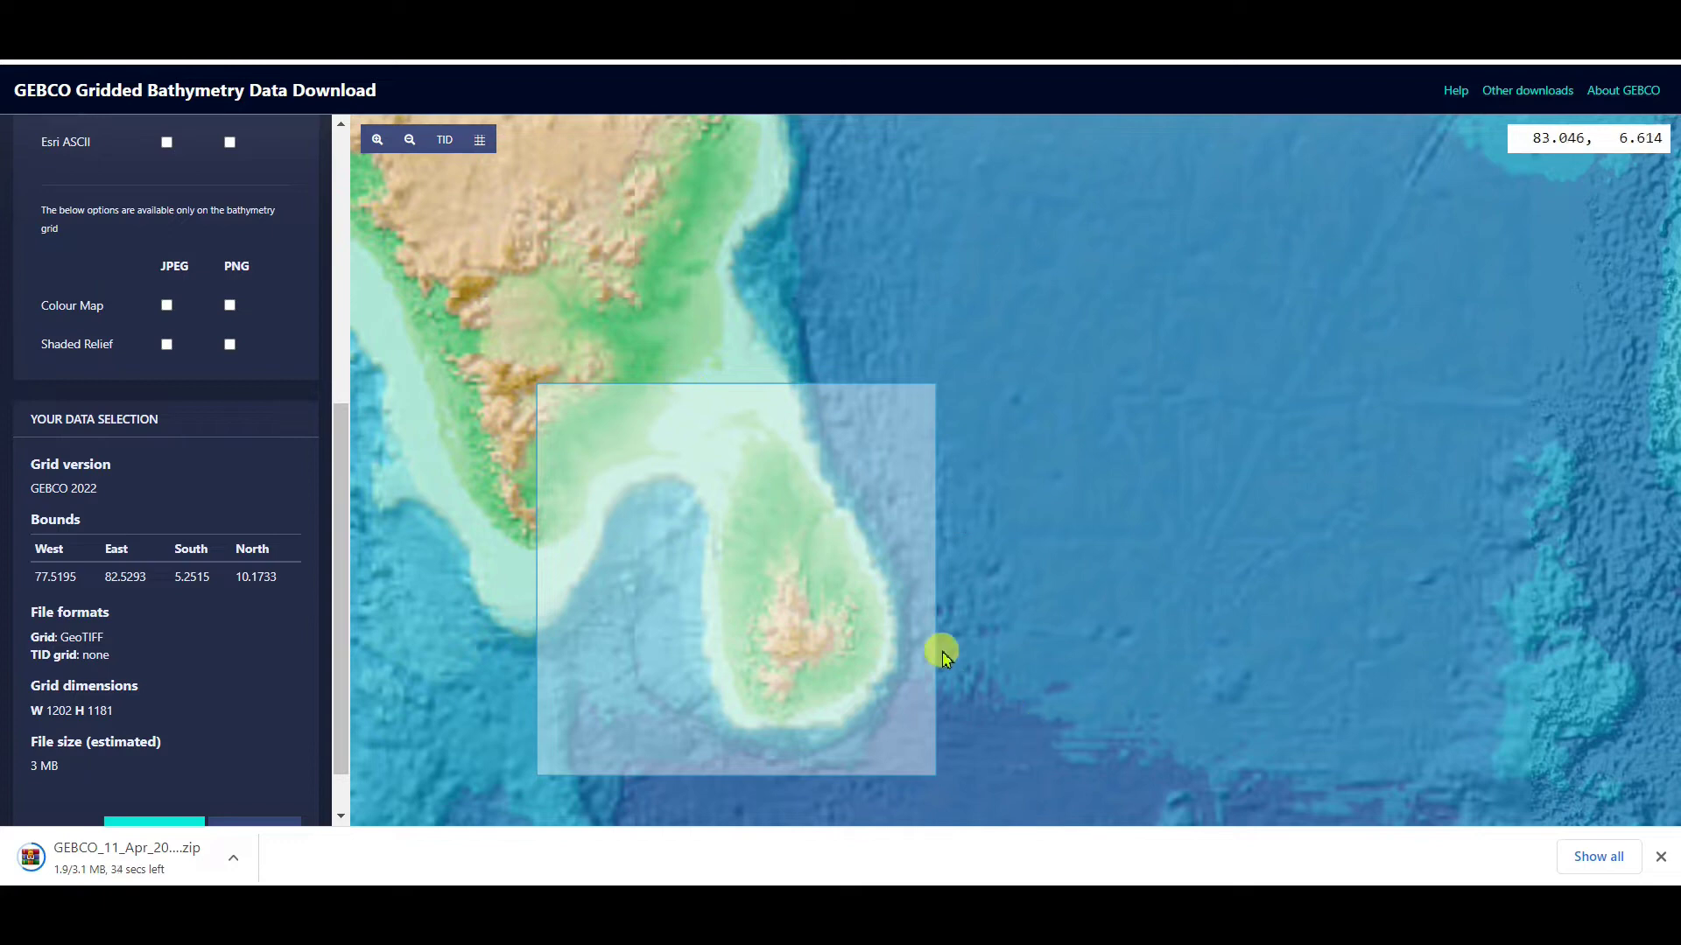
{"action": "scroll", "coordinate": [930, 632], "scroll_direction": "down", "scroll_amount": 2}
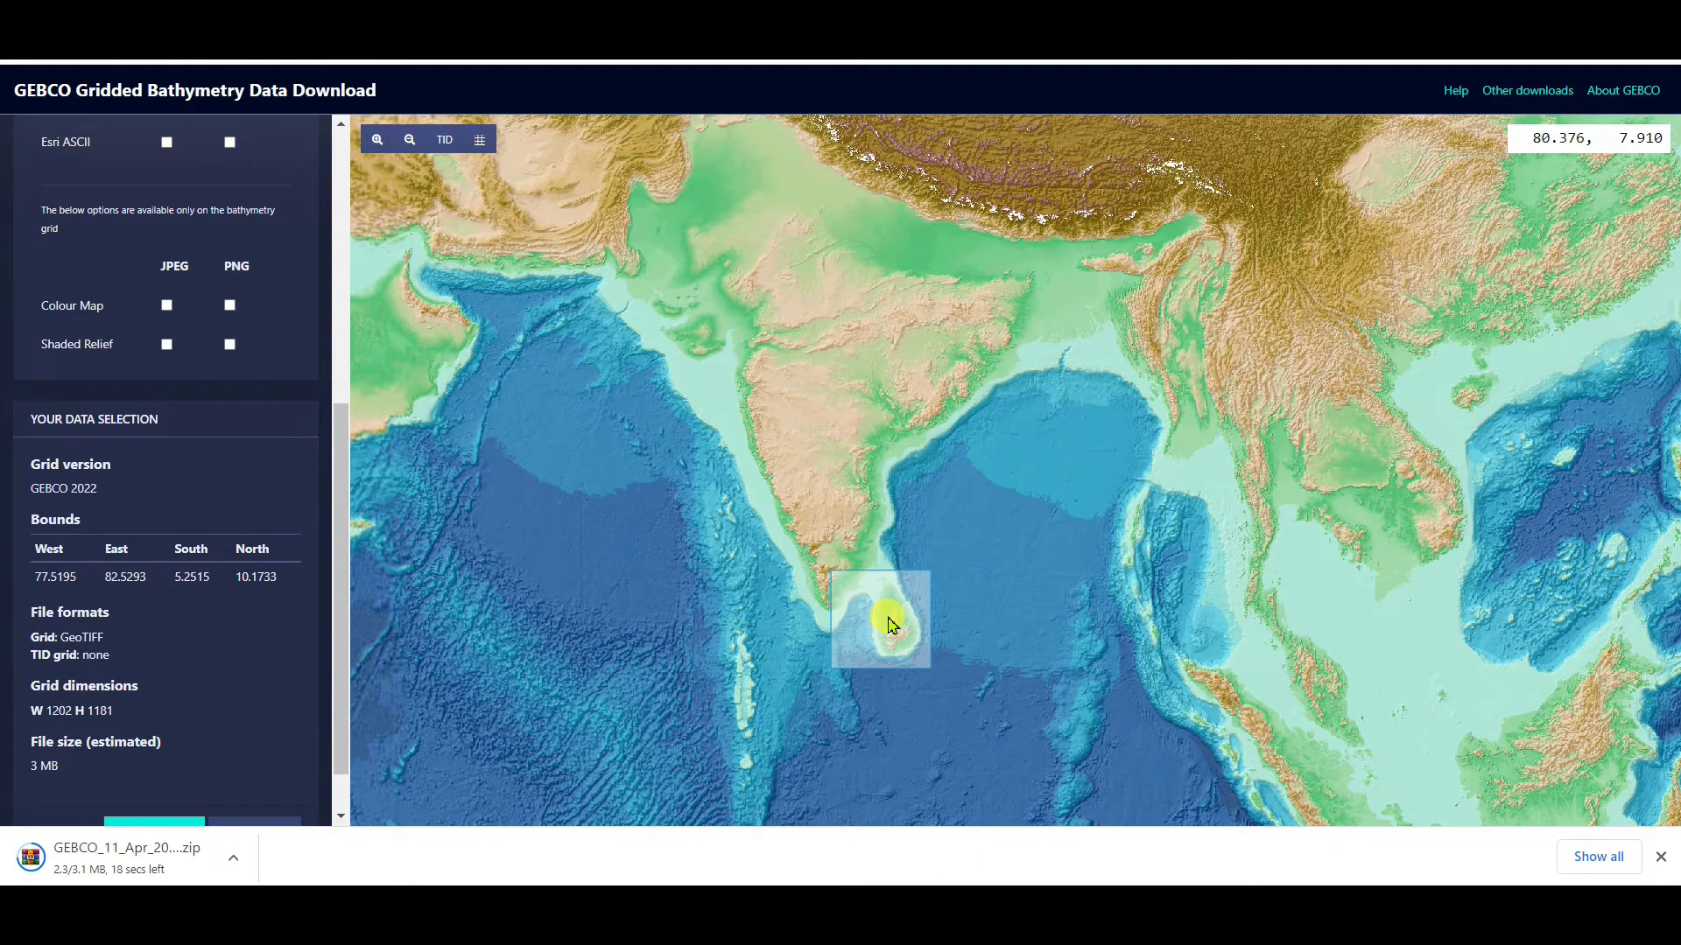
Zoom and pan the map to centre the selection box around Sri Lanka.
{"action": "left_click_drag", "start_coordinate": [891, 625], "coordinate": [885, 468]}
{"action": "scroll", "coordinate": [826, 525], "scroll_direction": "up", "scroll_amount": 2}
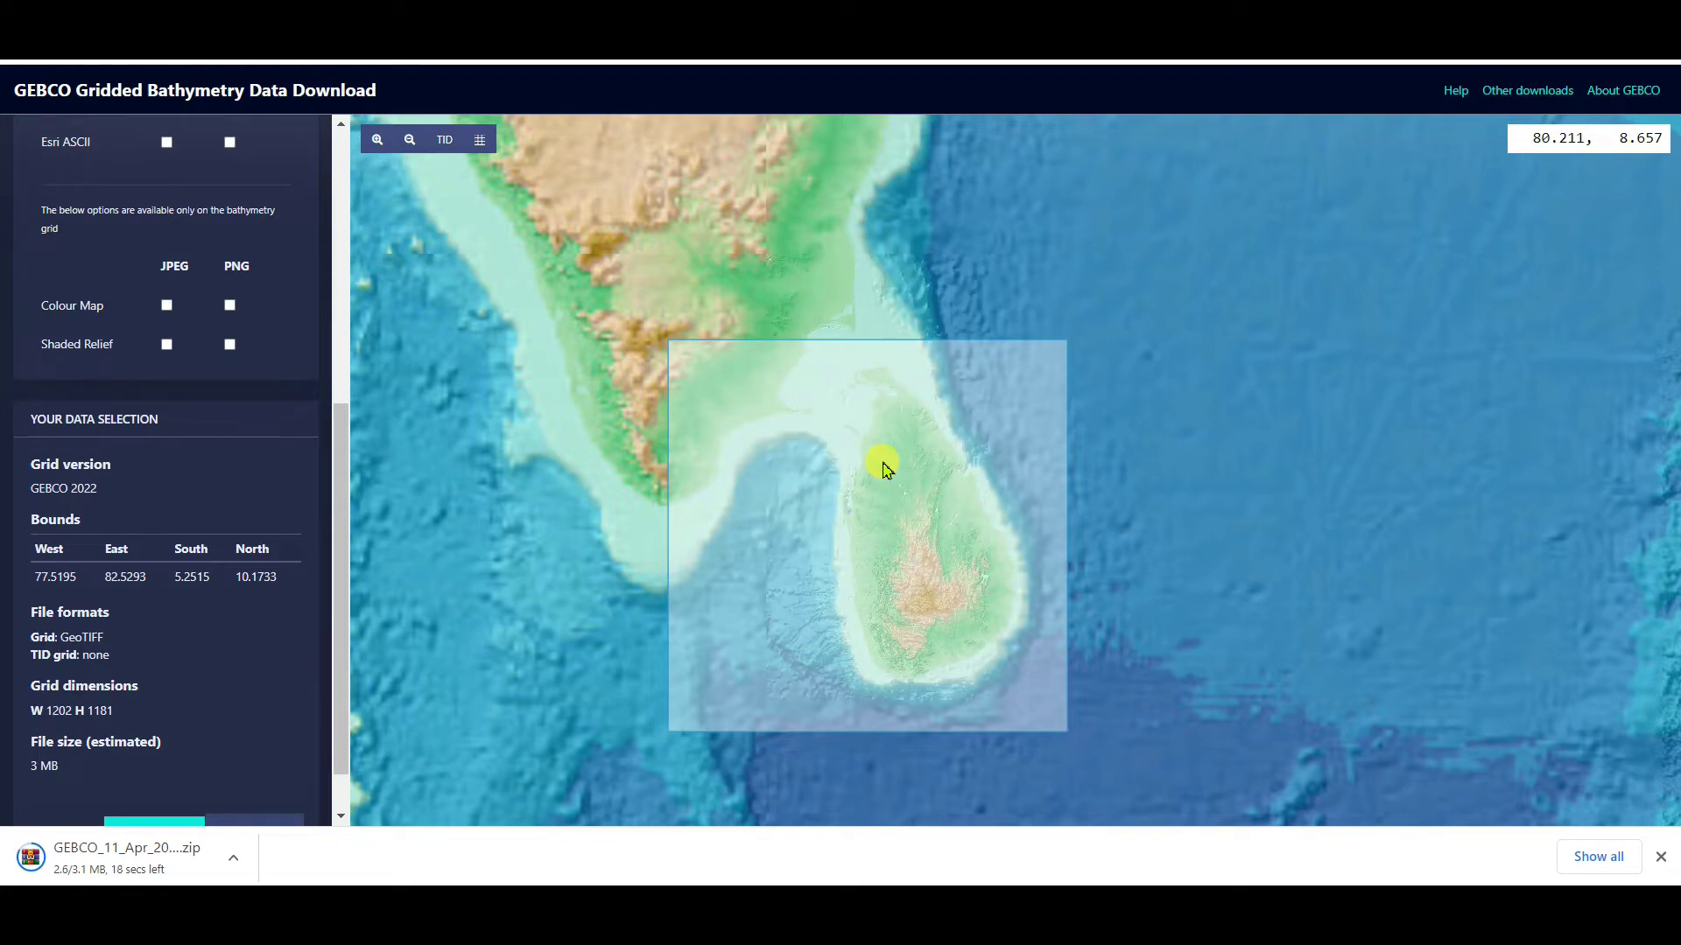
{"action": "left_click_drag", "start_coordinate": [884, 467], "coordinate": [963, 363]}
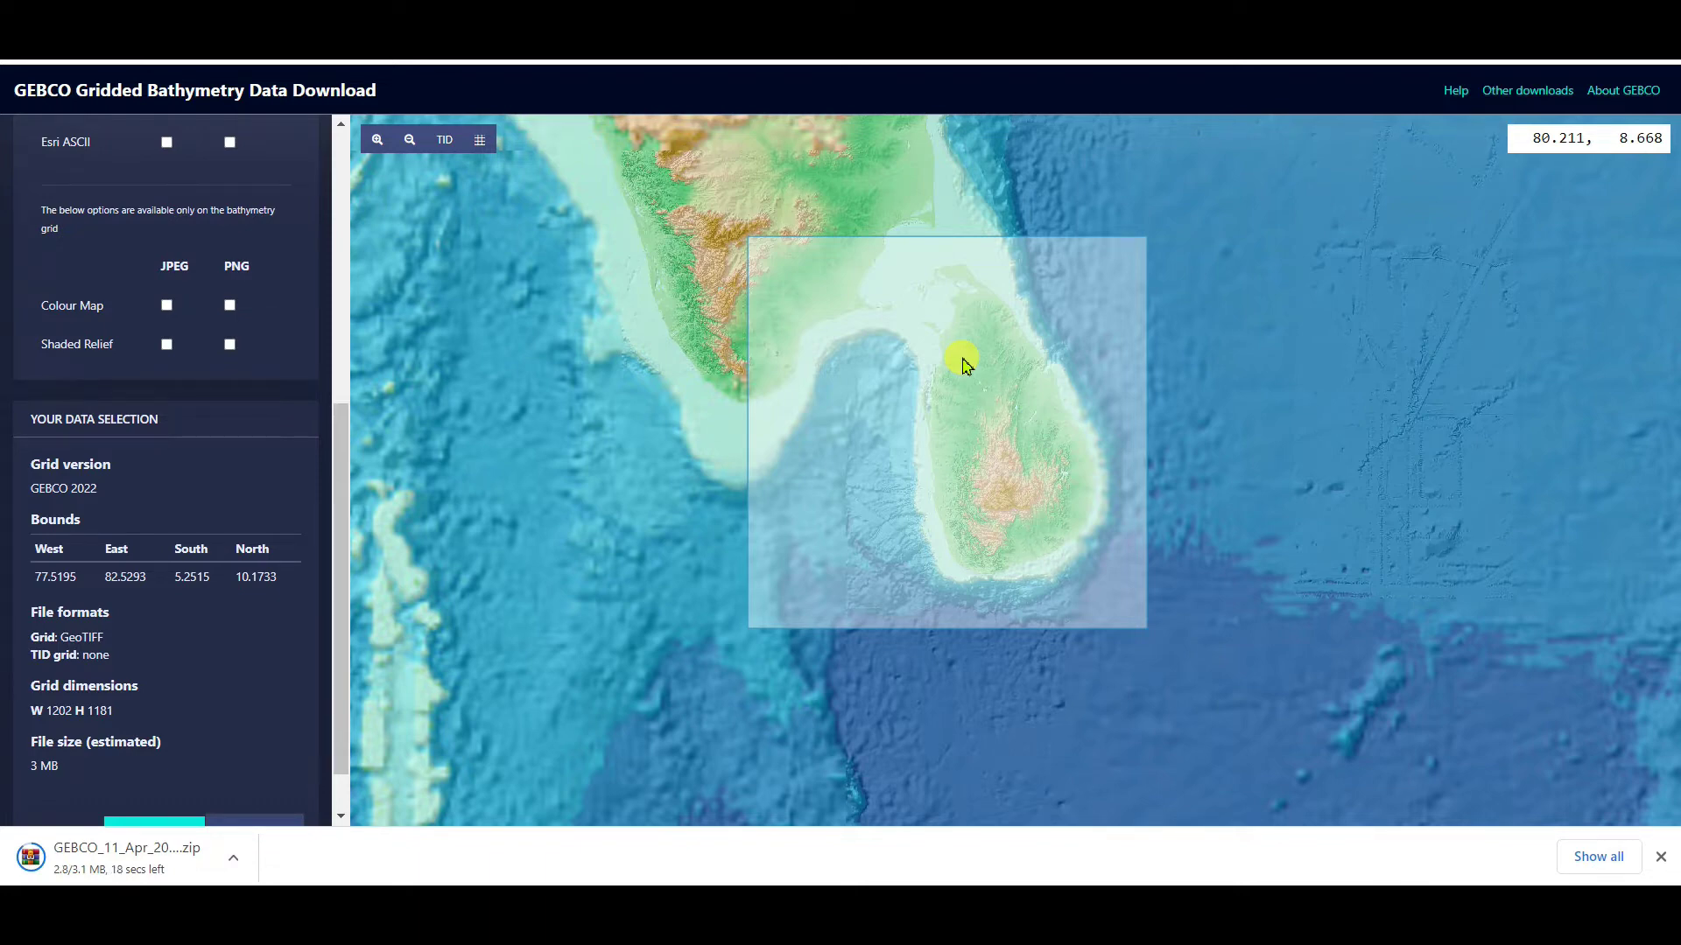
{"action": "left_click_drag", "start_coordinate": [965, 363], "coordinate": [954, 387]}
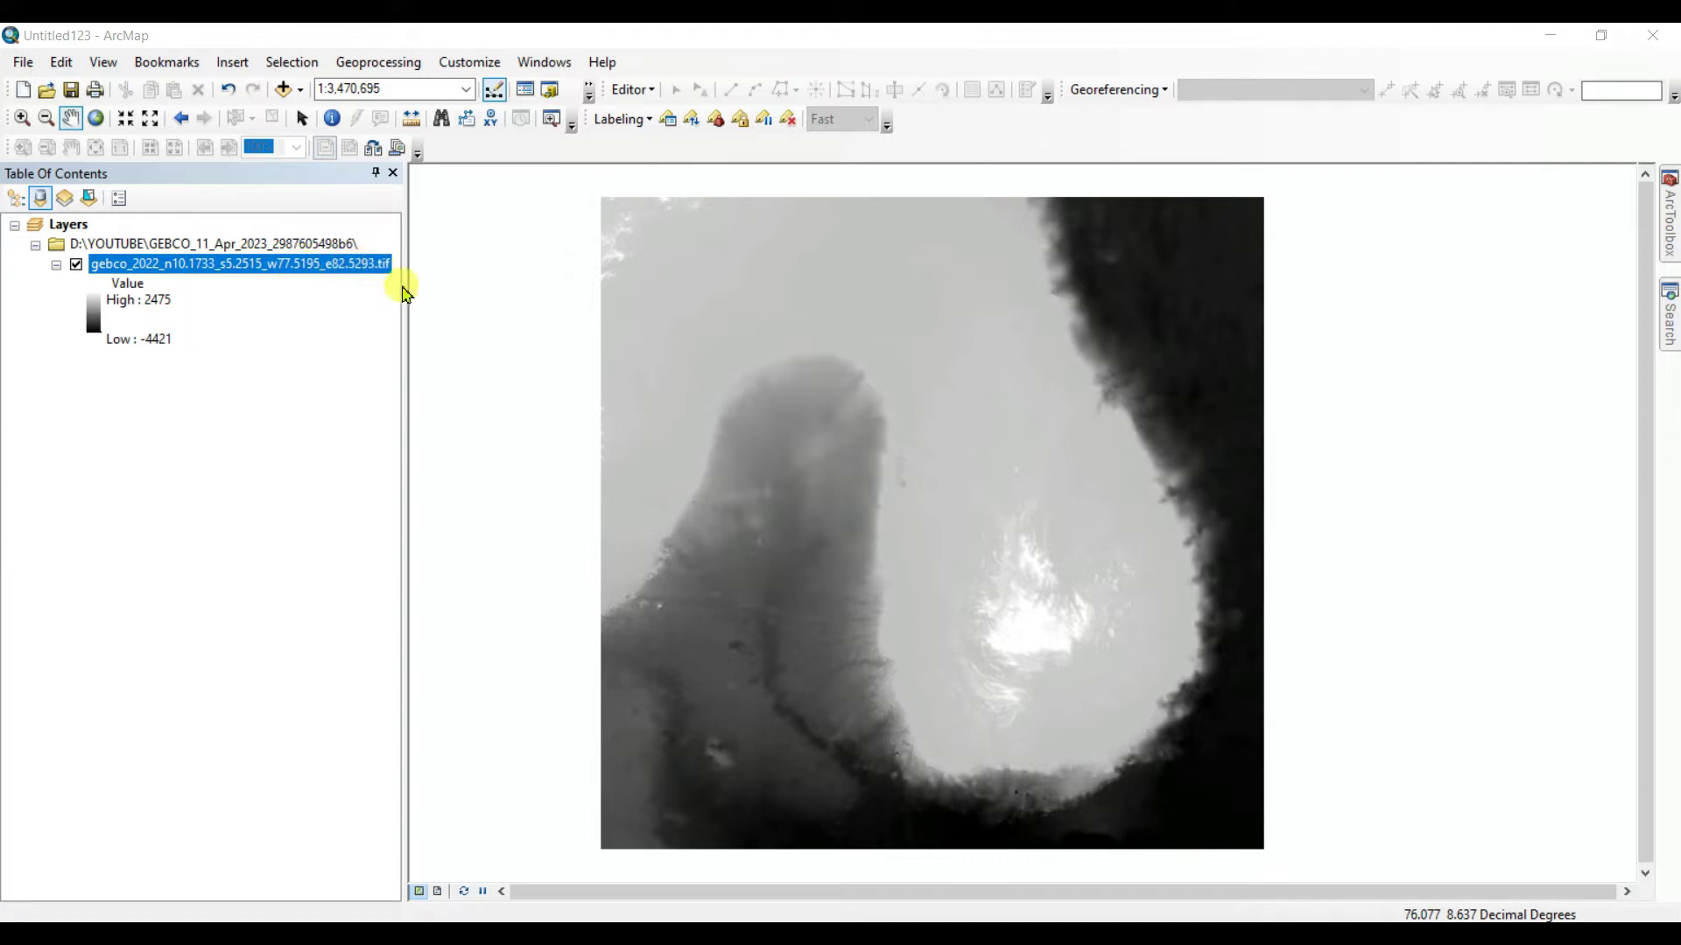
Pan the greyscale gebco_2022 GeoTIFF raster to position it in the map view.
{"action": "left_click_drag", "start_coordinate": [797, 385], "coordinate": [770, 383]}
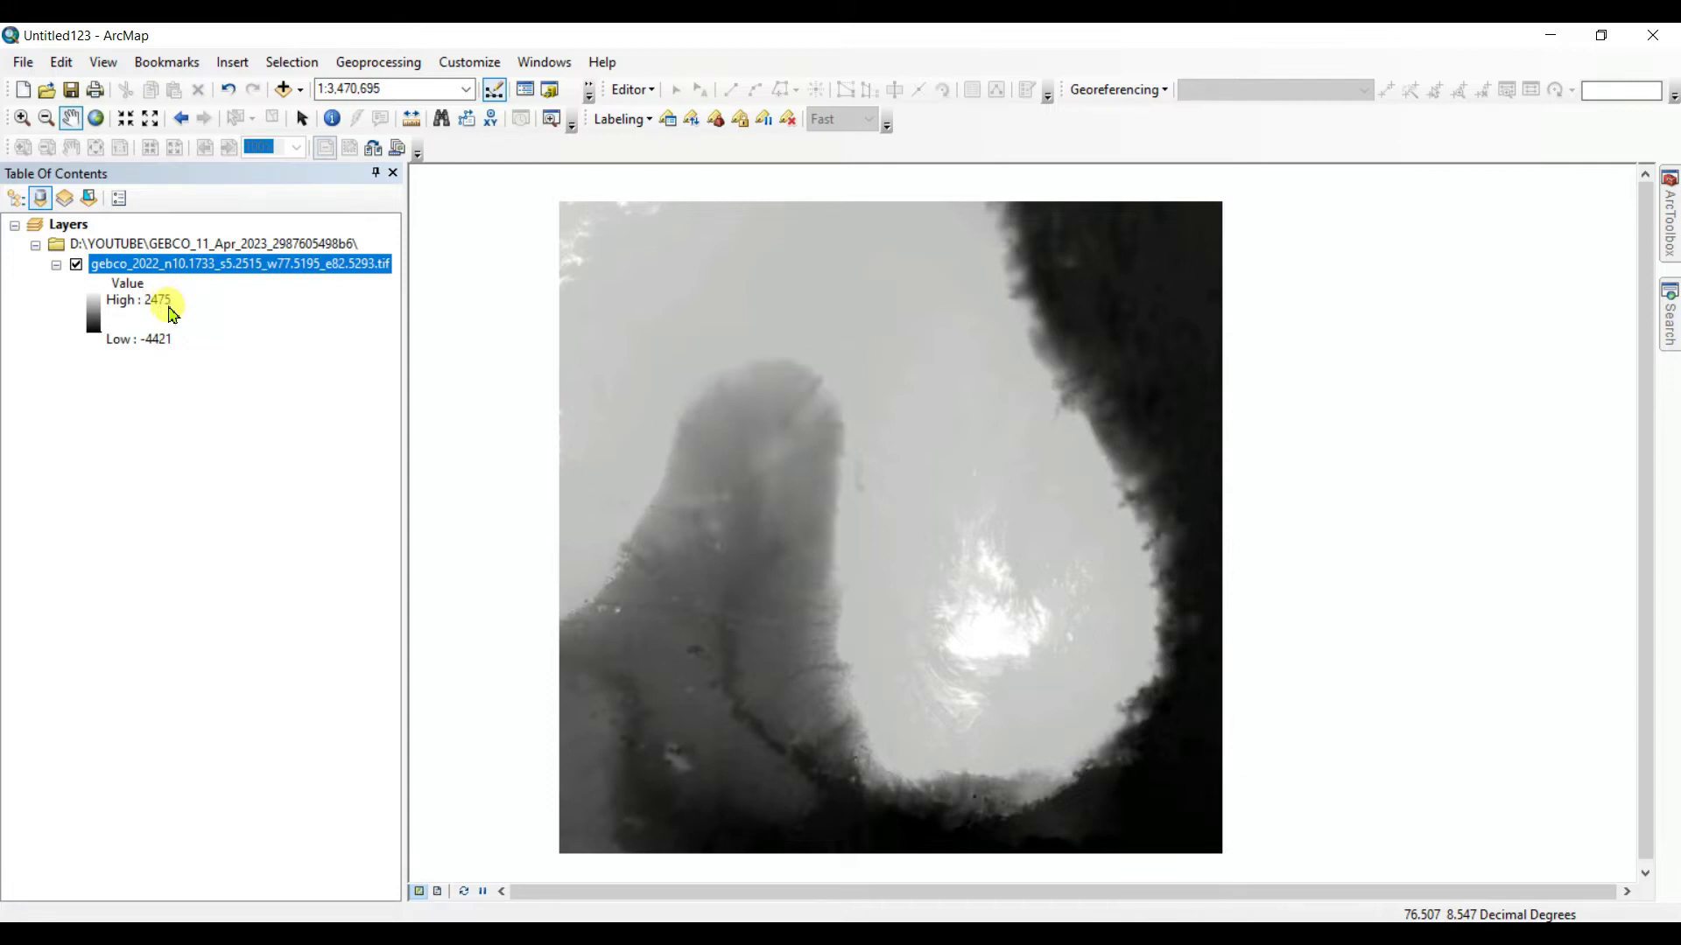
{"action": "left_click_drag", "start_coordinate": [560, 382], "coordinate": [600, 387]}
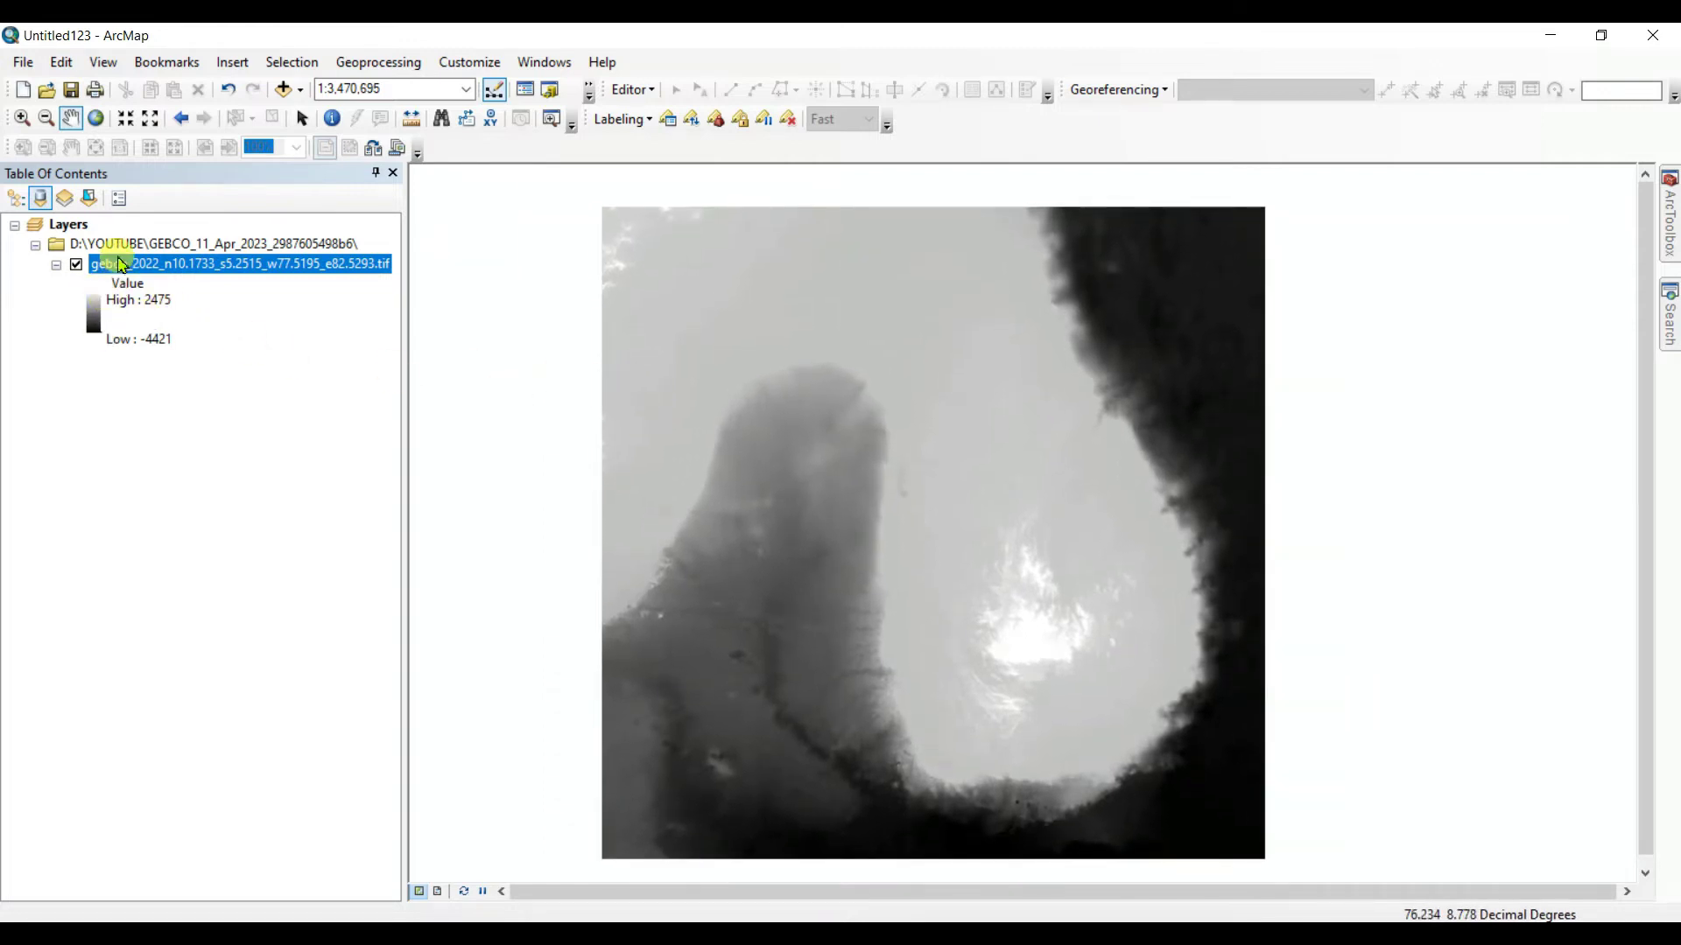
In the layer's Symbology properties, try colour ramps and apply the cyan-blue-magenta ramp.
{"action": "right_click", "coordinate": [121, 265]}
{"action": "left_click", "coordinate": [171, 574]}
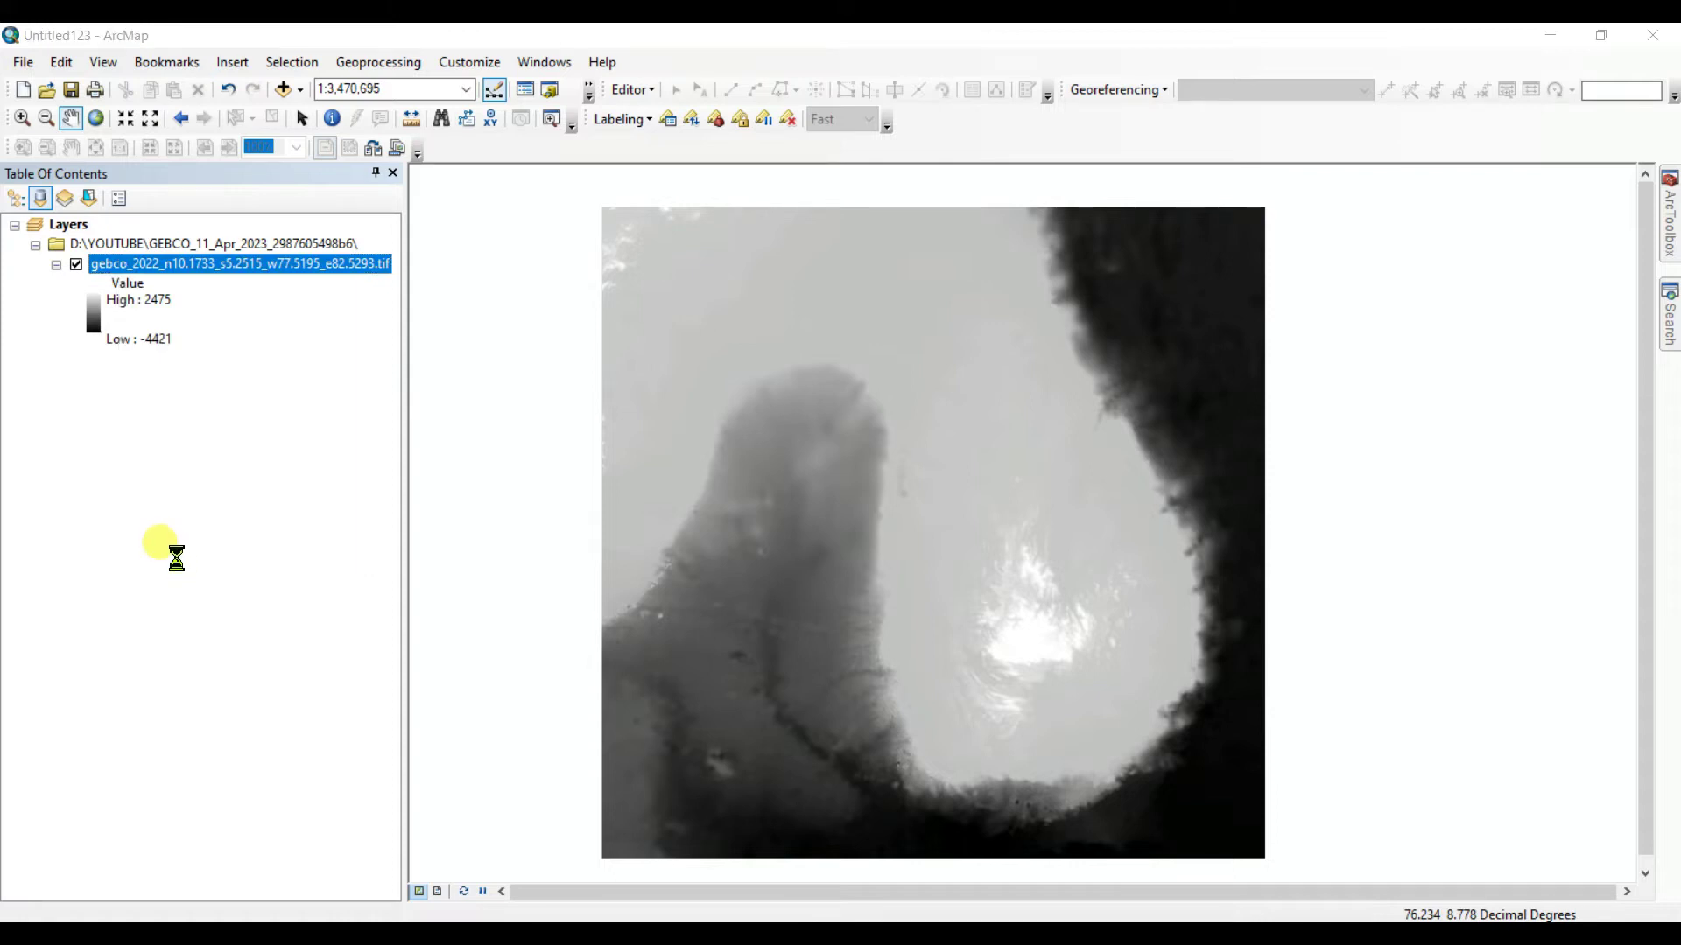
{"action": "left_click", "coordinate": [815, 253]}
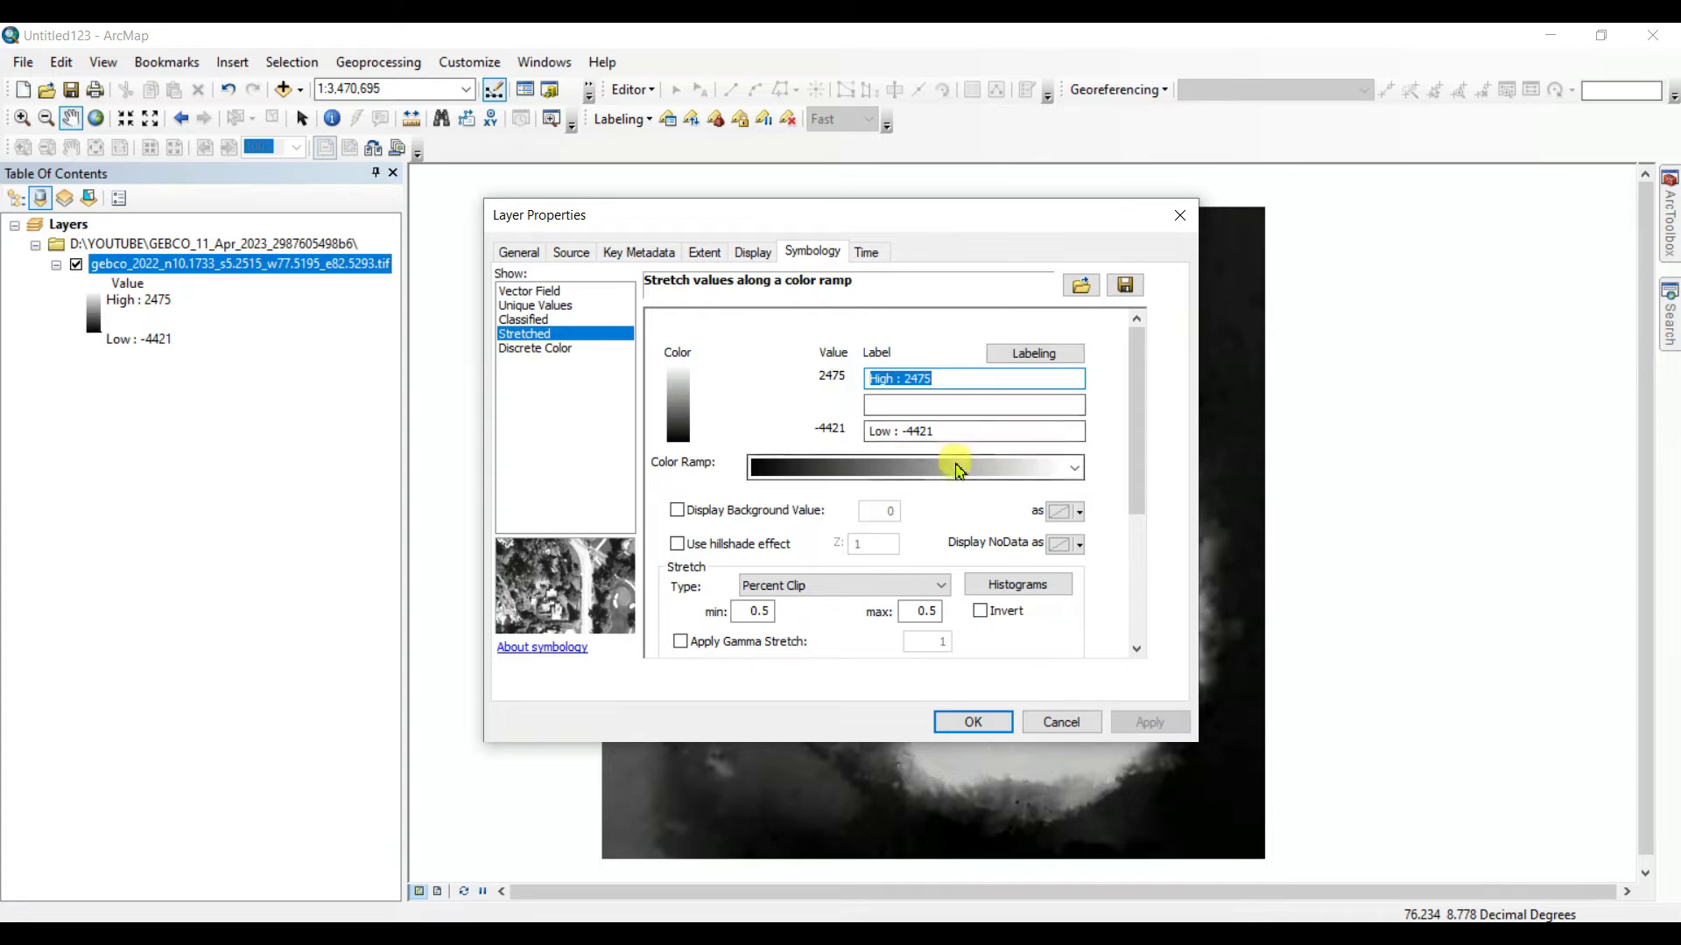
{"action": "left_click", "coordinate": [960, 465]}
{"action": "left_click", "coordinate": [895, 210]}
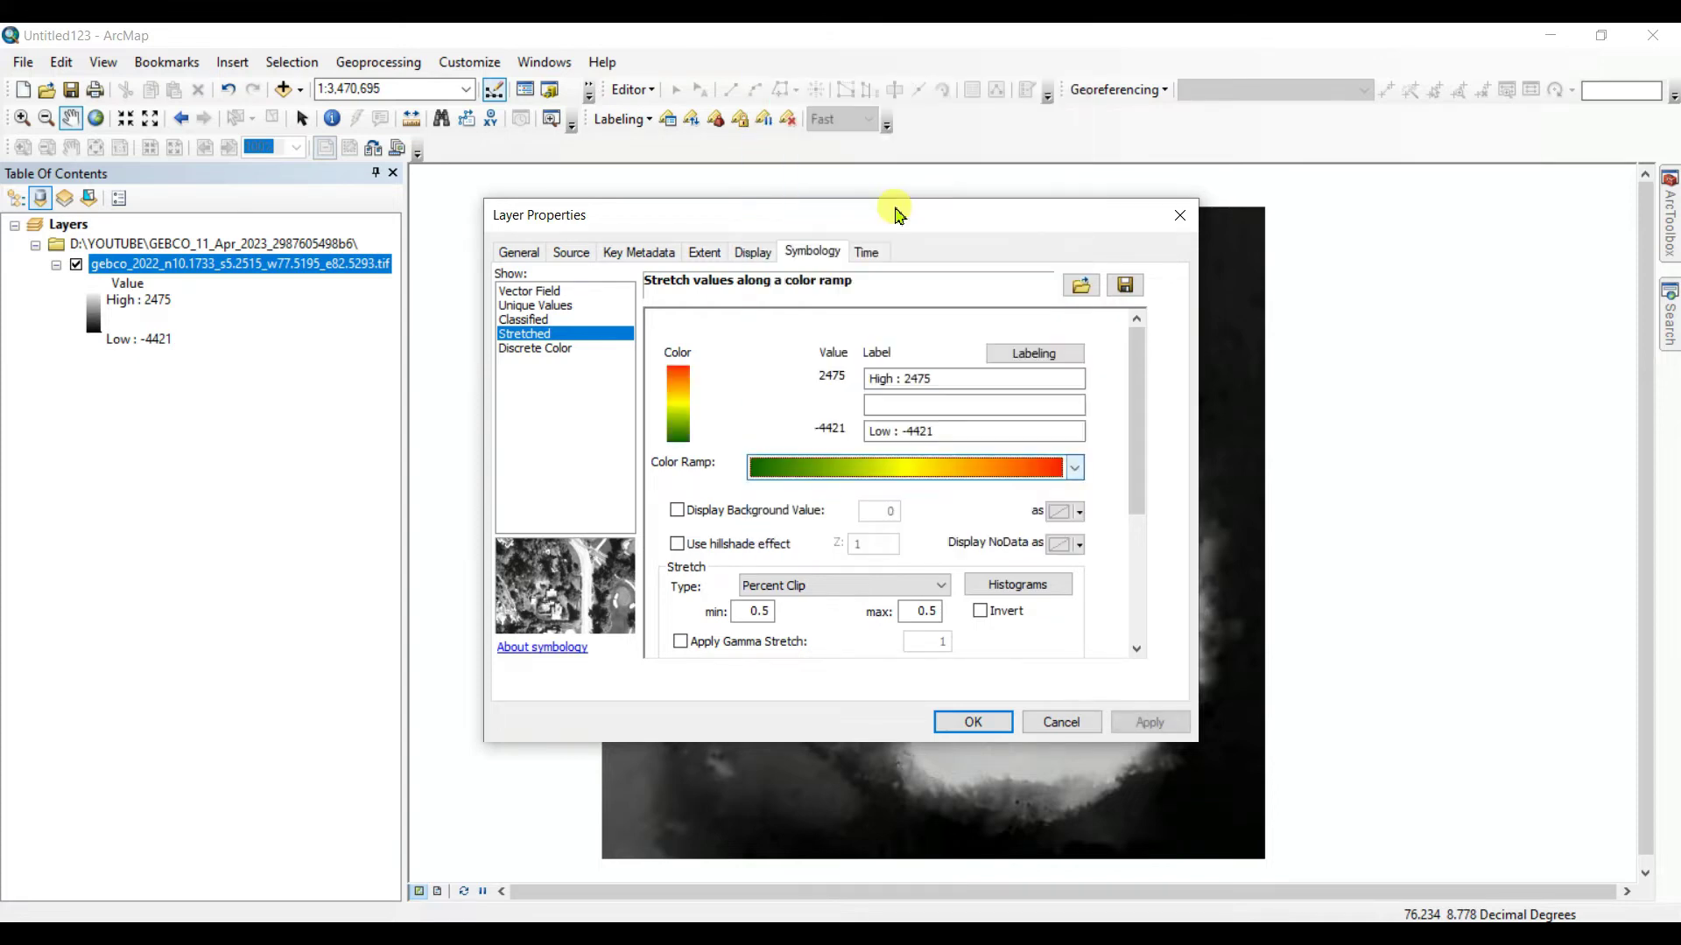
{"action": "left_click", "coordinate": [956, 468]}
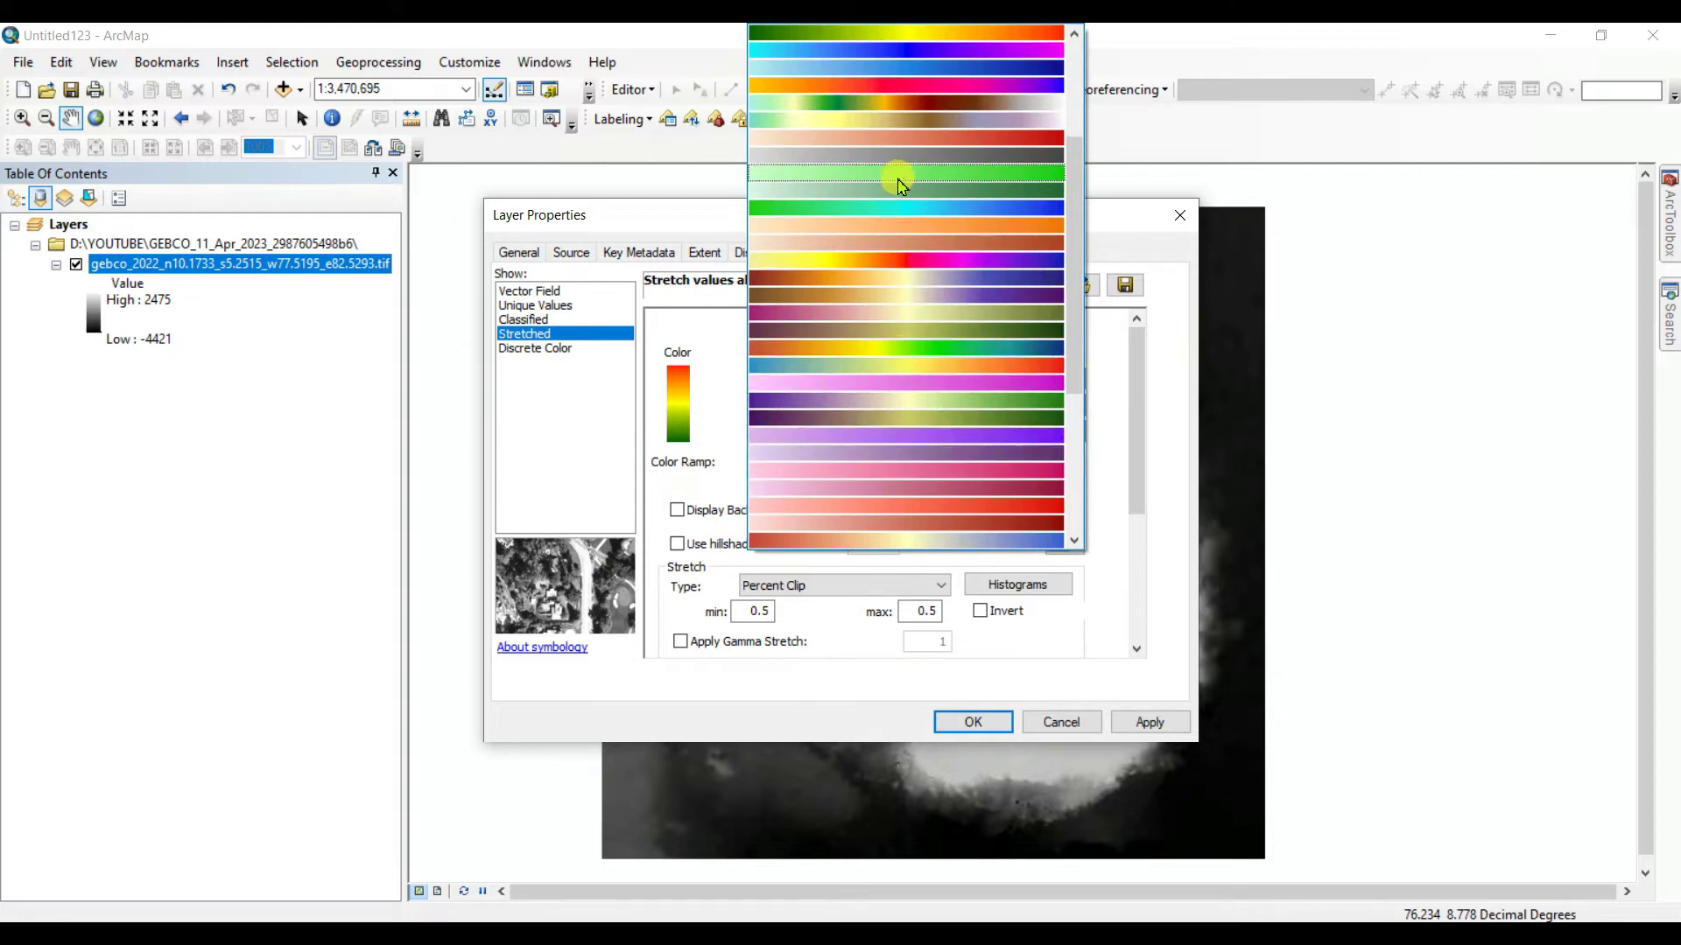
{"action": "scroll", "coordinate": [902, 186], "scroll_direction": "up", "scroll_amount": 1}
{"action": "scroll", "coordinate": [902, 185], "scroll_direction": "up", "scroll_amount": 2}
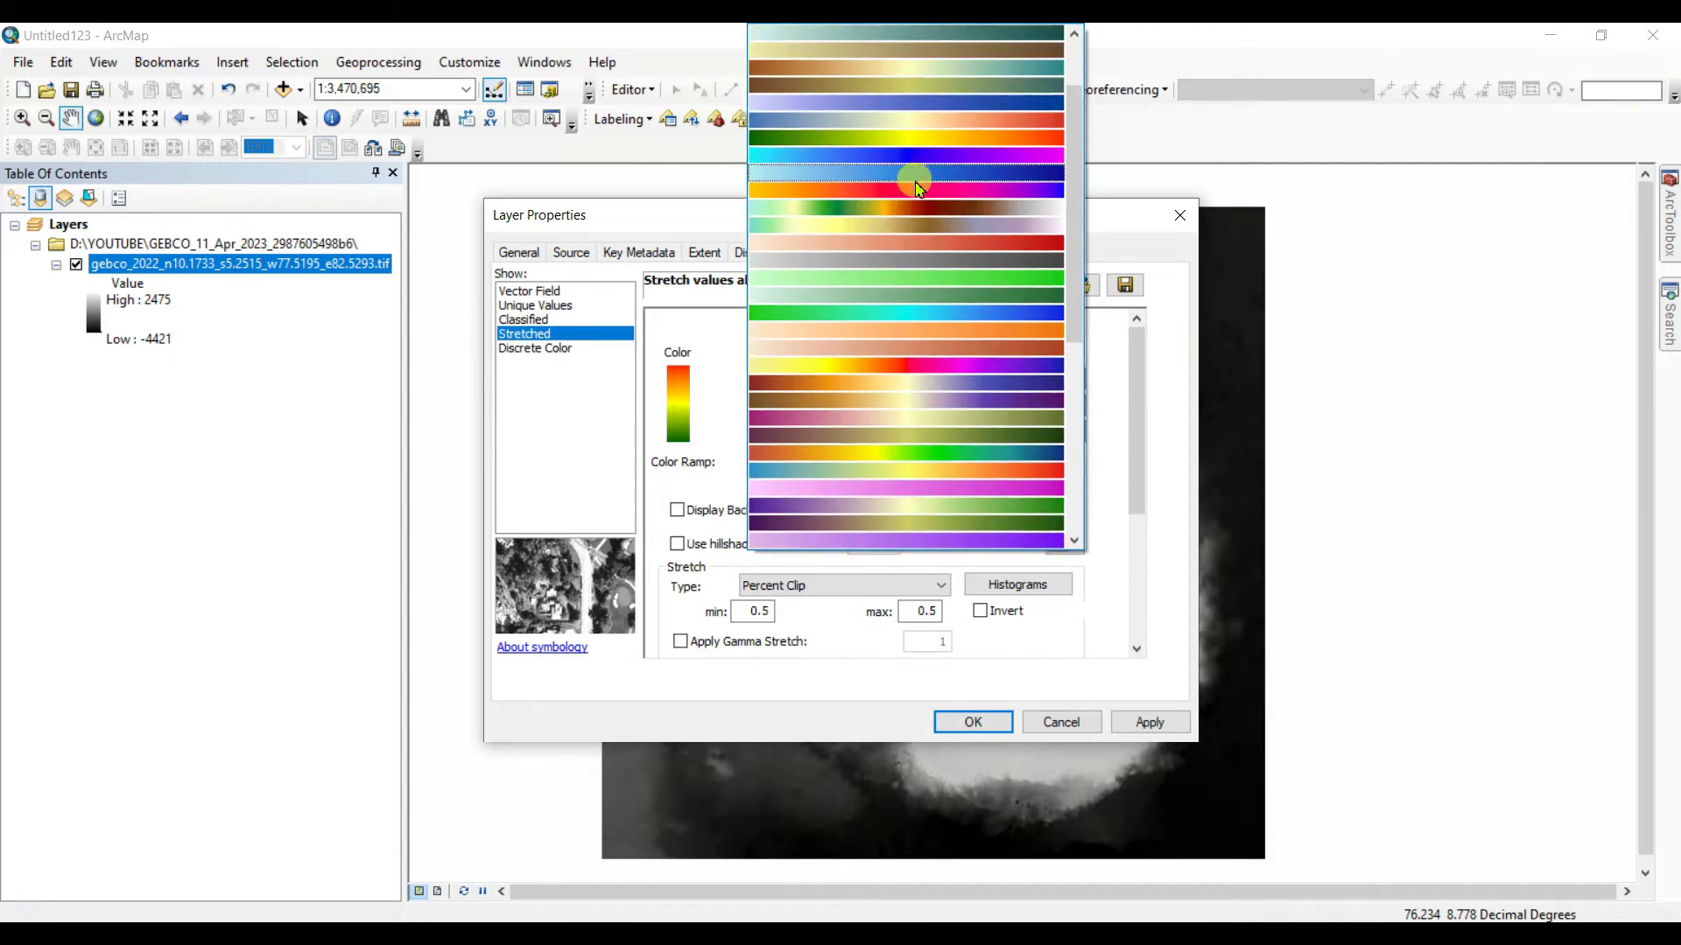
{"action": "left_click", "coordinate": [909, 156]}
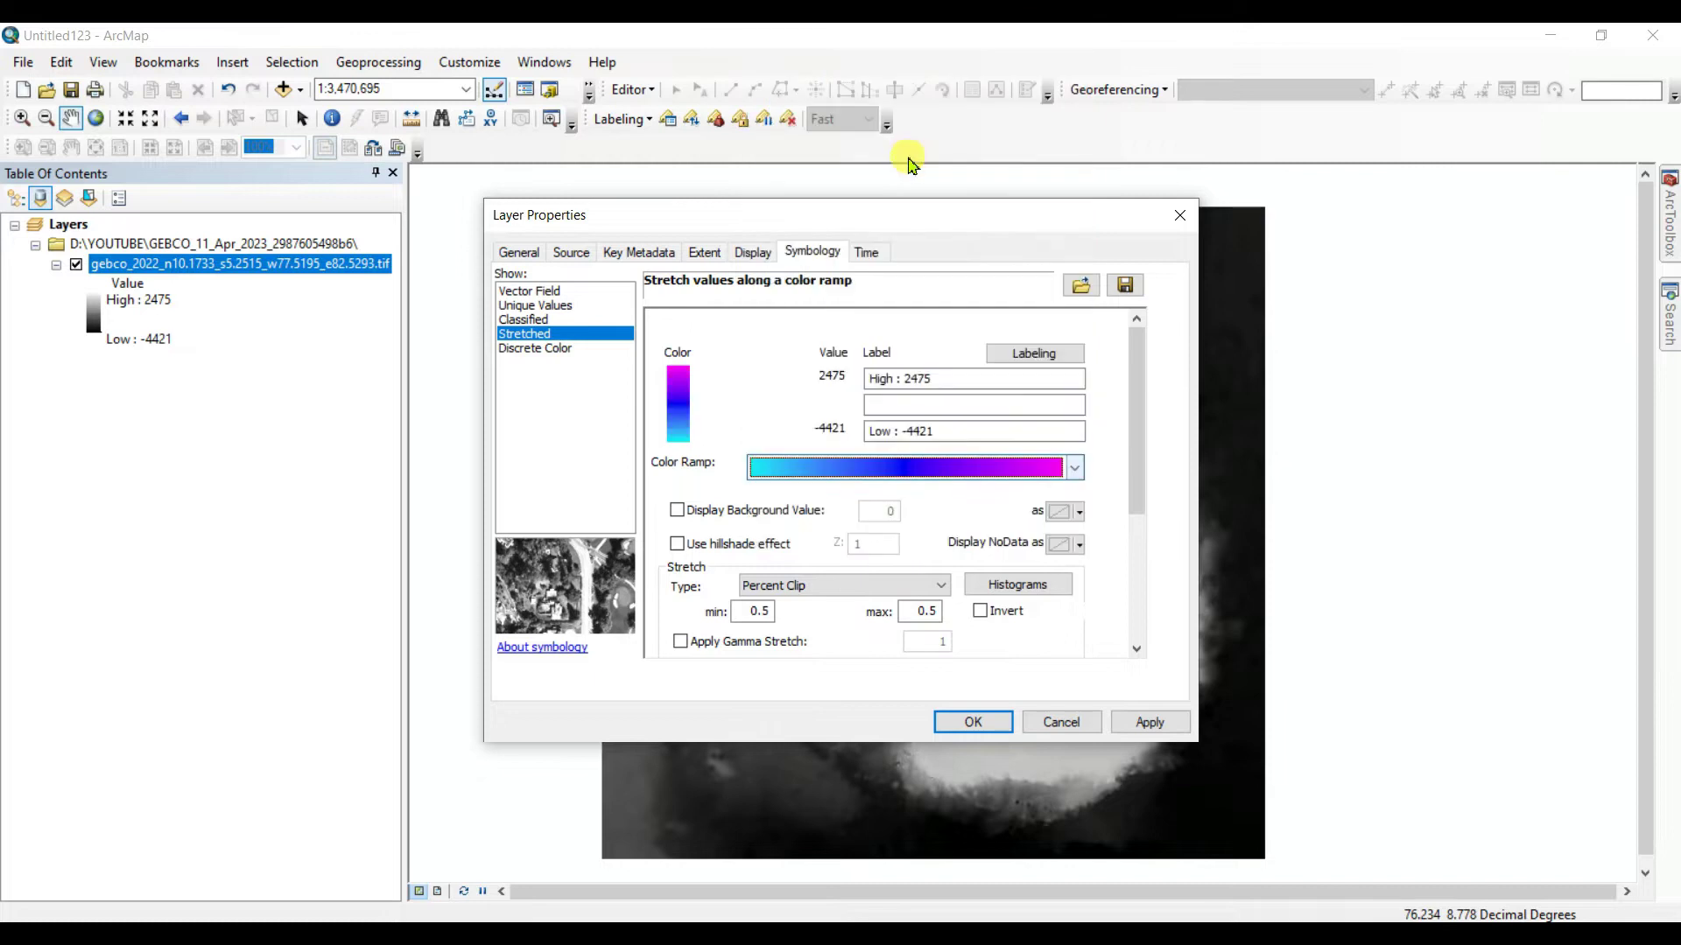
{"action": "left_click", "coordinate": [1147, 721]}
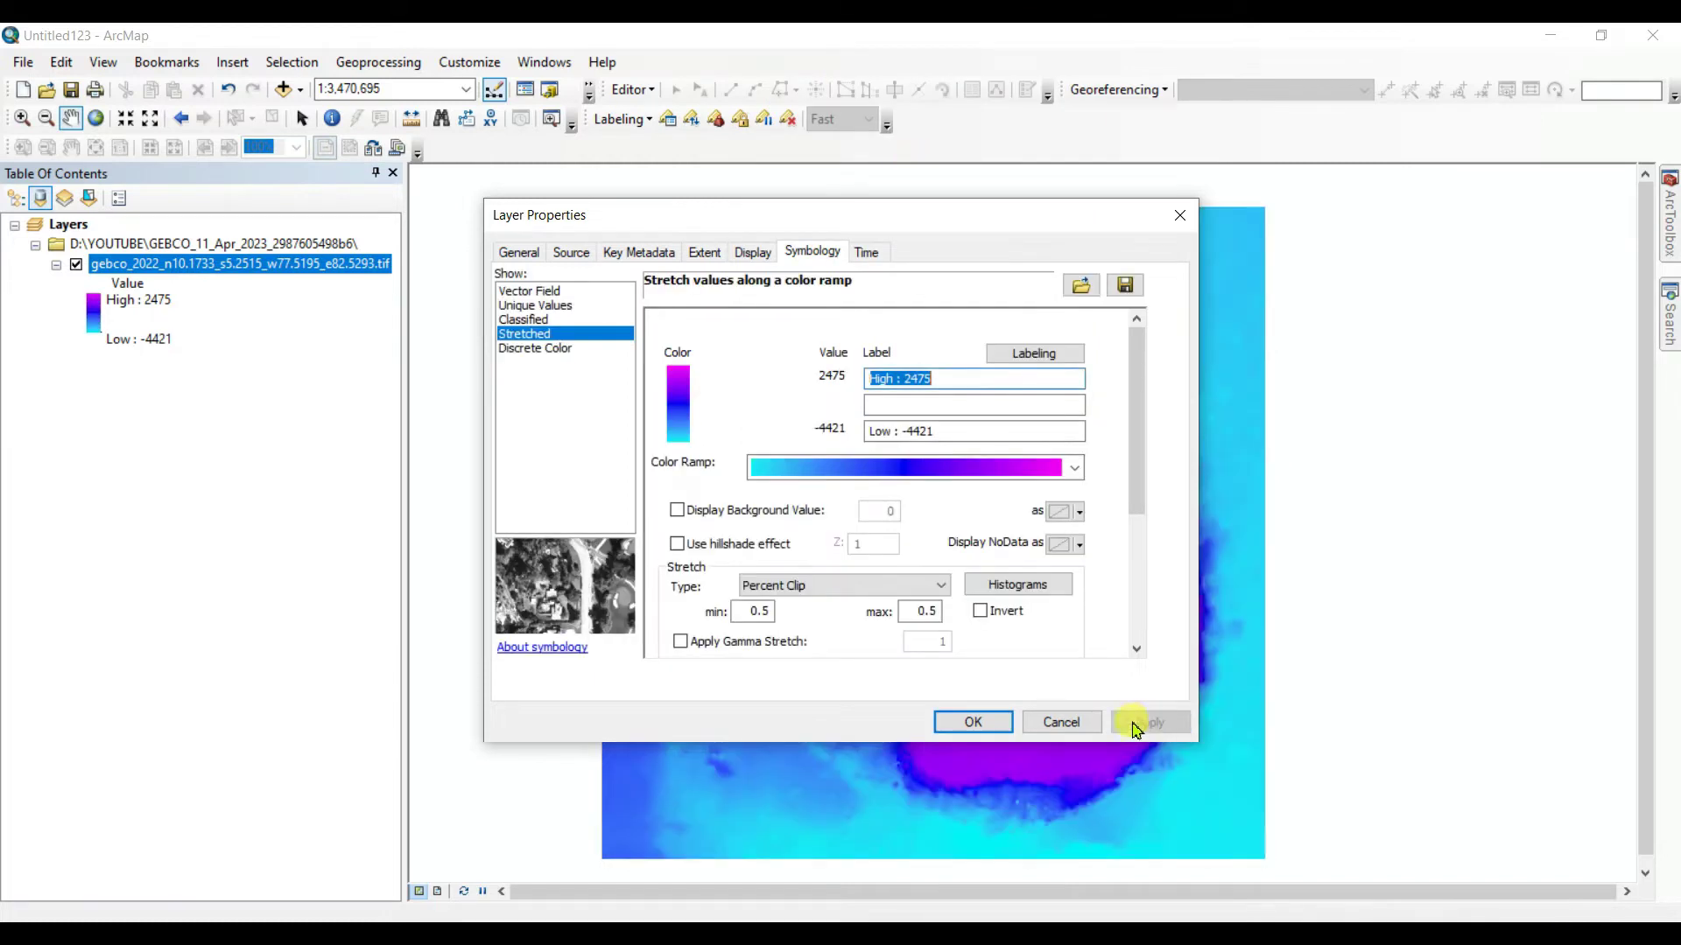
Switch to the orange-yellow-green-blue colour ramp, apply it and close the properties.
{"action": "left_click_drag", "start_coordinate": [912, 207], "coordinate": [263, 201]}
{"action": "left_click_drag", "start_coordinate": [414, 198], "coordinate": [586, 188]}
{"action": "left_click", "coordinate": [743, 445]}
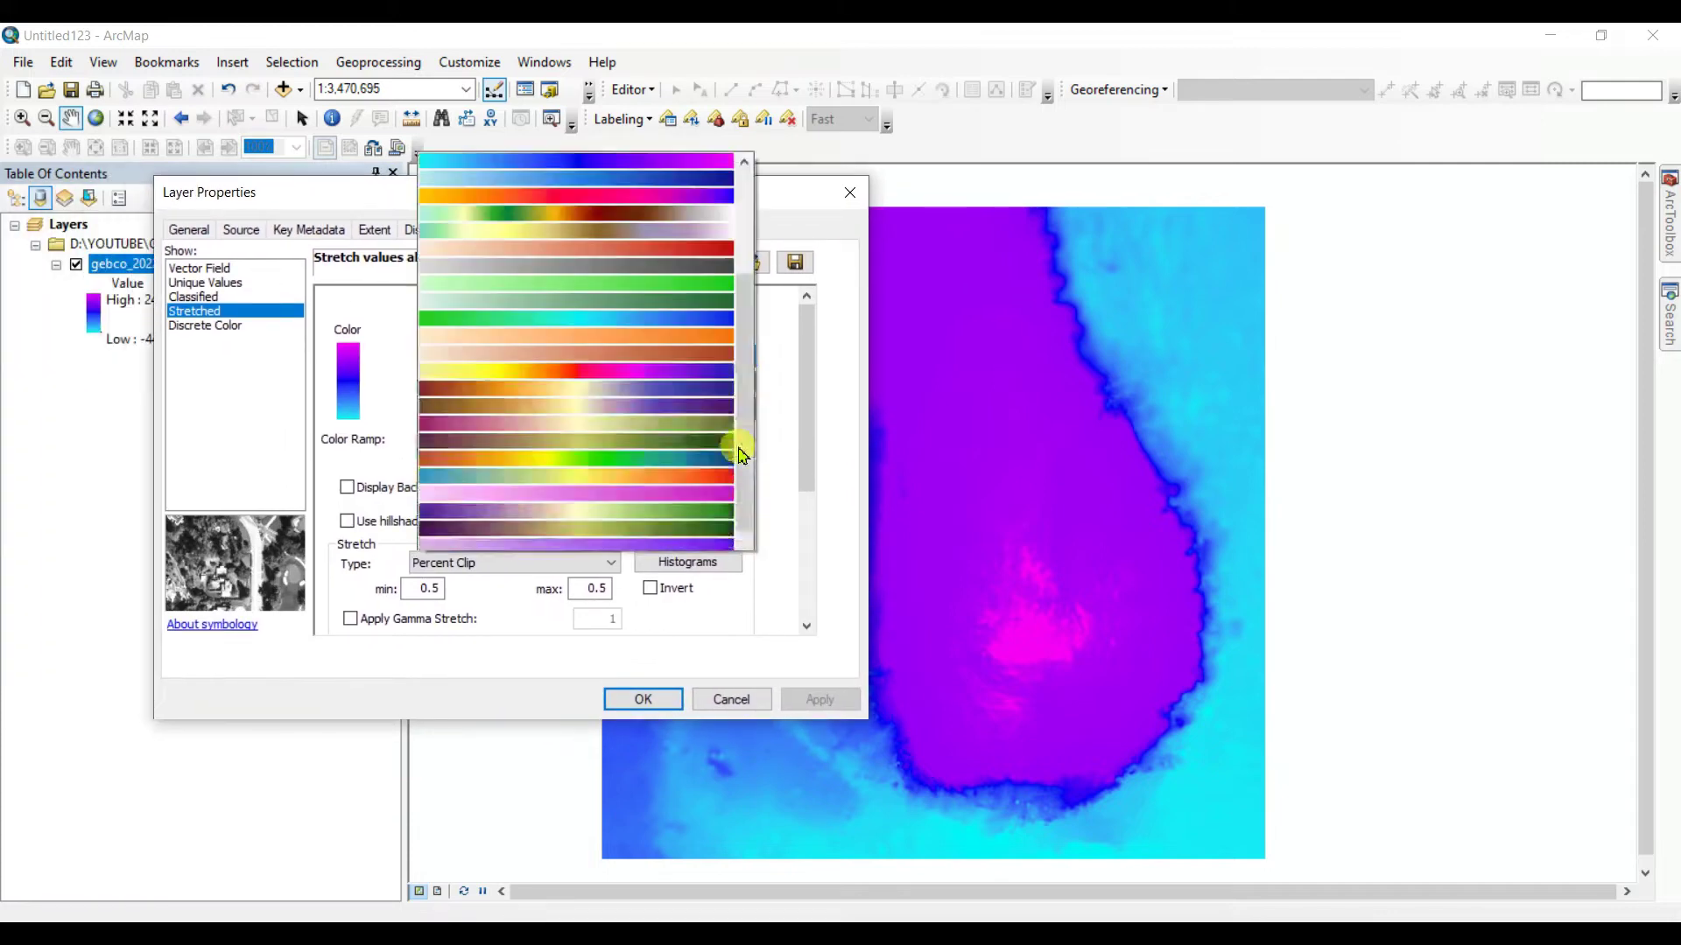
{"action": "left_click", "coordinate": [645, 344]}
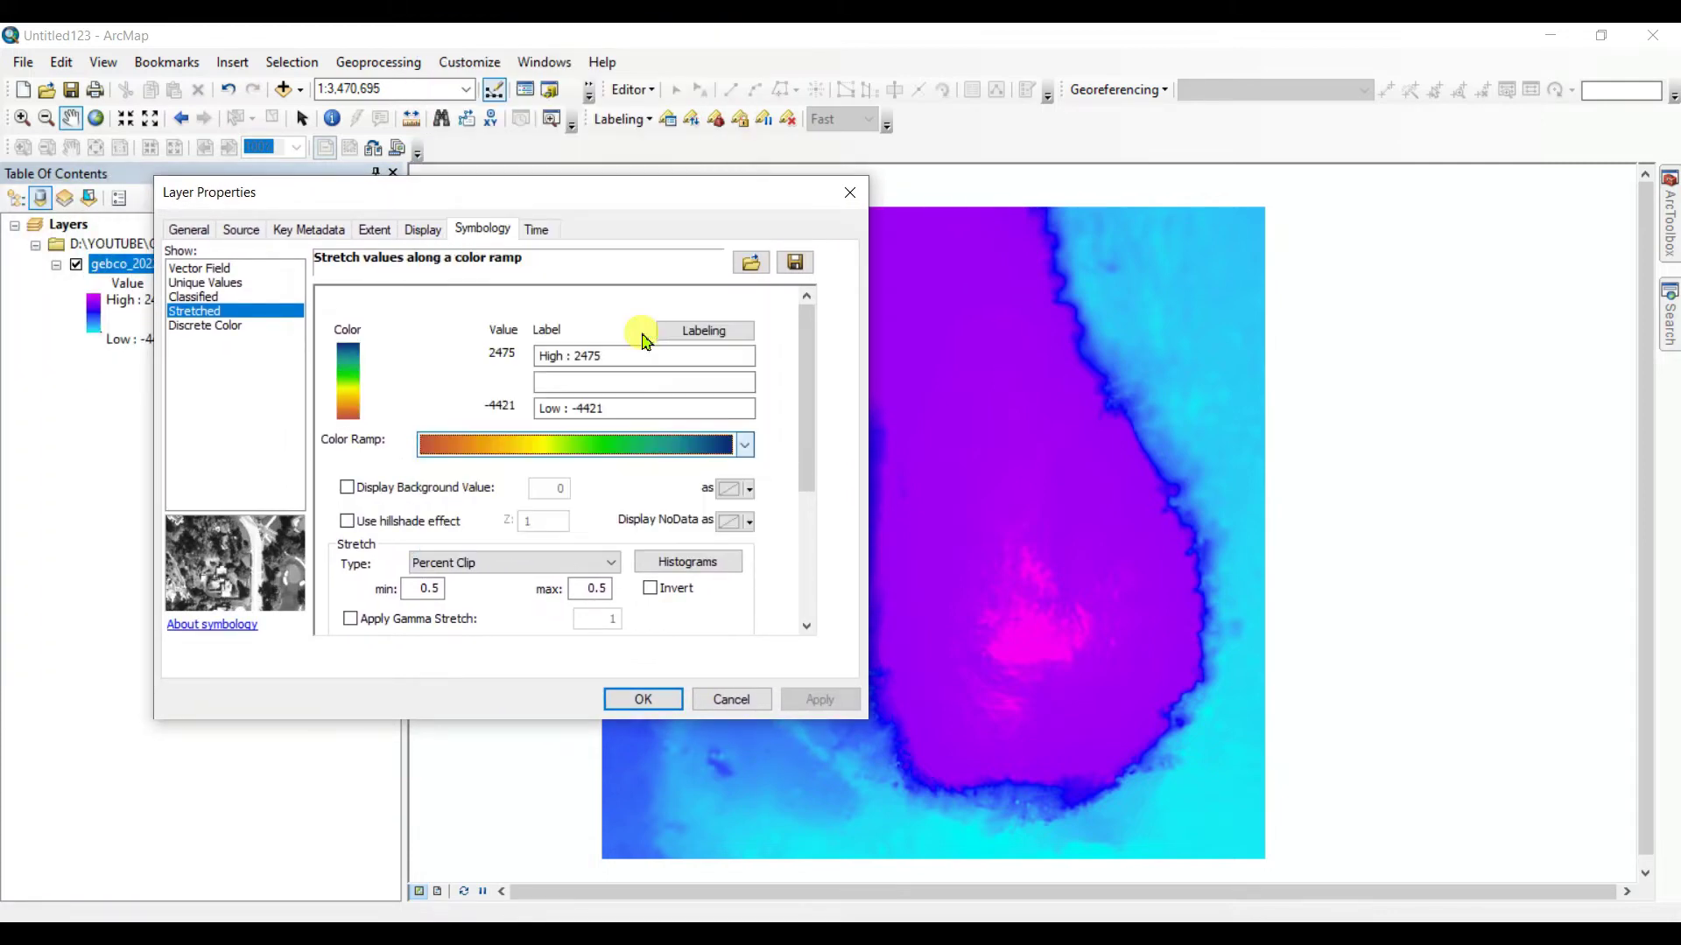
{"action": "left_click", "coordinate": [814, 700]}
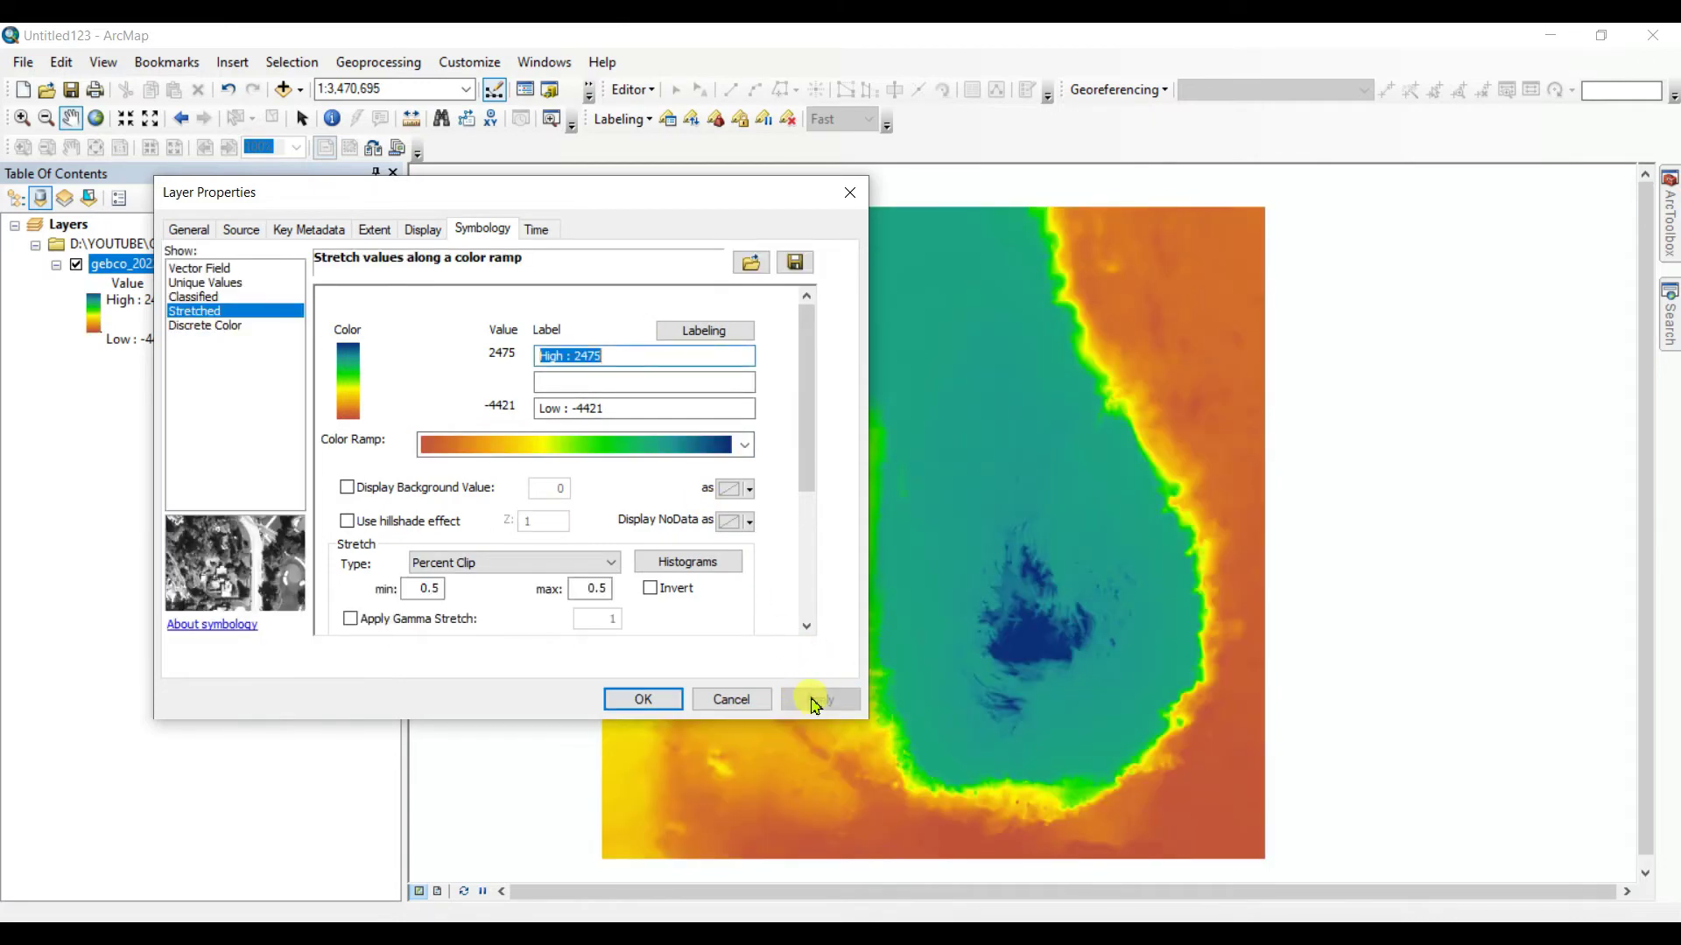
{"action": "left_click", "coordinate": [646, 699]}
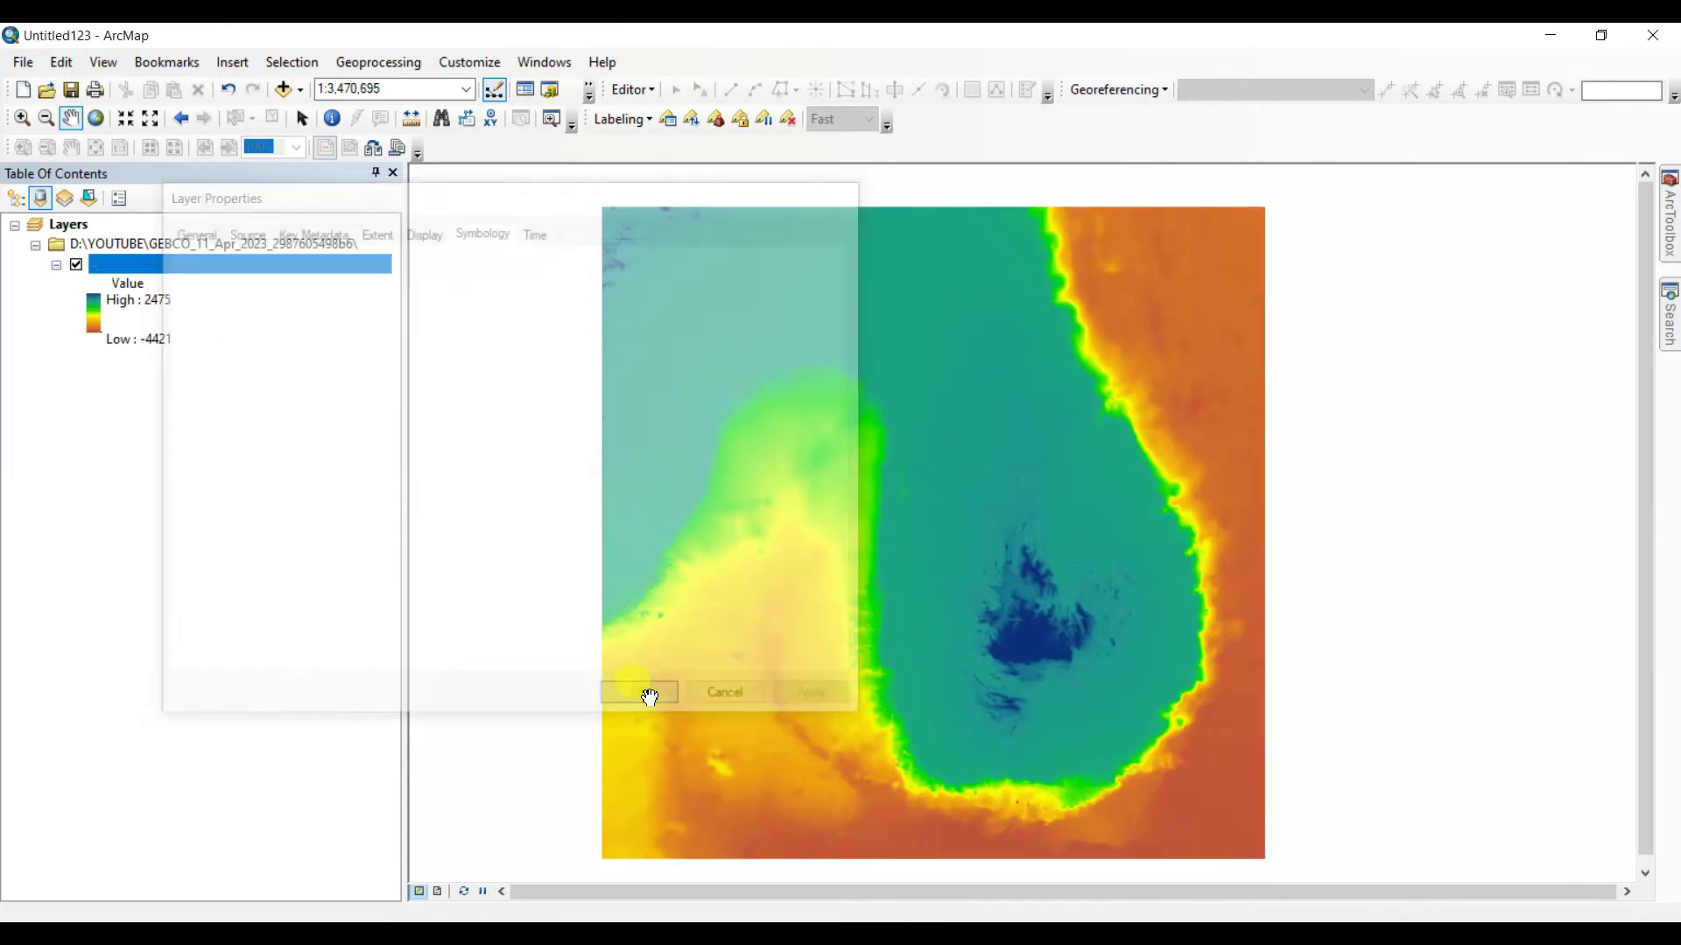
{"action": "left_click_drag", "start_coordinate": [954, 663], "coordinate": [930, 586]}
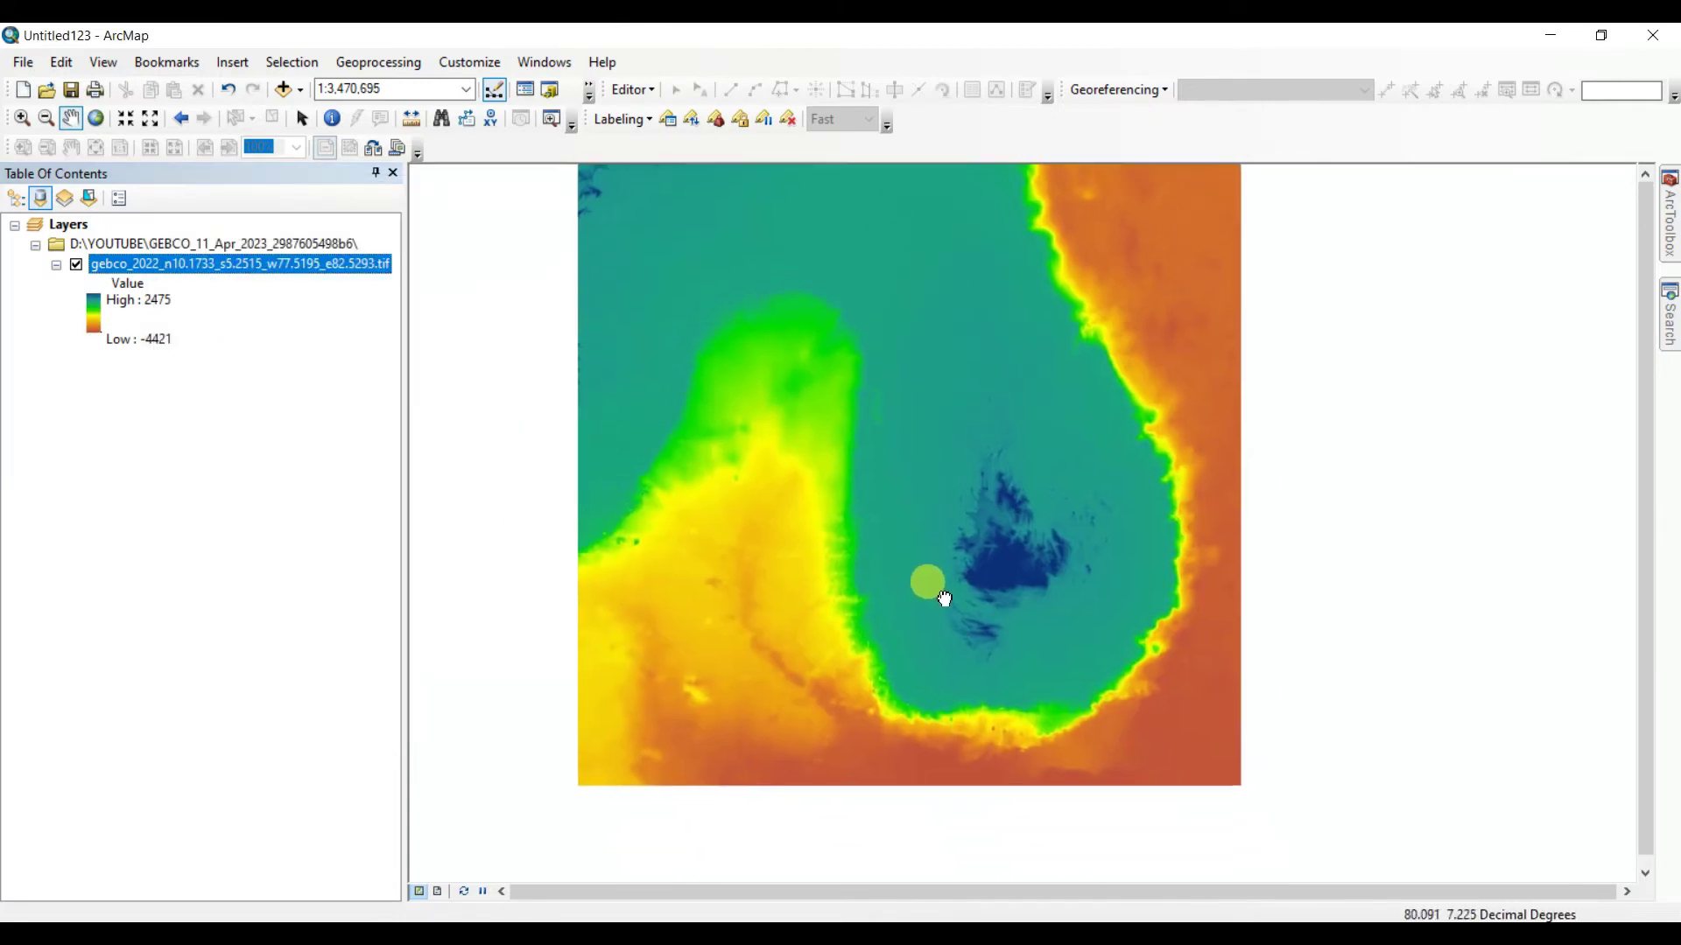
Invert the raster's colour ramp so land turns orange and deep sea dark blue.
{"action": "left_click", "coordinate": [95, 314]}
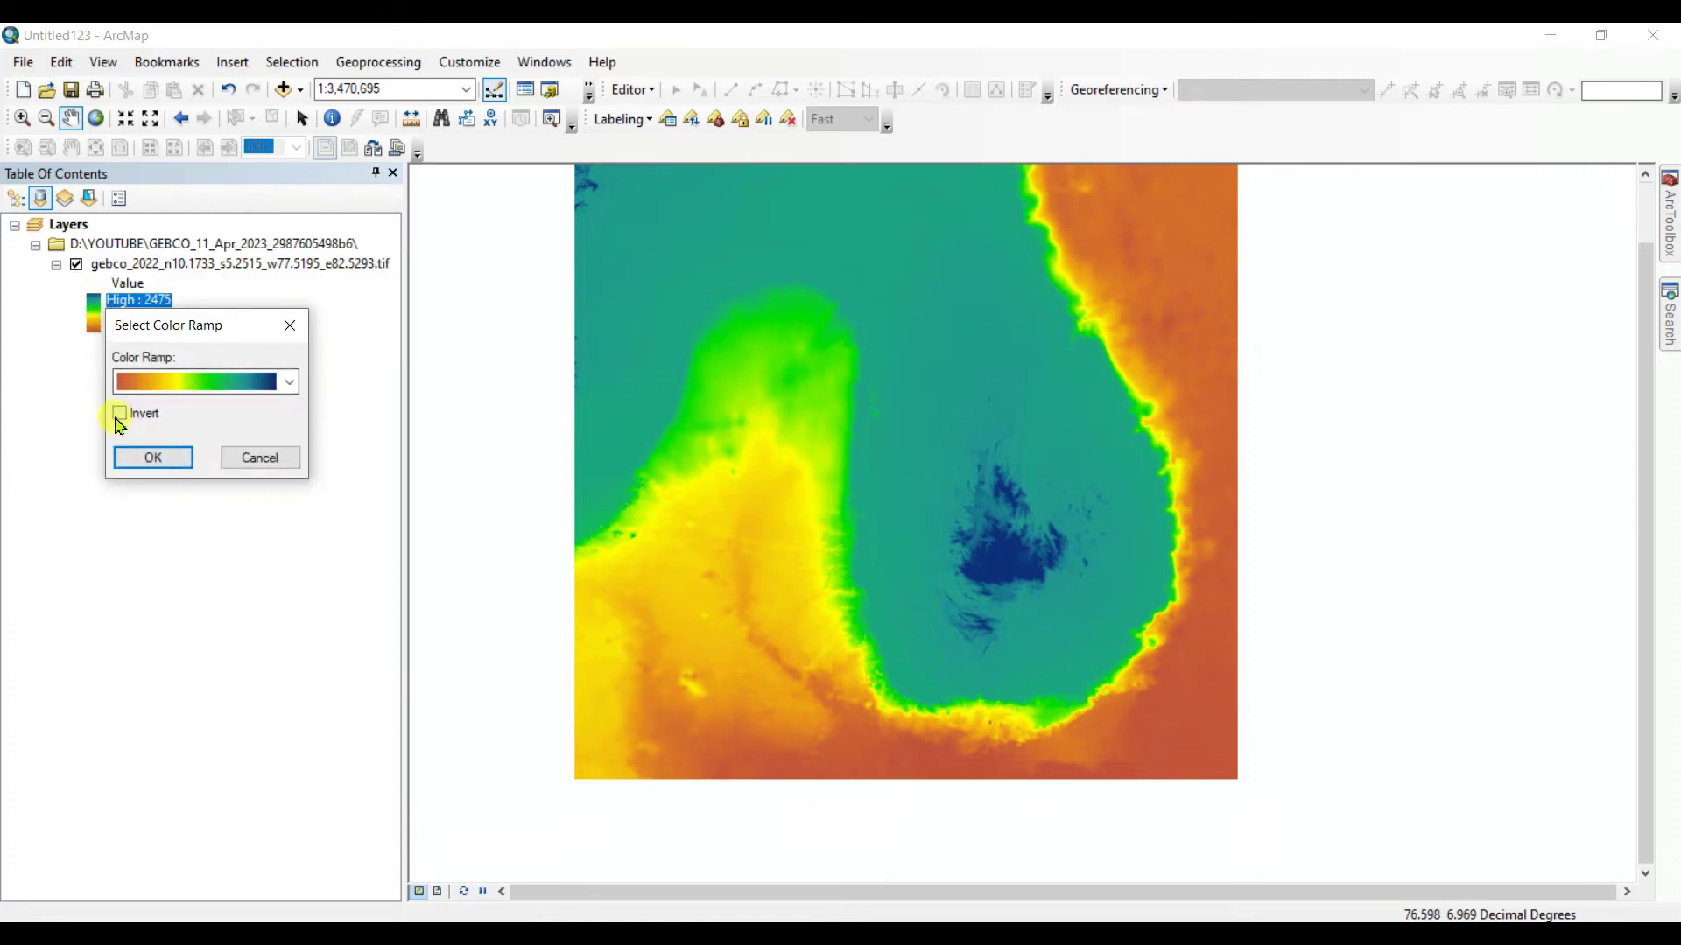
{"action": "left_click", "coordinate": [154, 458]}
{"action": "left_click_drag", "start_coordinate": [885, 536], "coordinate": [961, 589]}
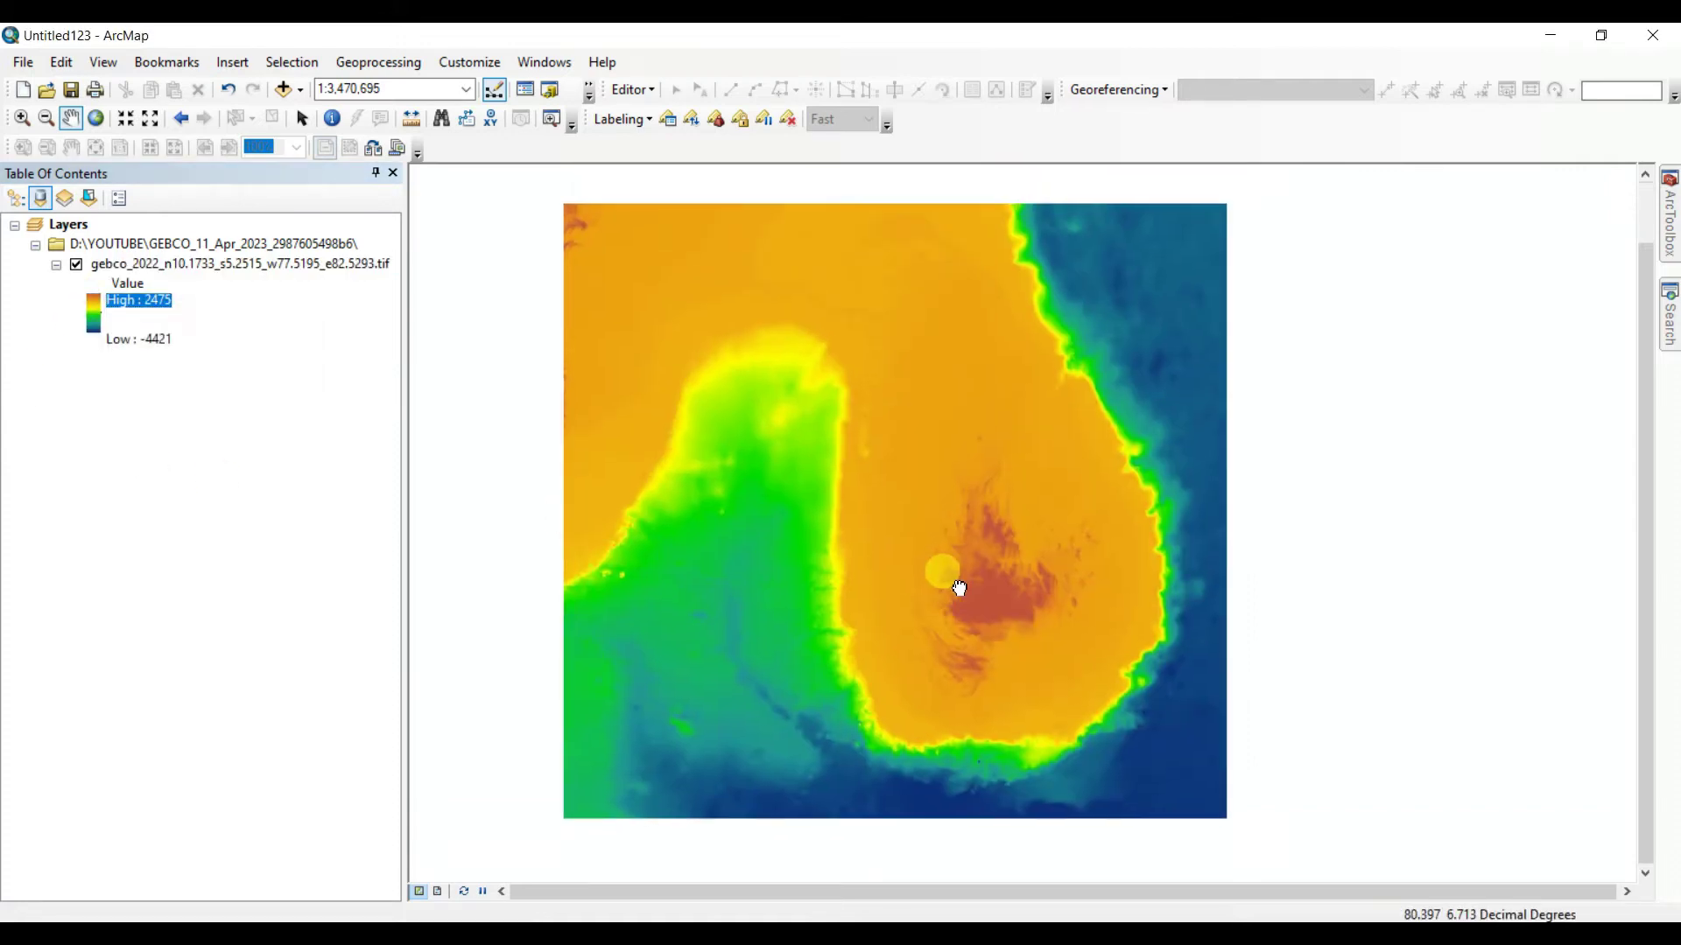
{"action": "left_click_drag", "start_coordinate": [849, 359], "coordinate": [859, 551]}
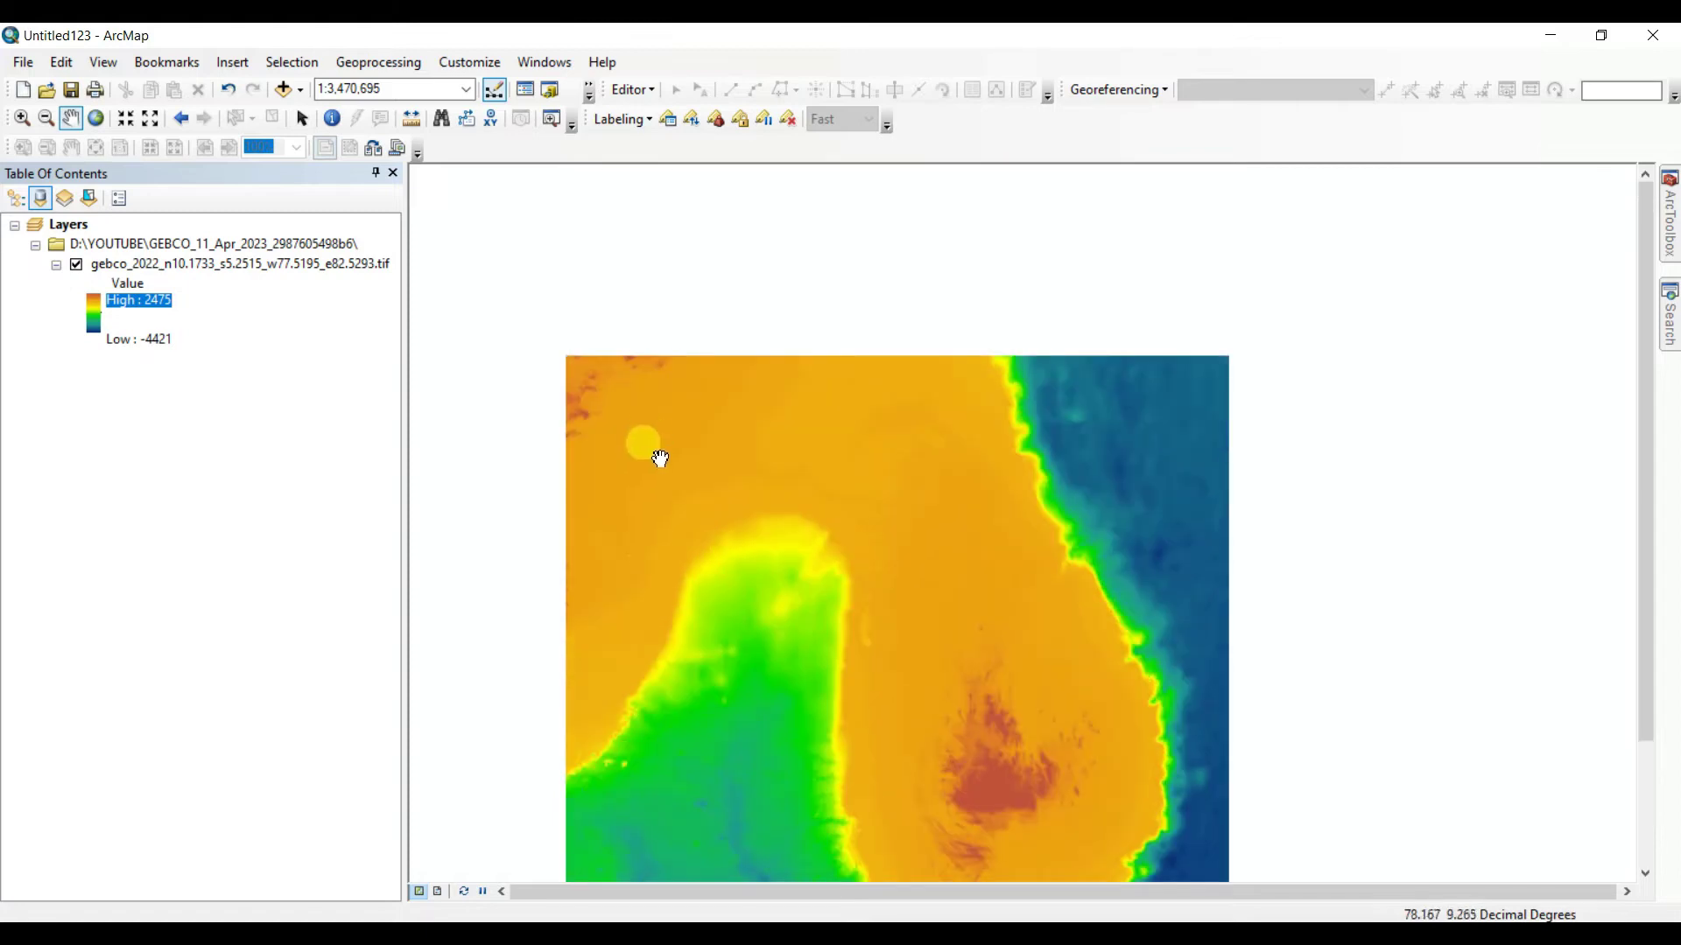
{"action": "left_click_drag", "start_coordinate": [670, 462], "coordinate": [709, 376]}
{"action": "left_click_drag", "start_coordinate": [1072, 716], "coordinate": [1077, 695]}
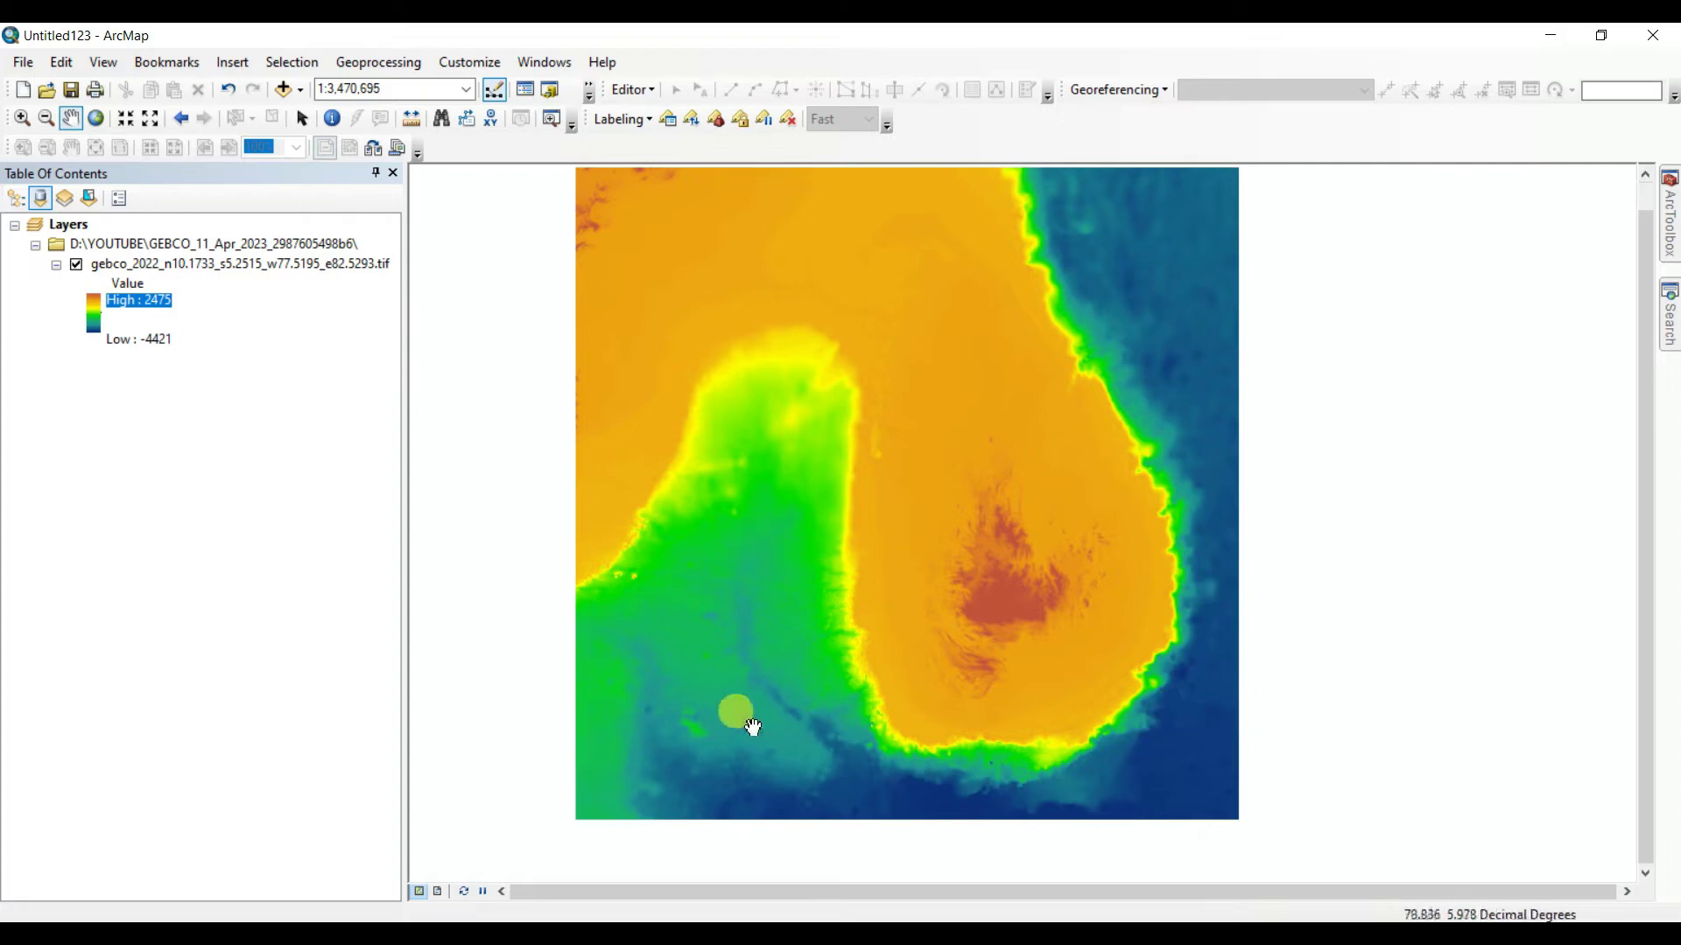
{"action": "left_click_drag", "start_coordinate": [1030, 648], "coordinate": [985, 637]}
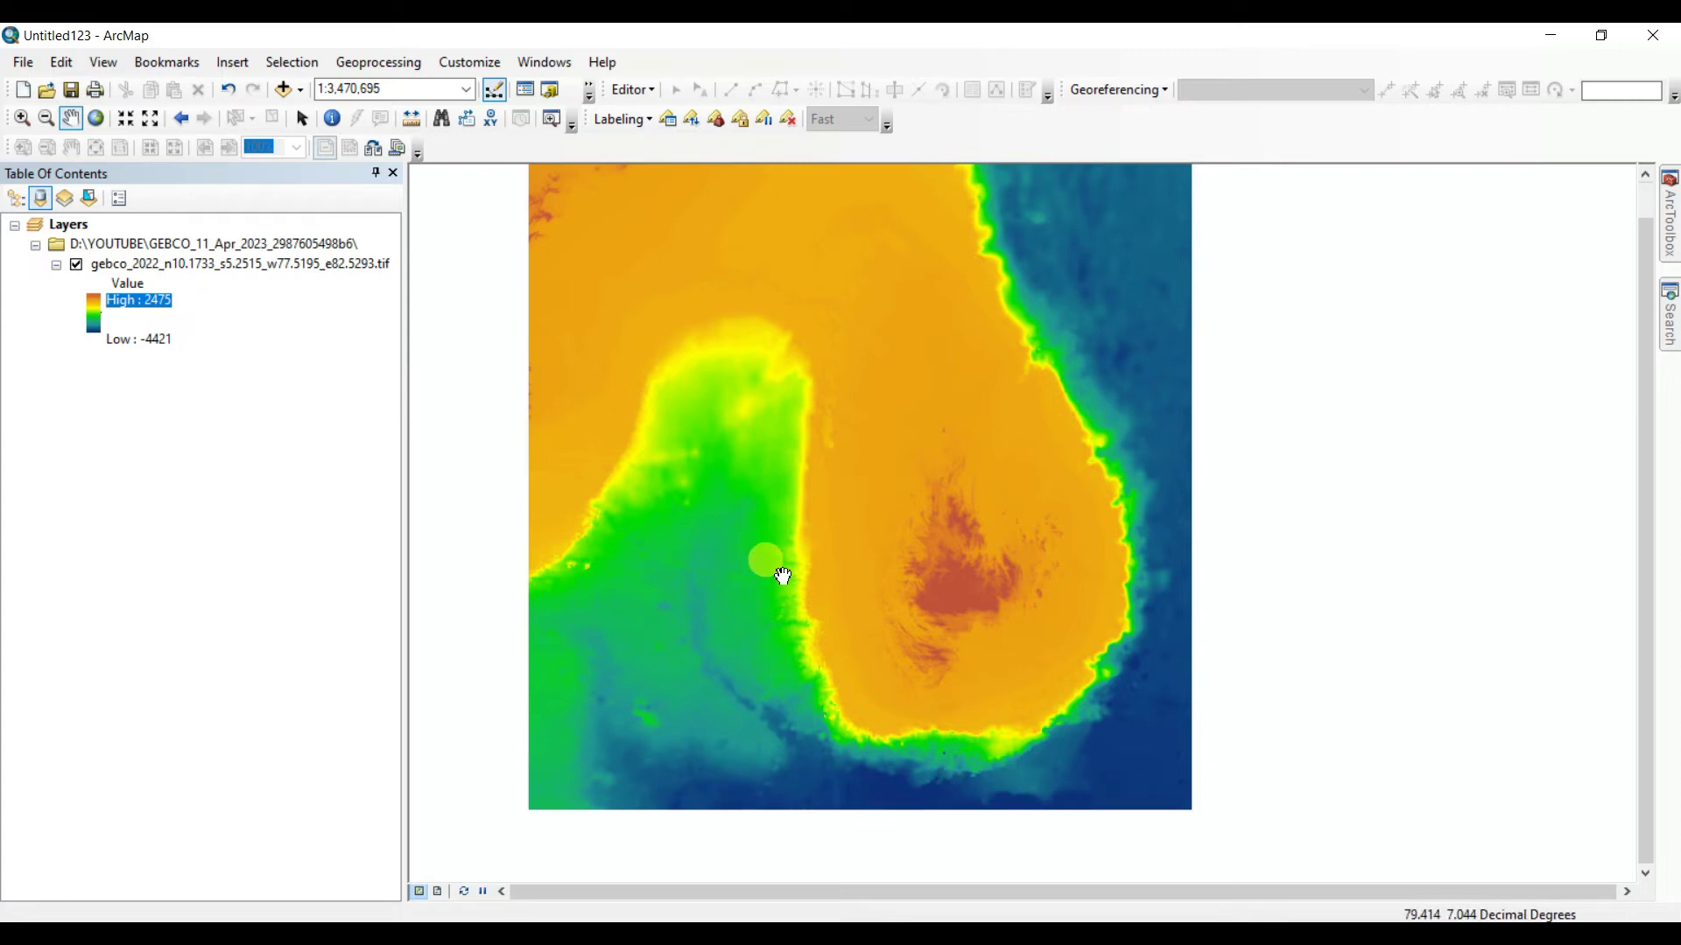
{"action": "left_click_drag", "start_coordinate": [937, 555], "coordinate": [957, 600]}
Dismiss the Value label edit and select the gebco bathymetry layer.
{"action": "left_click", "coordinate": [136, 292]}
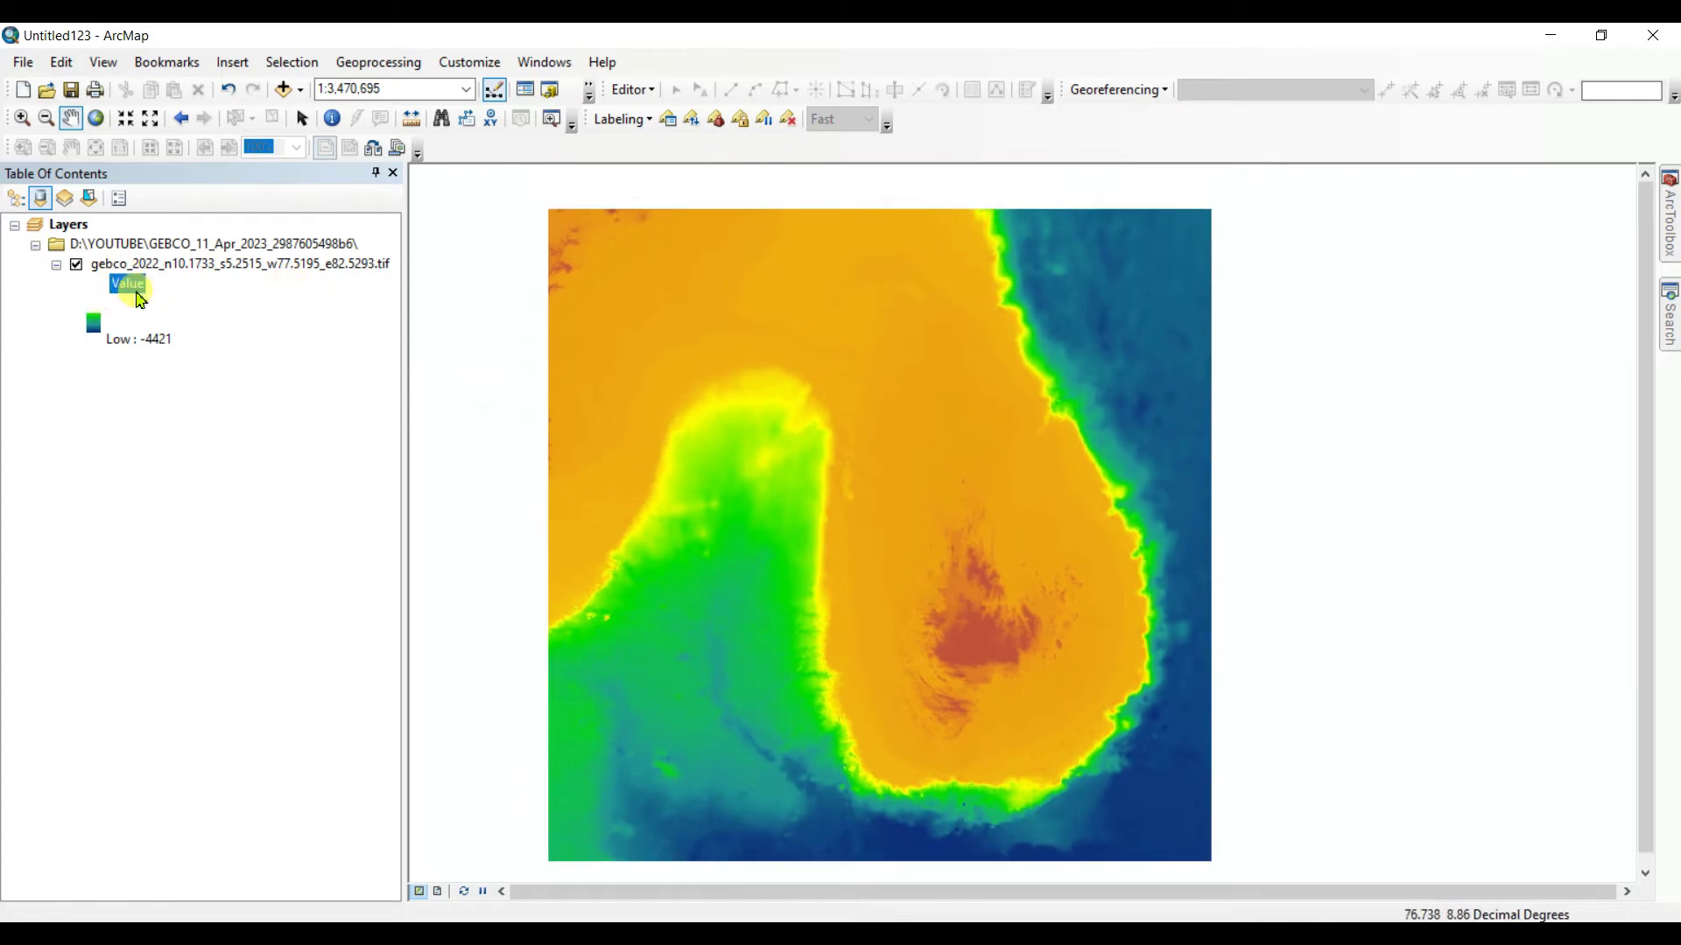
{"action": "left_click", "coordinate": [138, 359]}
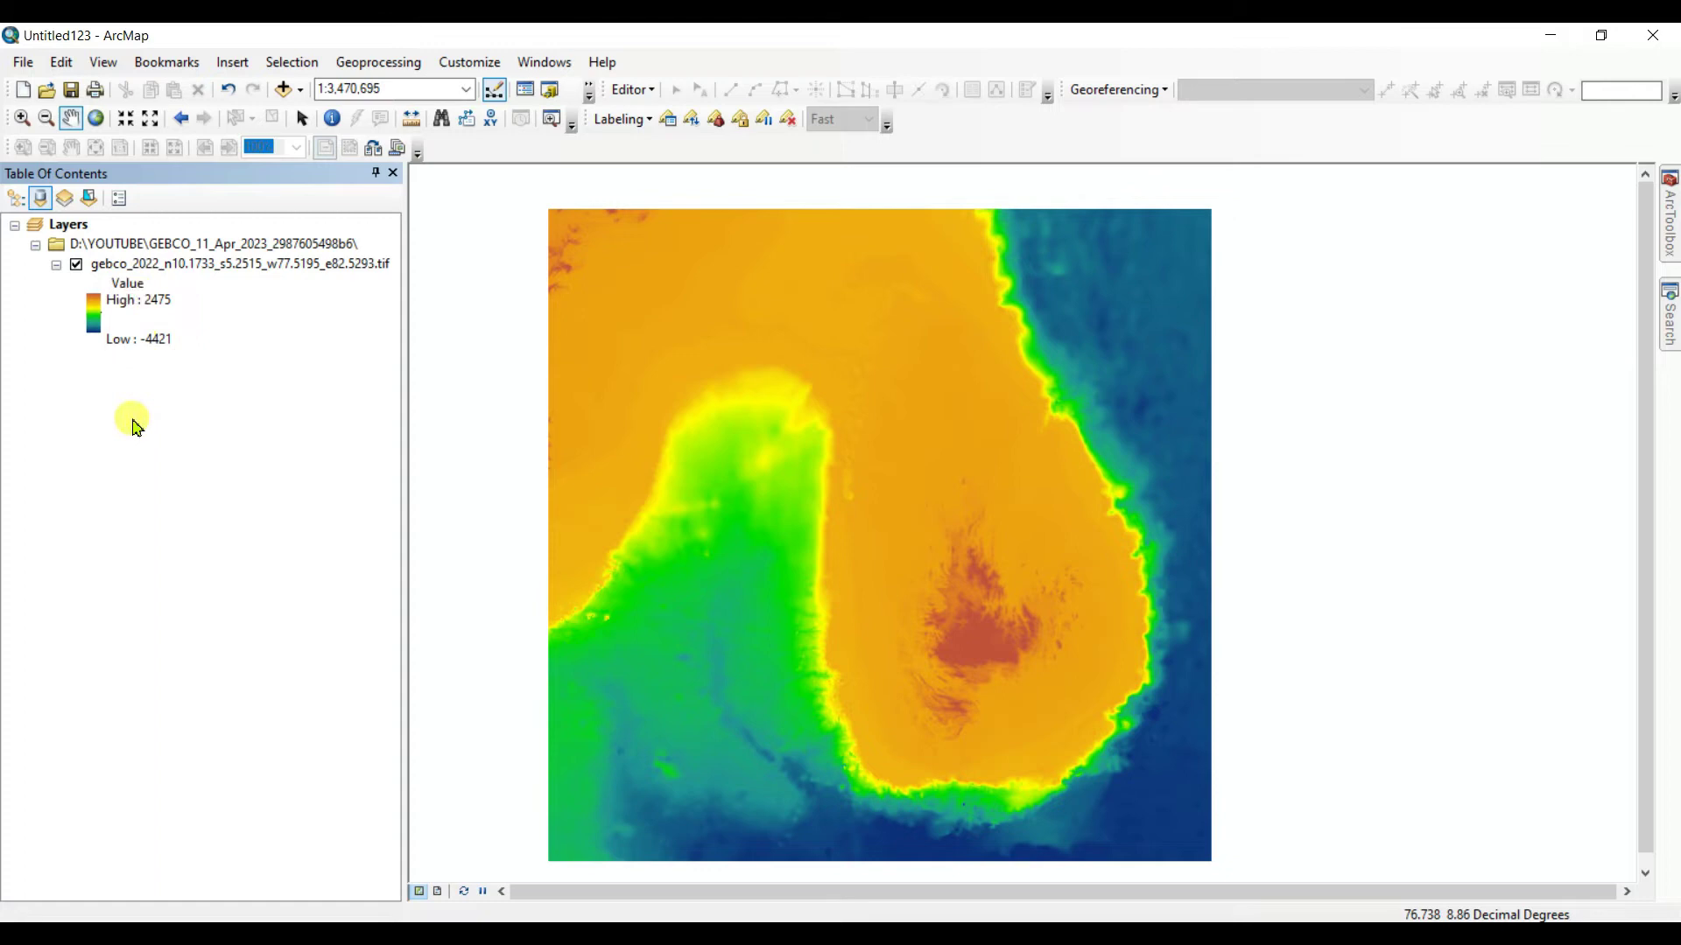
{"action": "left_click", "coordinate": [154, 266]}
Open the bathymetry layer's properties and switch its symbology to Classified.
{"action": "right_click", "coordinate": [188, 272]}
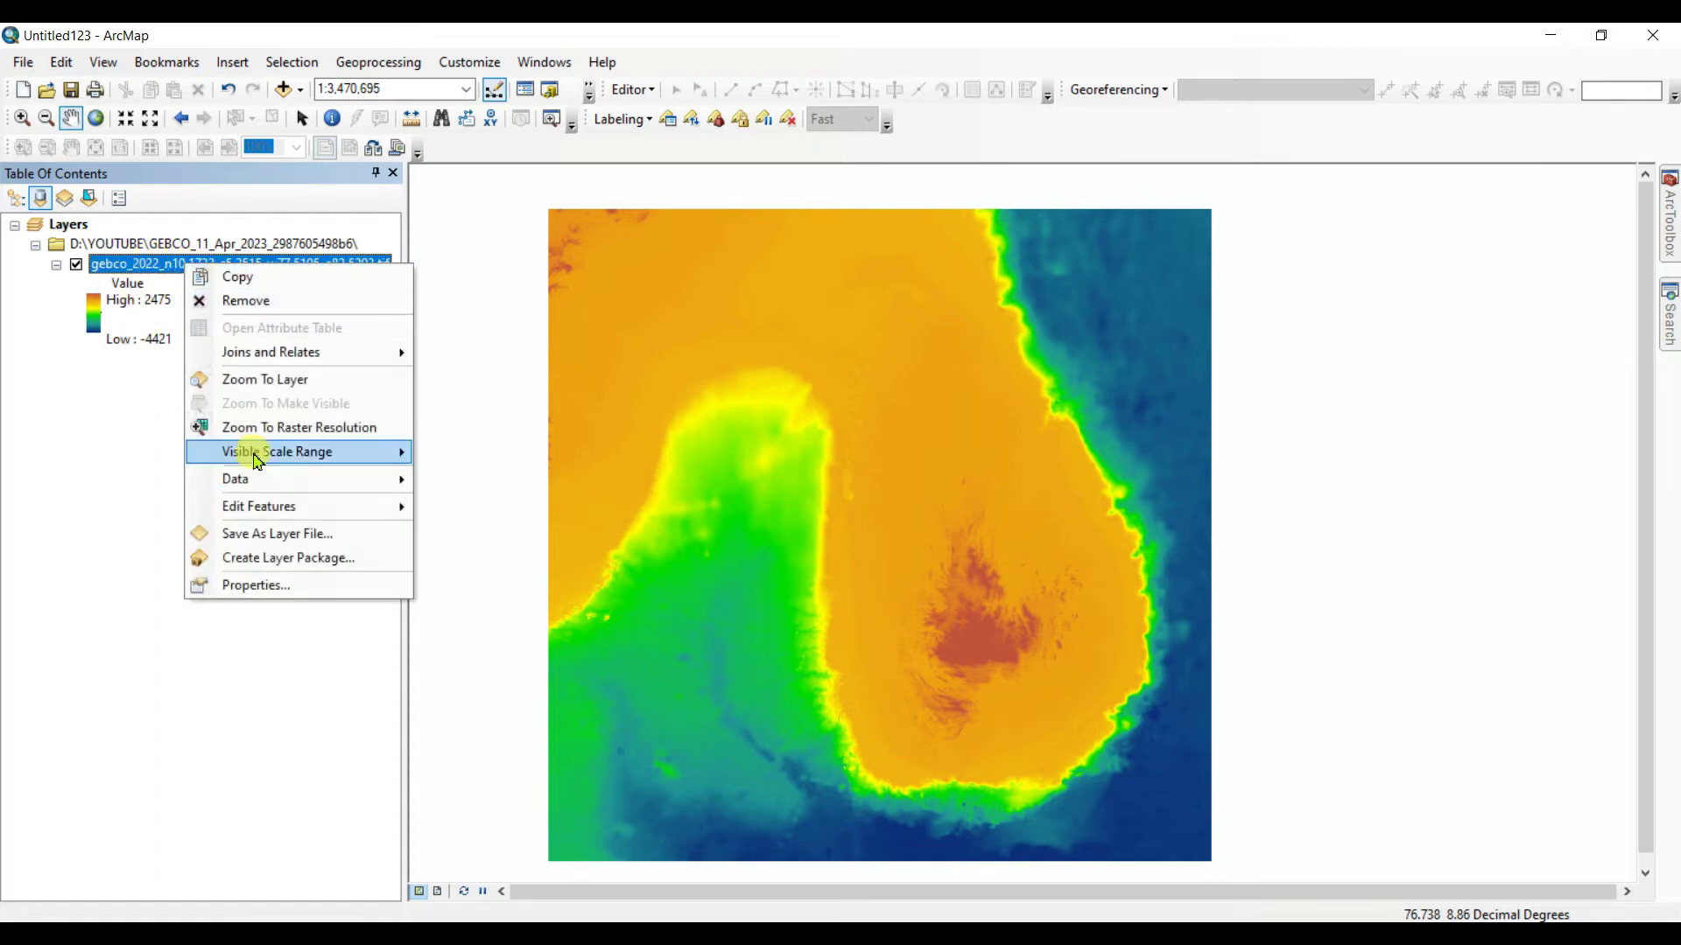
{"action": "left_click", "coordinate": [255, 582]}
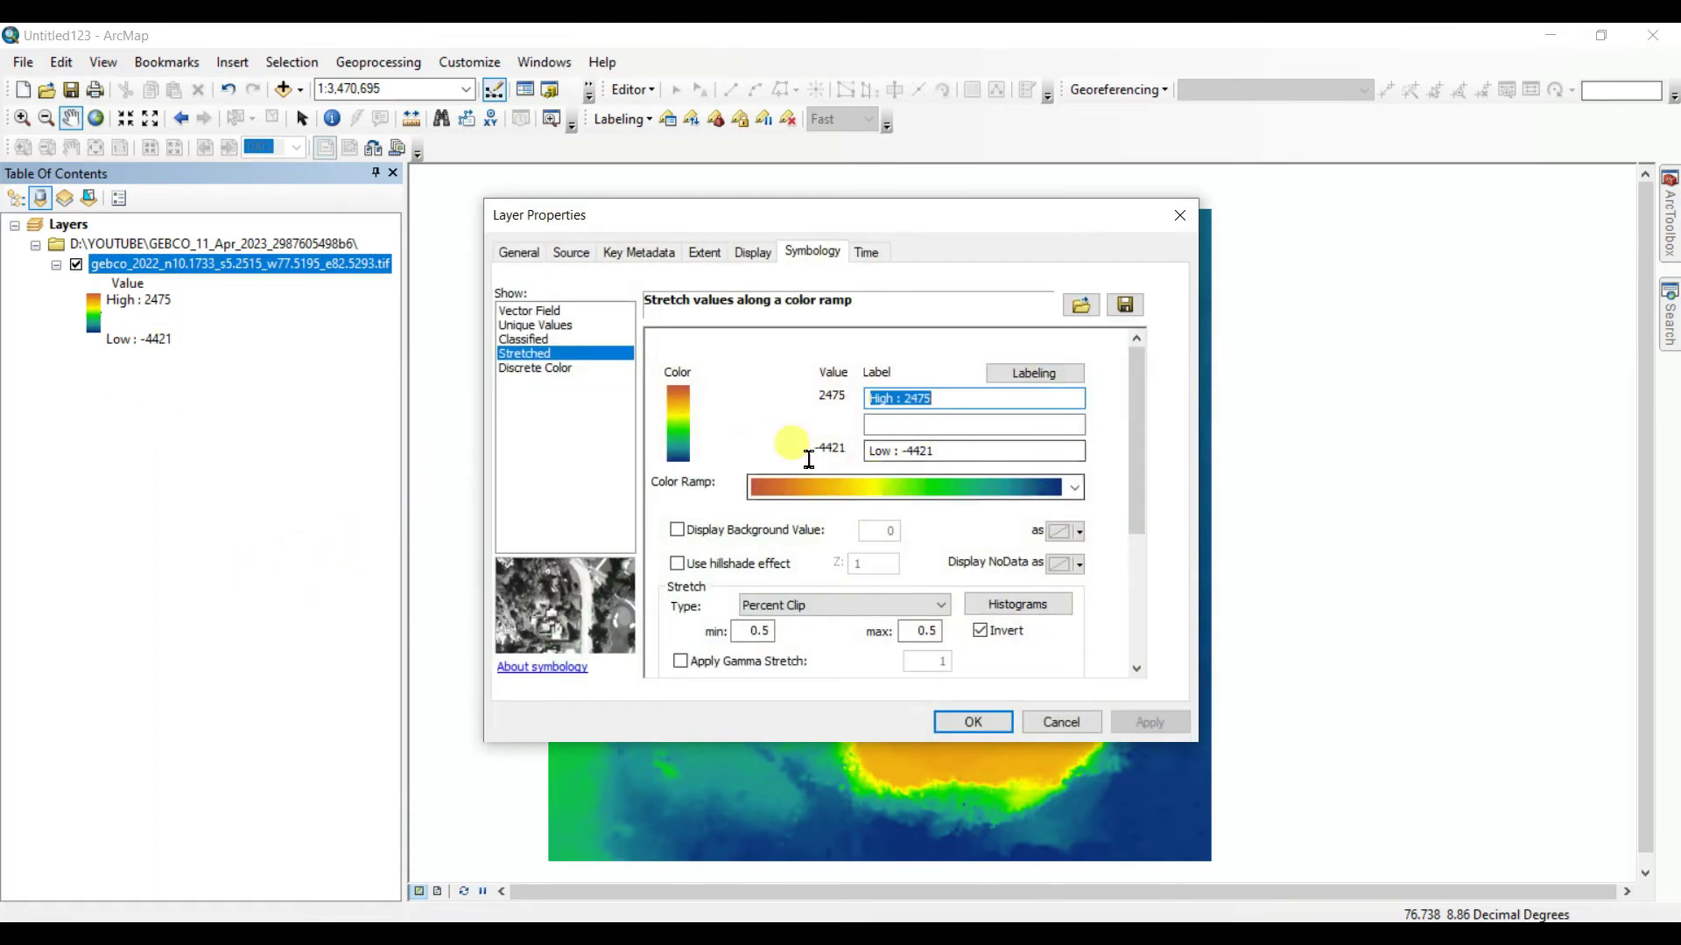
{"action": "left_click", "coordinate": [534, 326]}
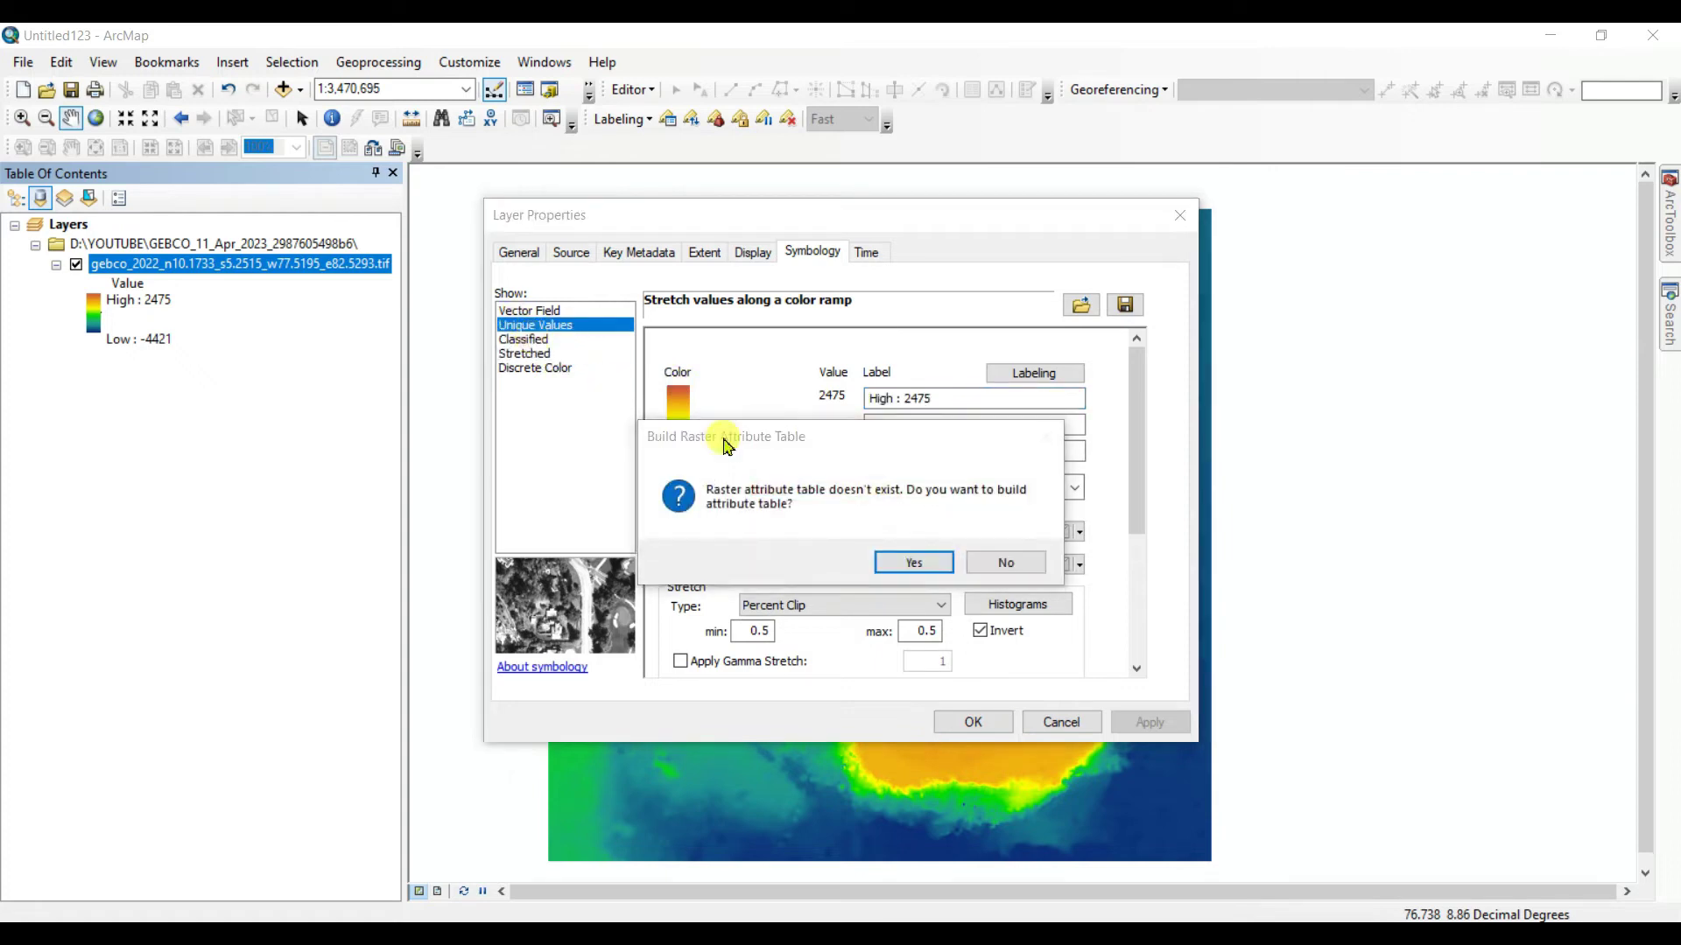
{"action": "left_click", "coordinate": [1007, 565]}
{"action": "left_click", "coordinate": [530, 339]}
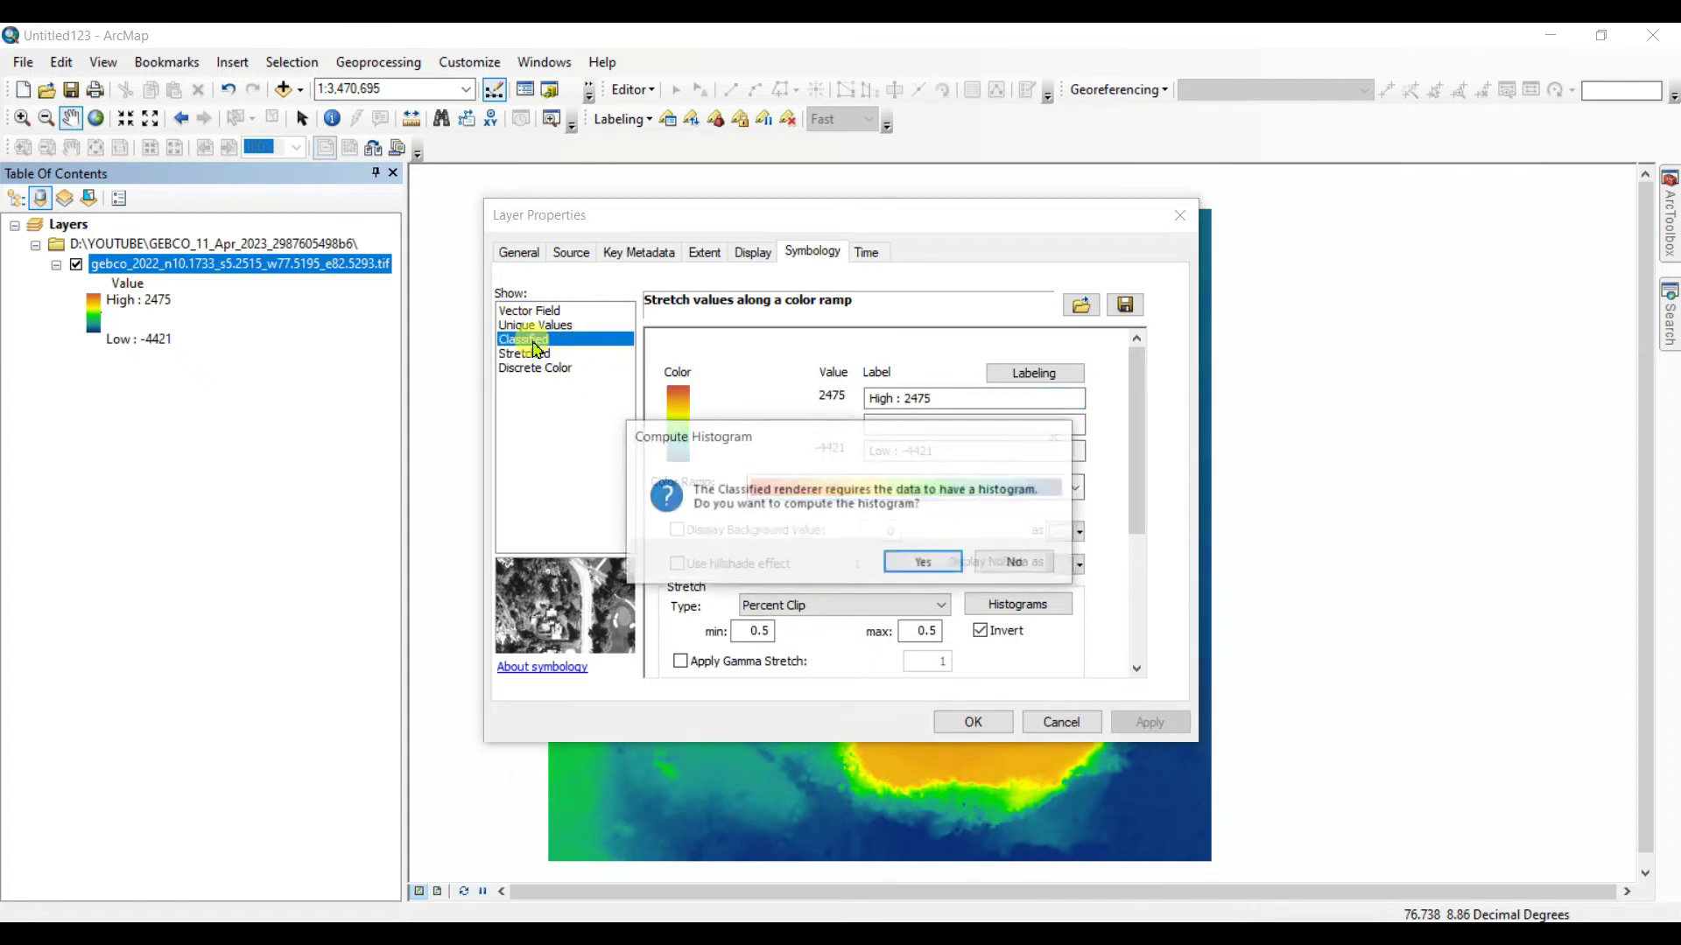
{"action": "left_click", "coordinate": [927, 561]}
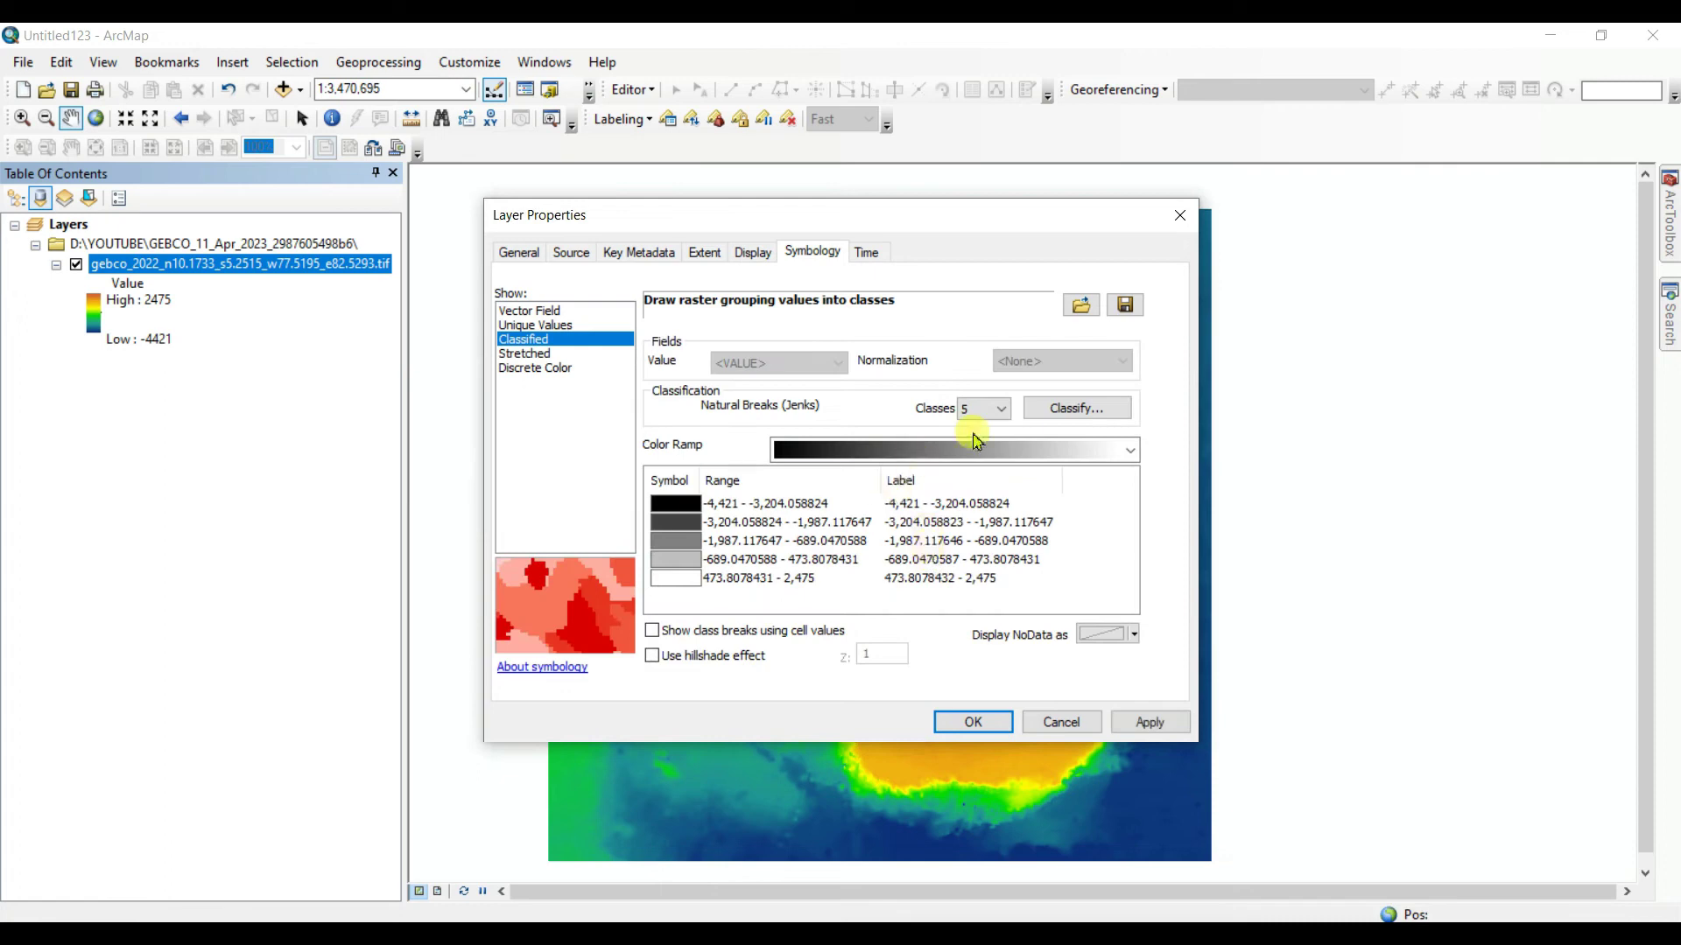
Set 7 classes with a red-yellow-green-blue colour ramp and apply it to the map.
{"action": "left_click", "coordinate": [986, 409]}
{"action": "left_click", "coordinate": [970, 486]}
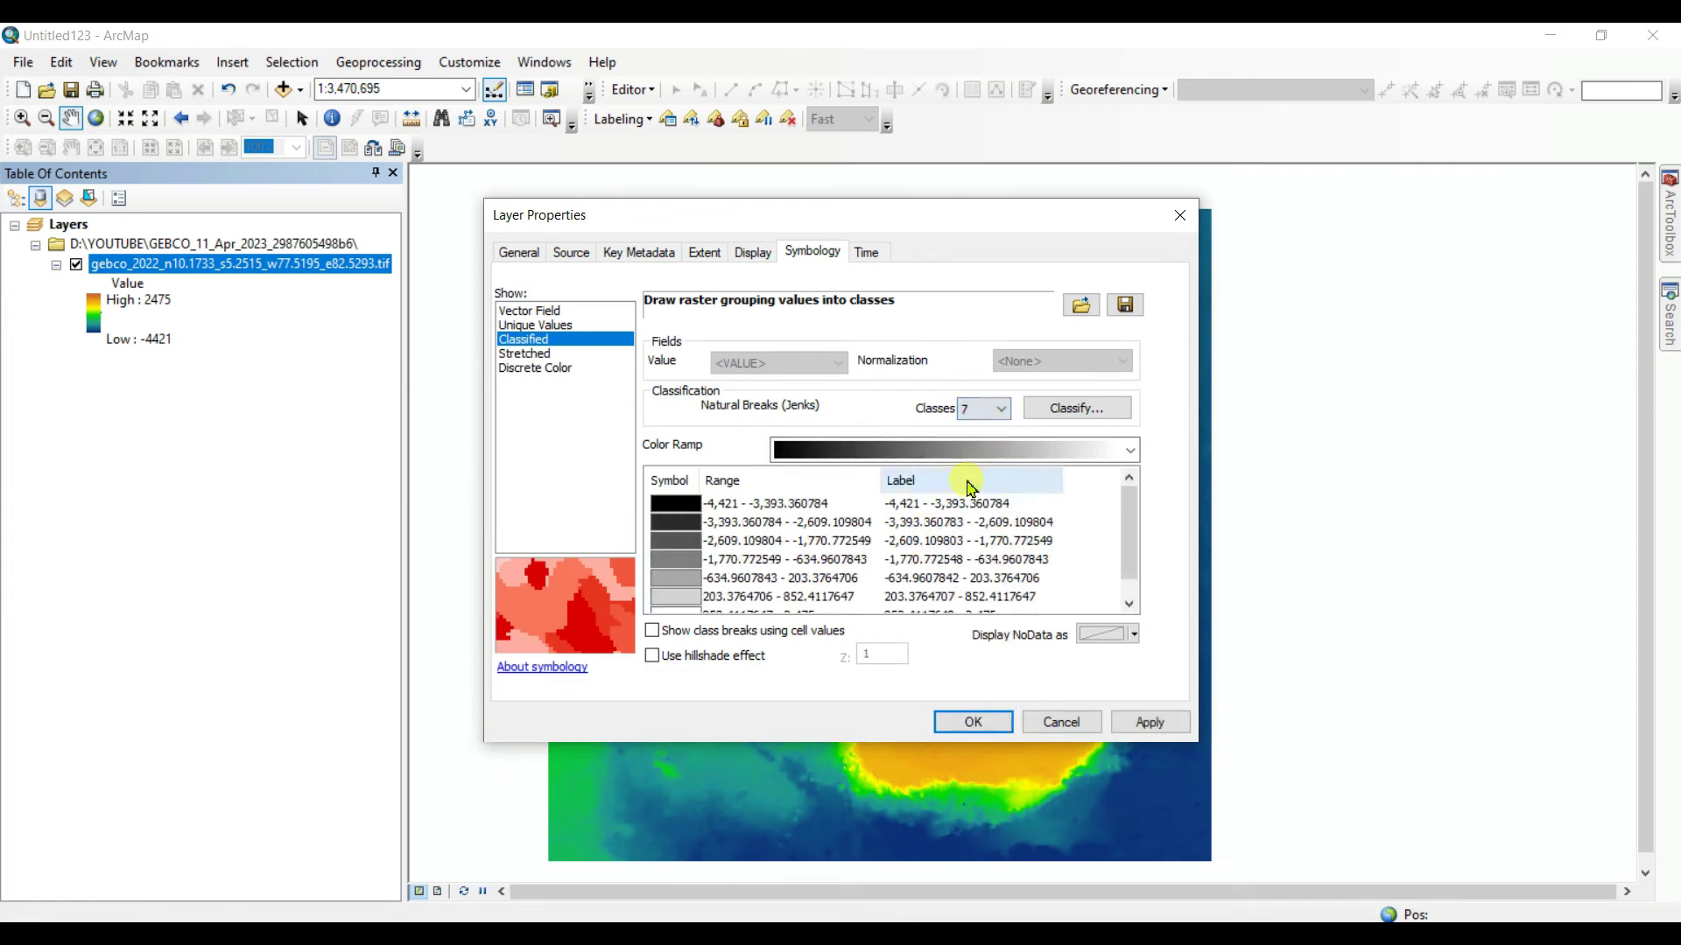
{"action": "left_click", "coordinate": [975, 450]}
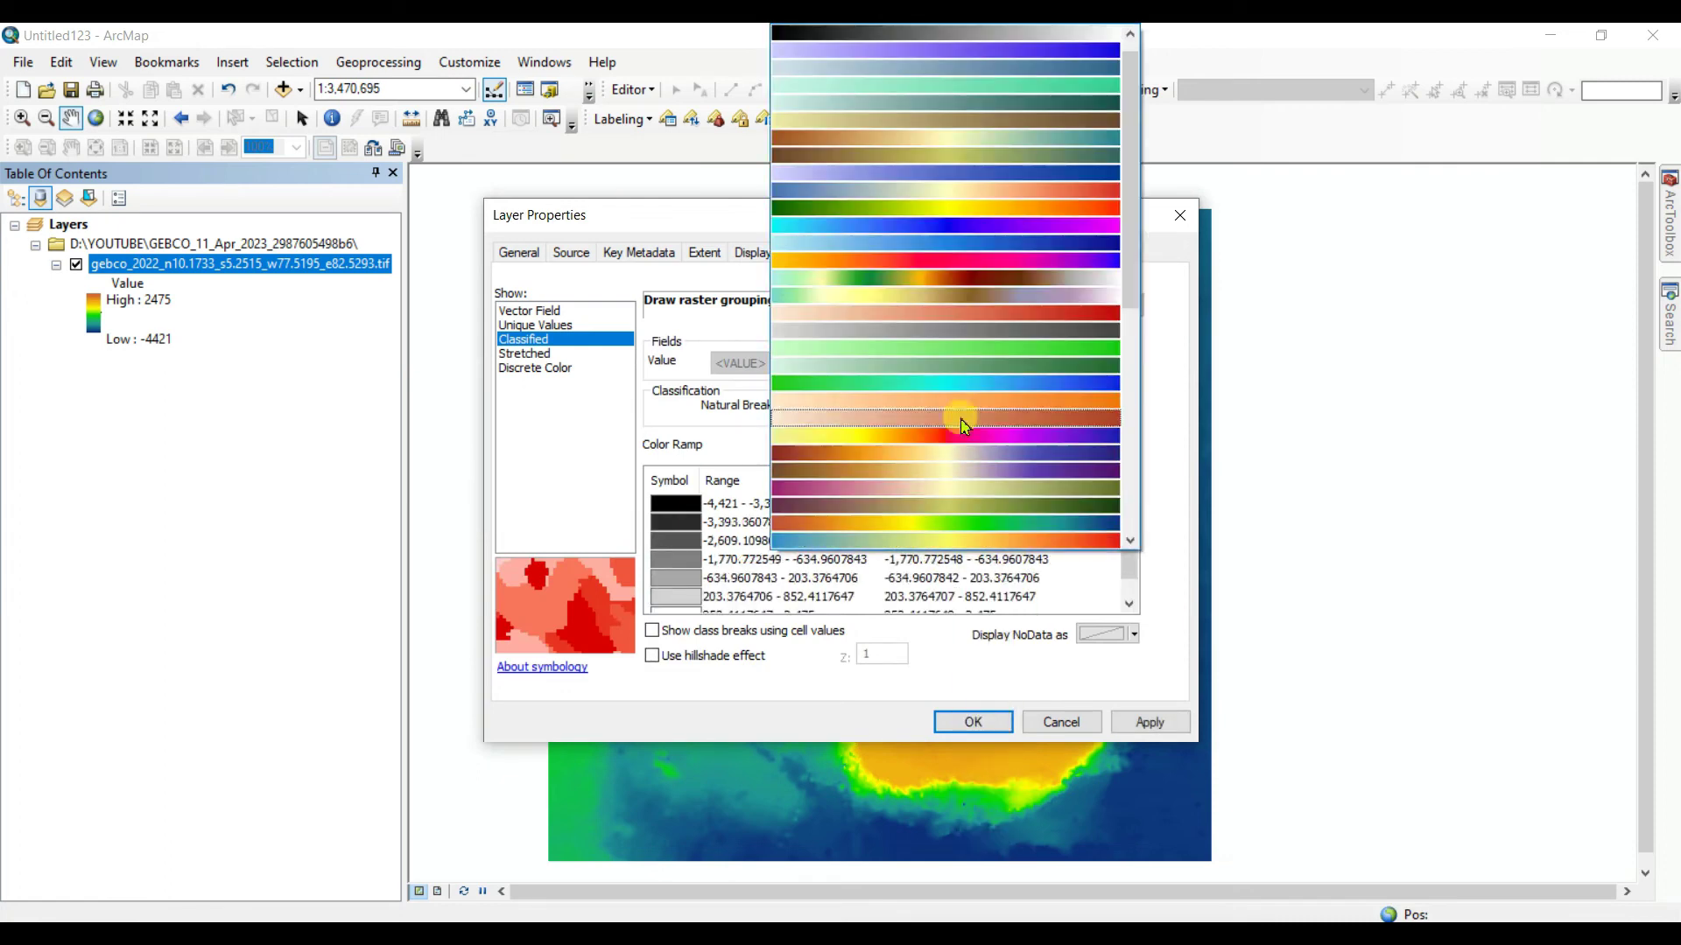
{"action": "left_click", "coordinate": [959, 262]}
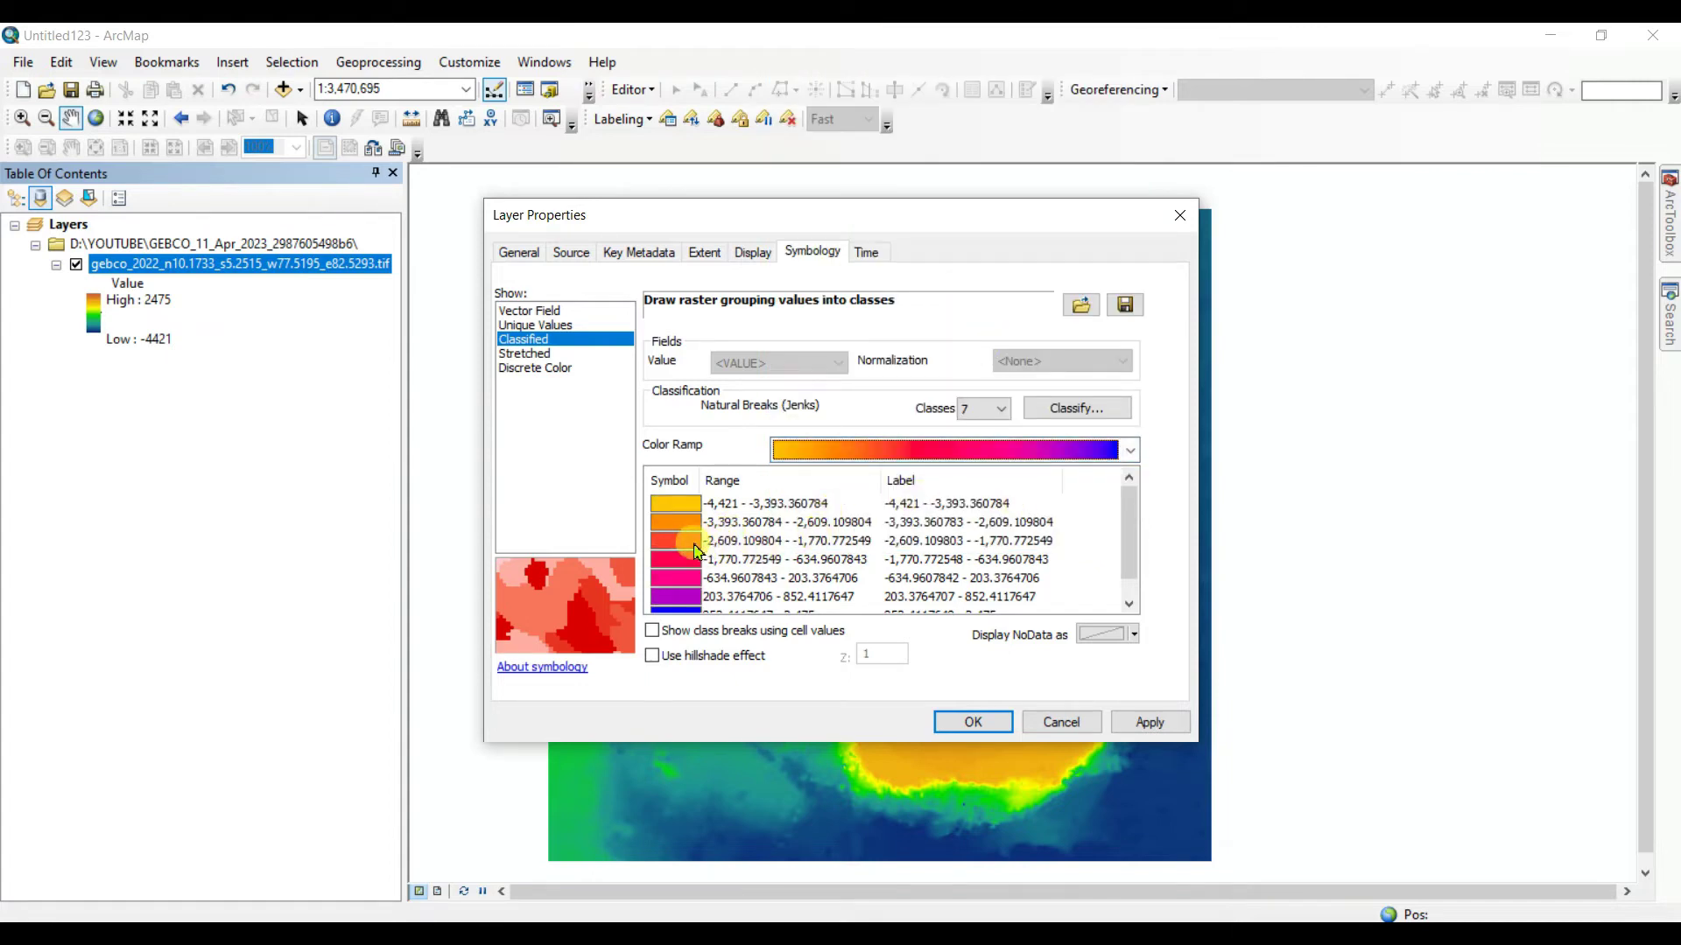
{"action": "scroll", "coordinate": [698, 550], "scroll_direction": "down", "scroll_amount": 1}
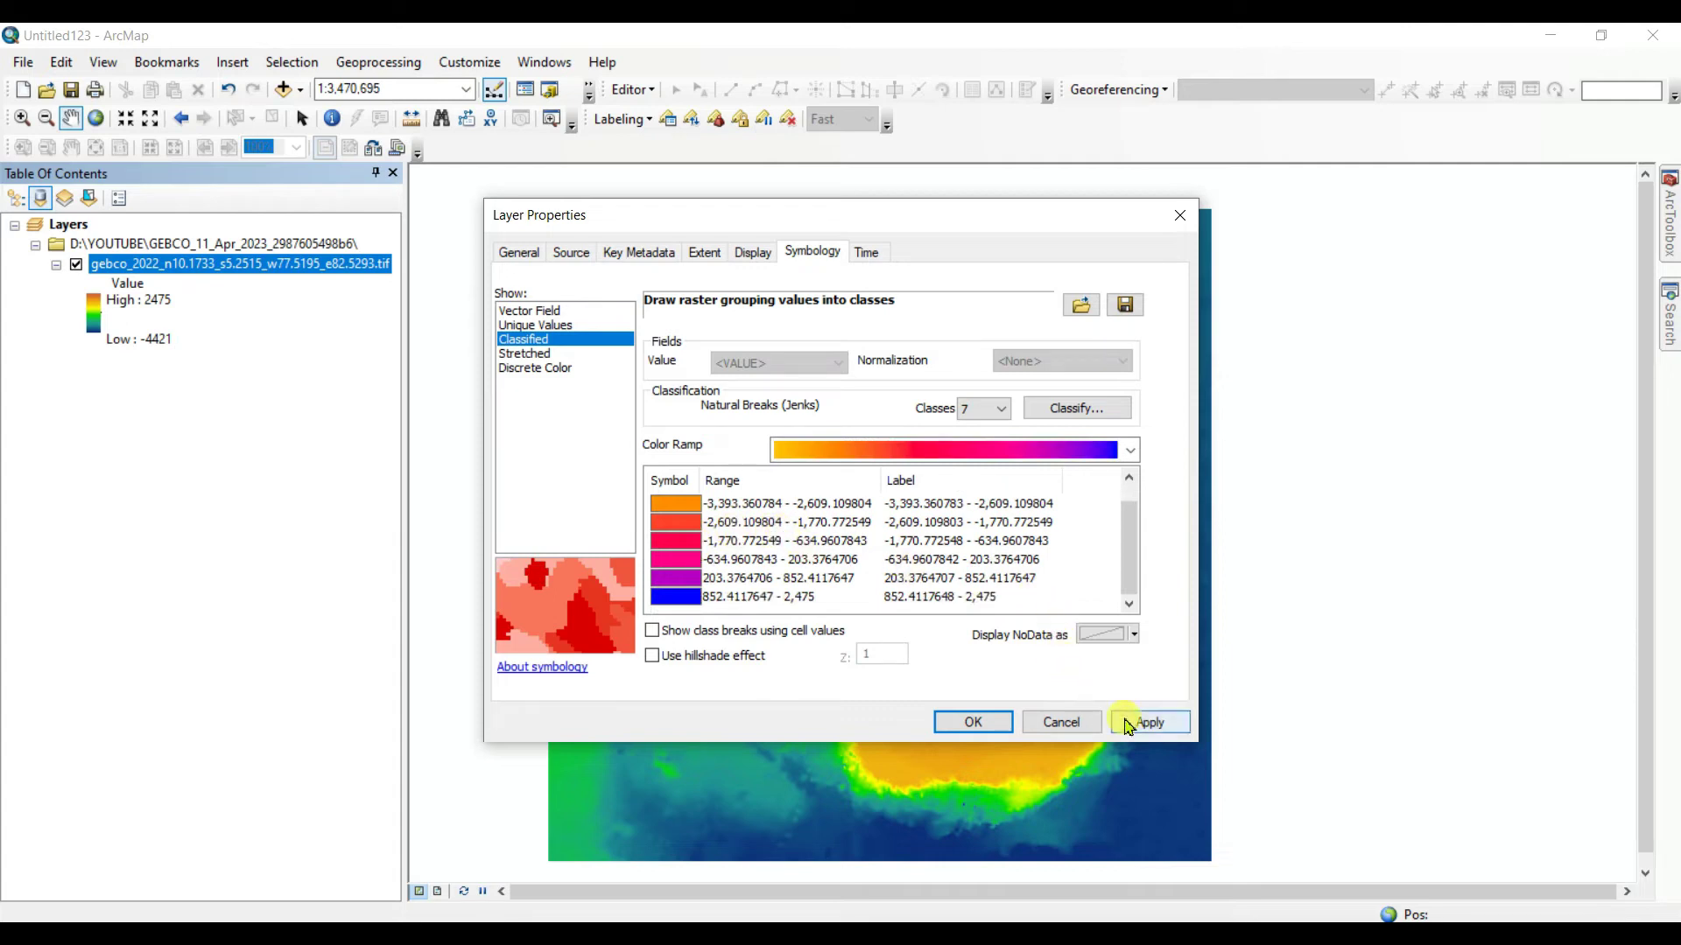
{"action": "left_click", "coordinate": [1129, 452]}
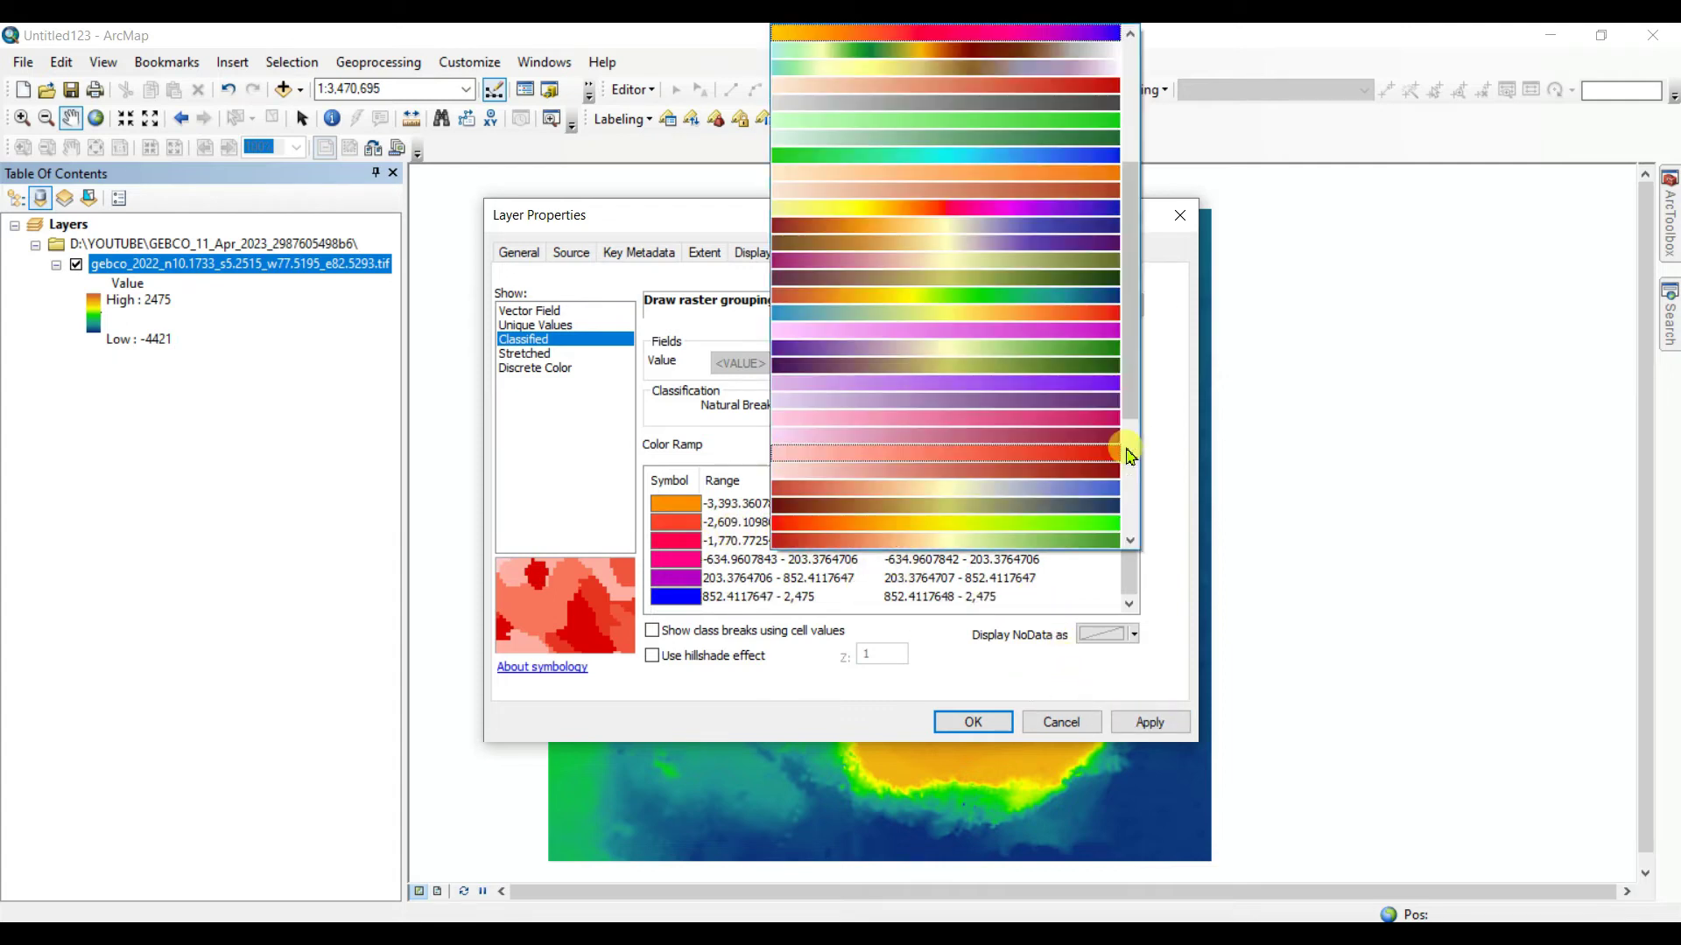
{"action": "left_click", "coordinate": [988, 303]}
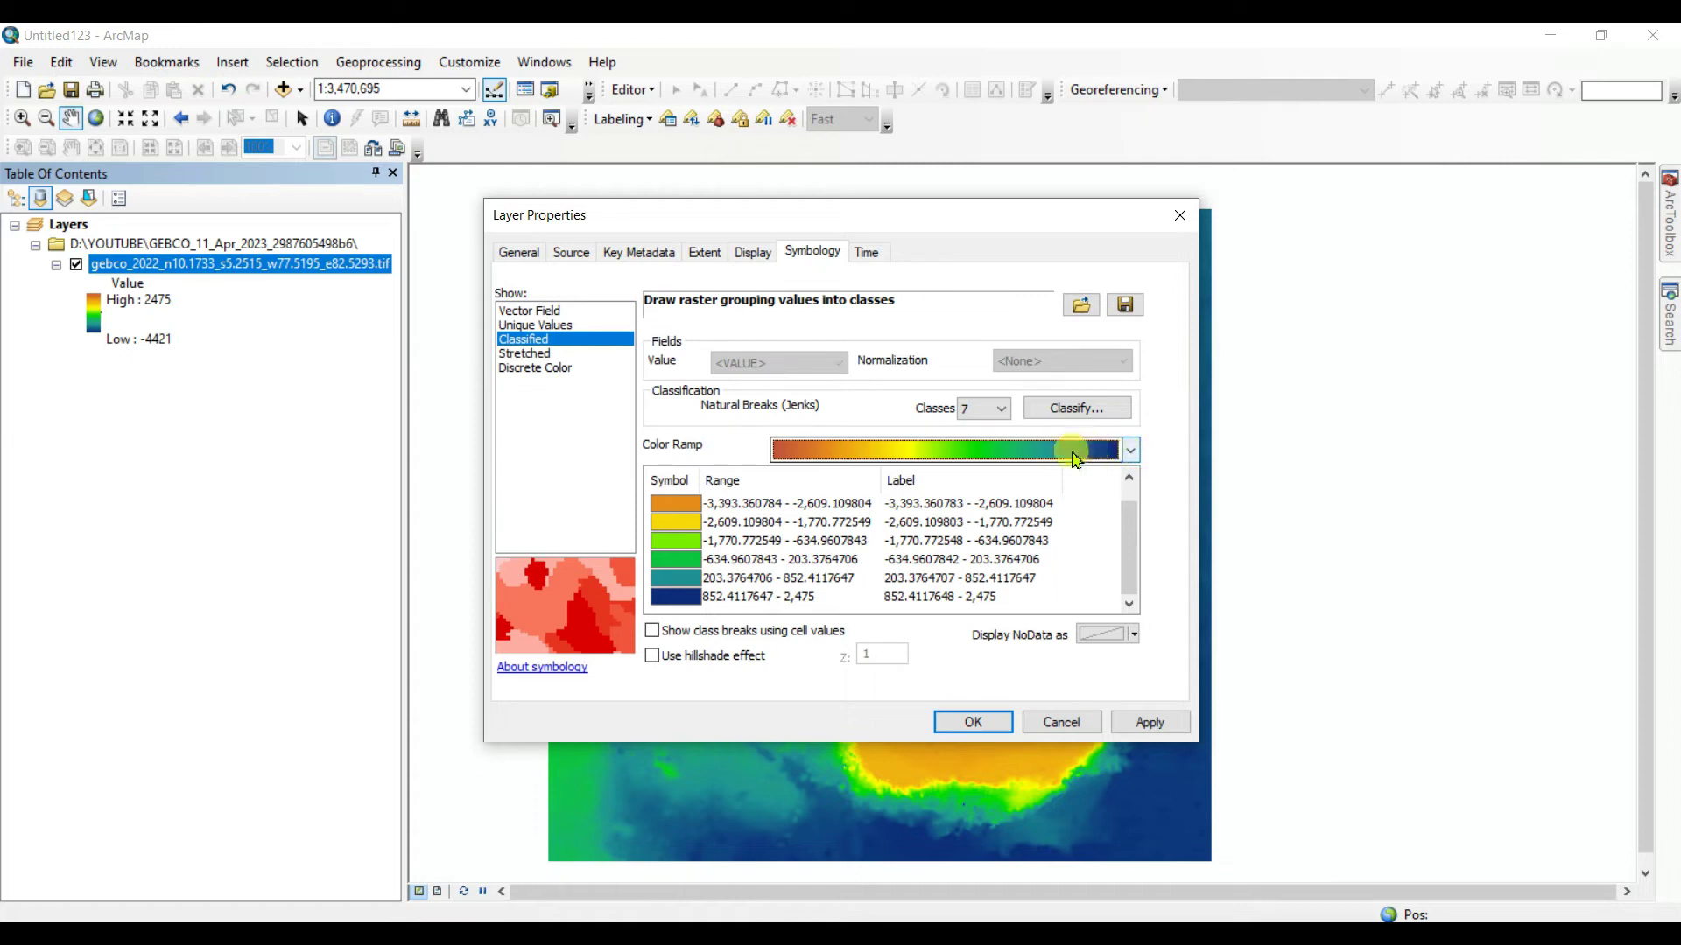
{"action": "scroll", "coordinate": [1072, 455], "scroll_direction": "down", "scroll_amount": 1}
{"action": "scroll", "coordinate": [1069, 460], "scroll_direction": "down", "scroll_amount": 2}
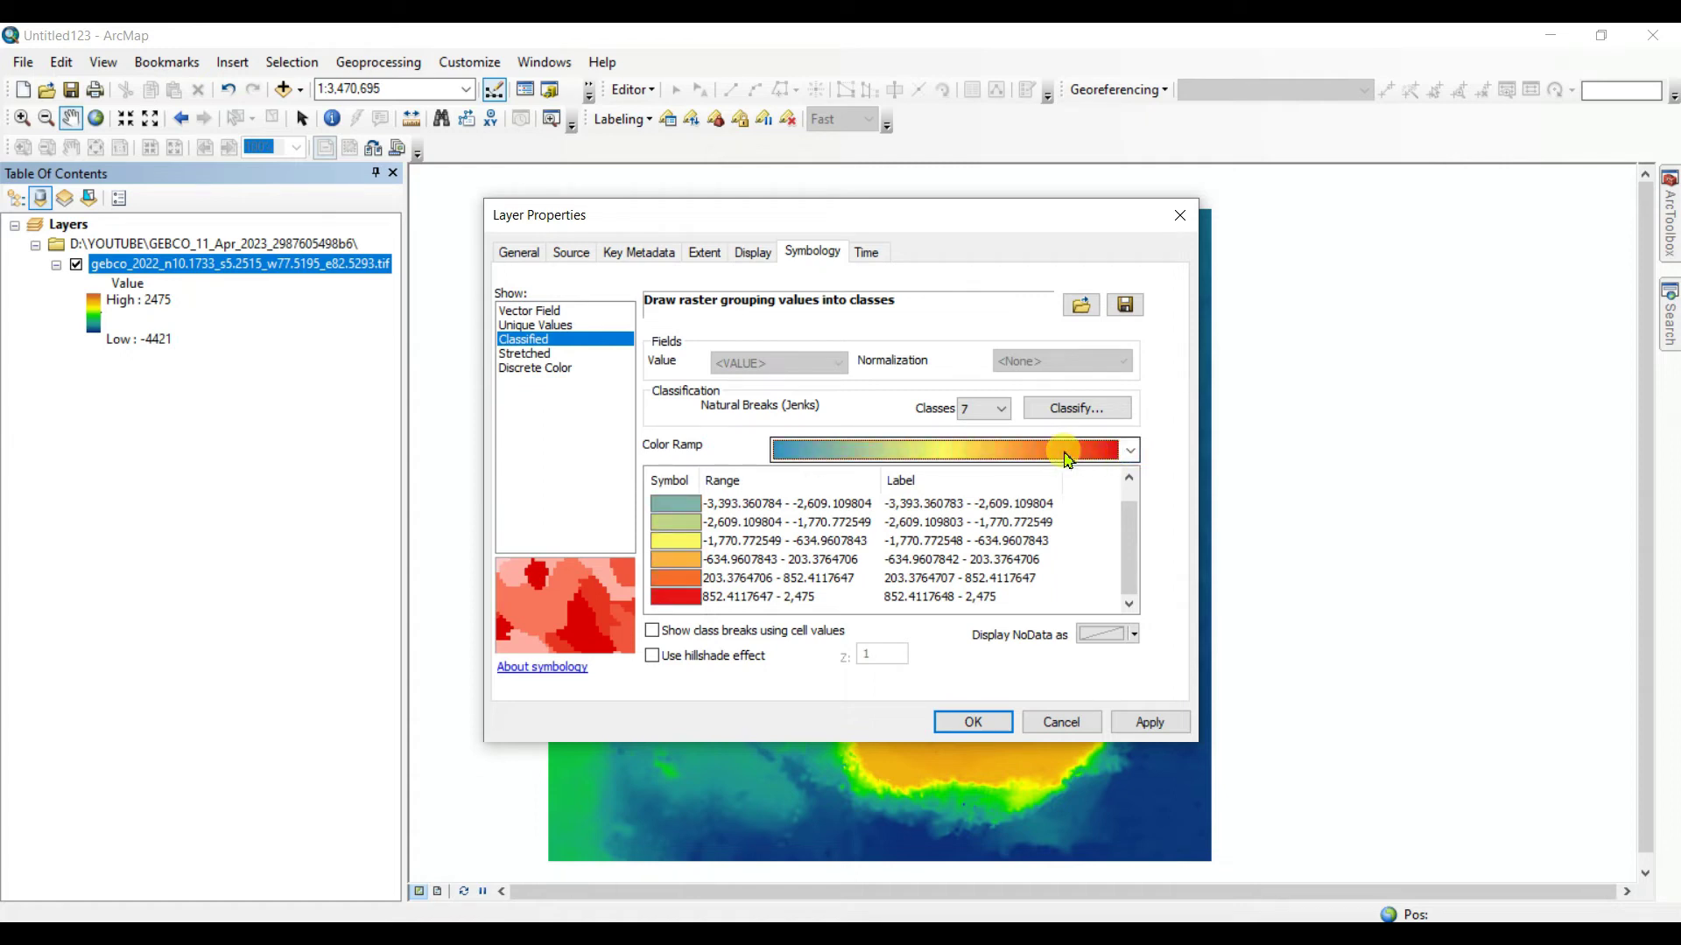
{"action": "left_click", "coordinate": [1149, 722]}
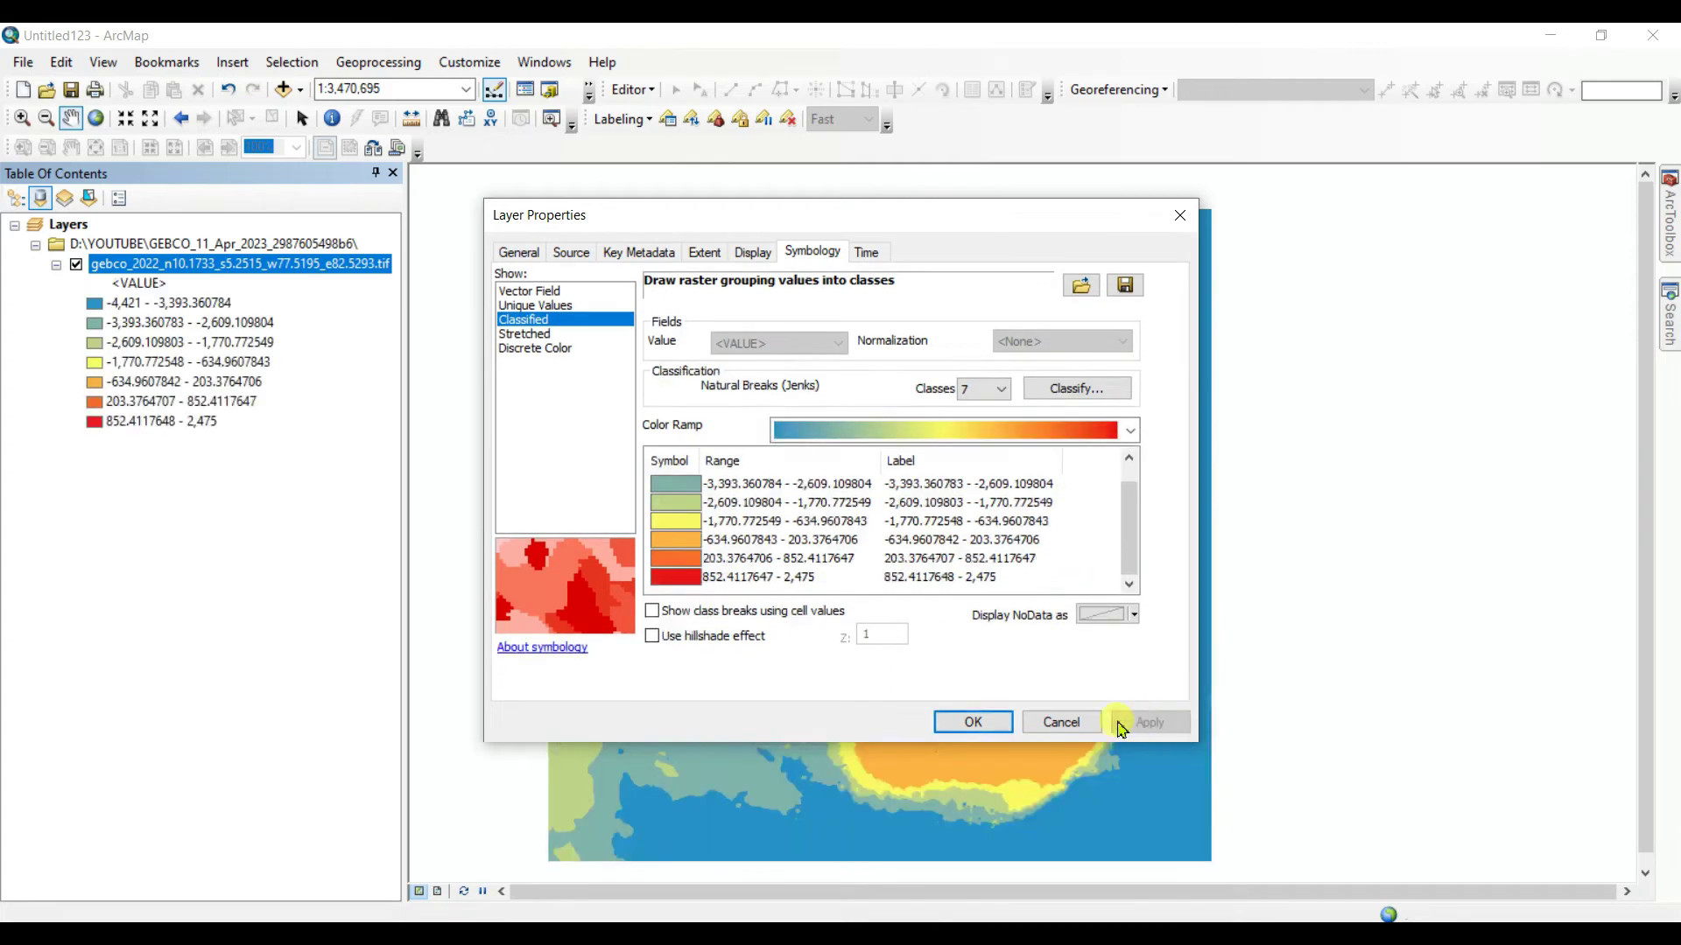
Keep the seven-class symbology and zoom the map view out.
{"action": "left_click", "coordinate": [972, 721]}
{"action": "scroll", "coordinate": [1025, 620], "scroll_direction": "down", "scroll_amount": 1}
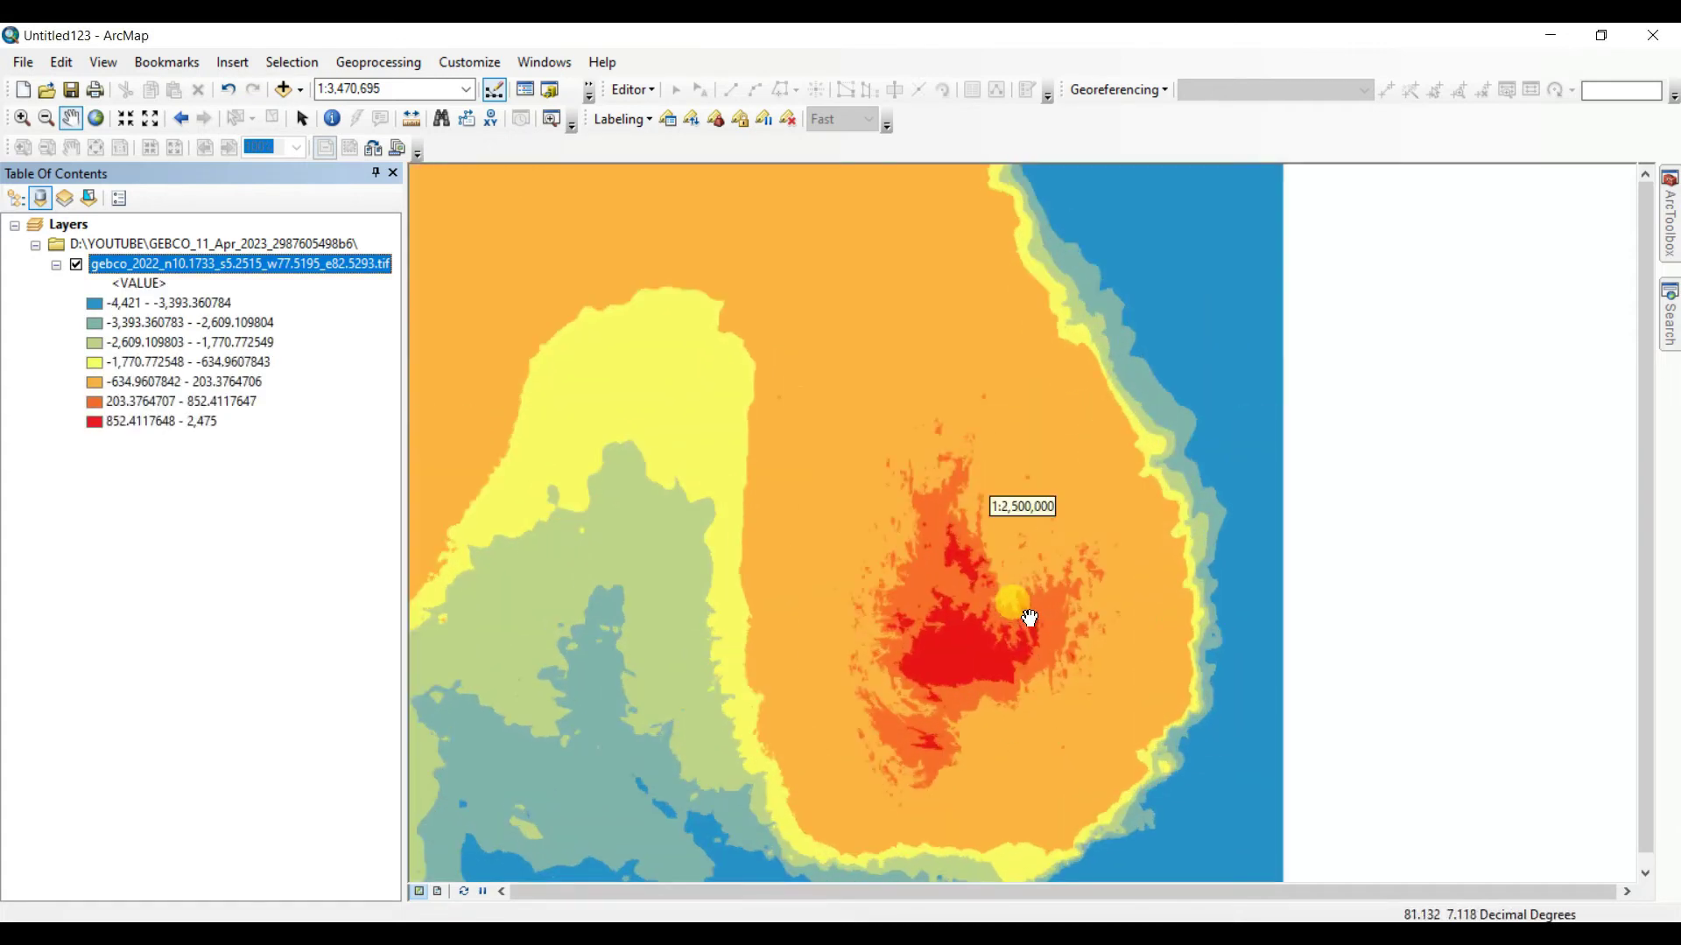
{"action": "scroll", "coordinate": [1025, 619], "scroll_direction": "up", "scroll_amount": 2}
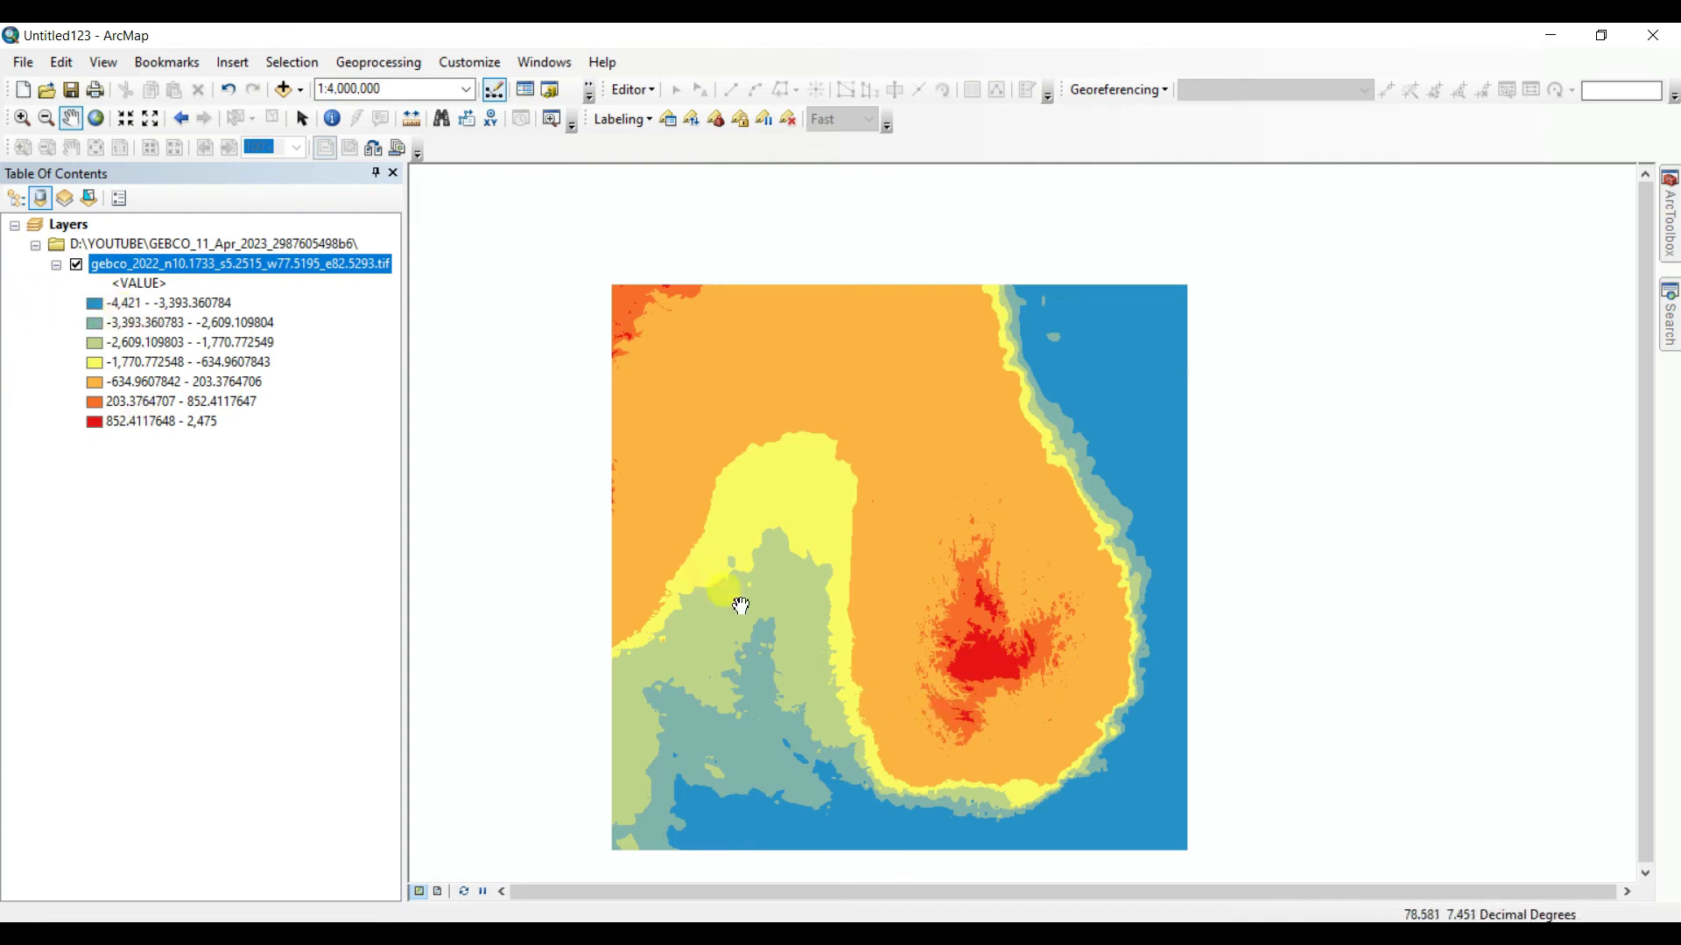
Pan the view until the raster around Sri Lanka is centred.
{"action": "left_click_drag", "start_coordinate": [743, 604], "coordinate": [911, 593]}
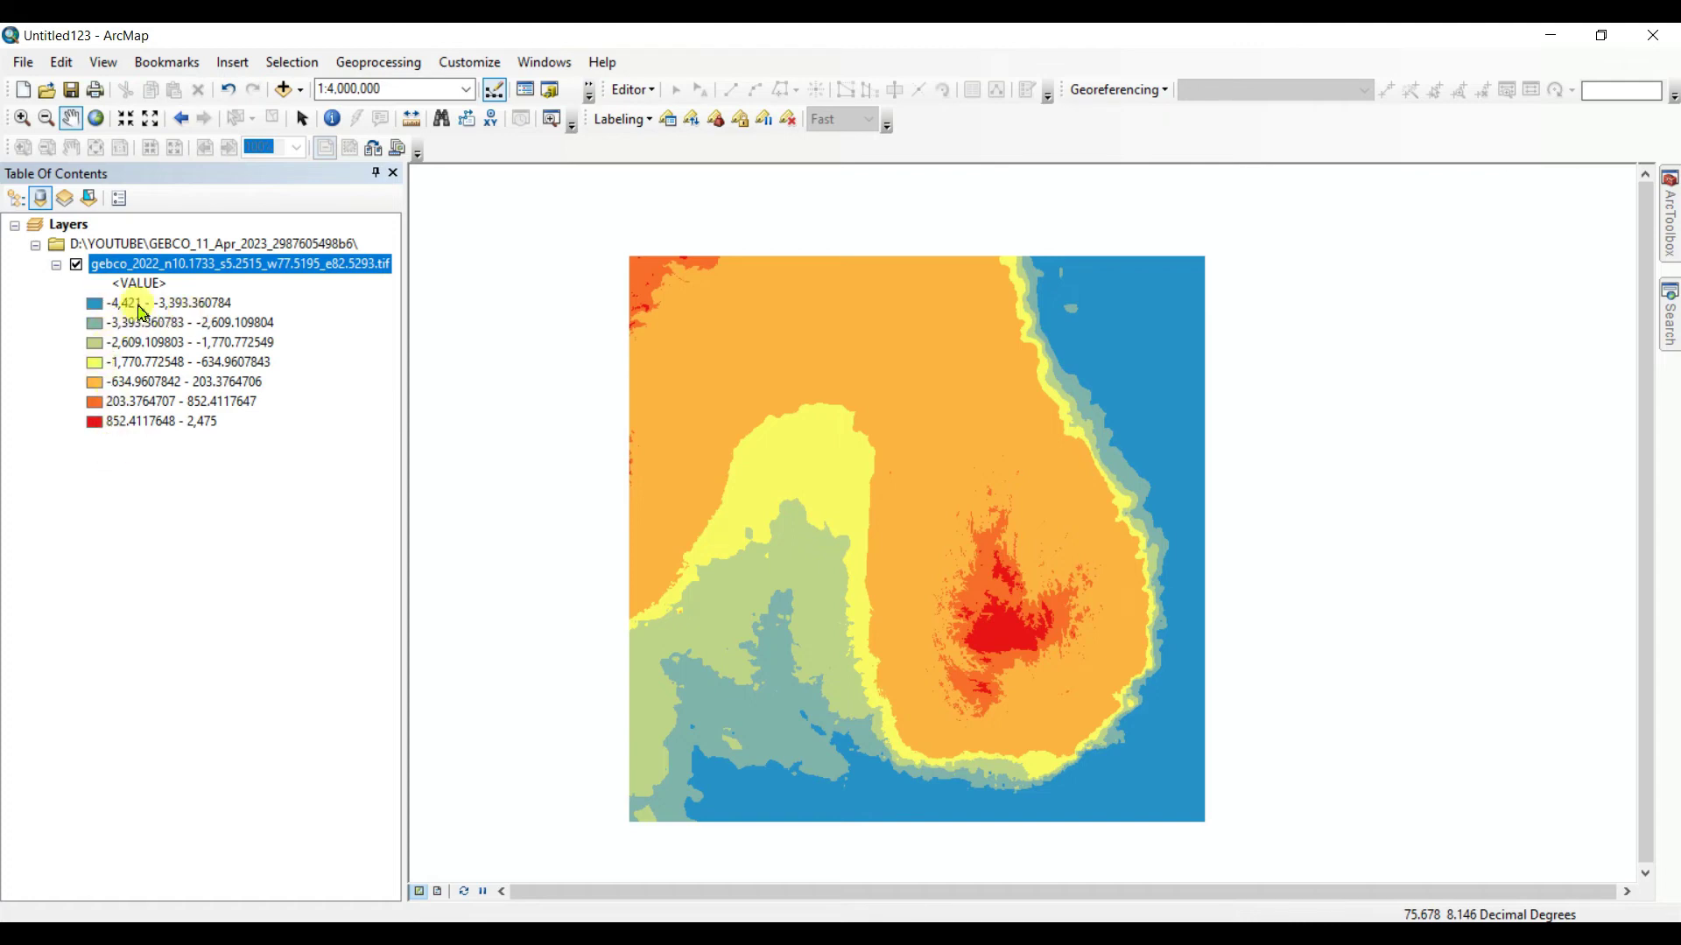
{"action": "left_click_drag", "start_coordinate": [799, 459], "coordinate": [905, 424]}
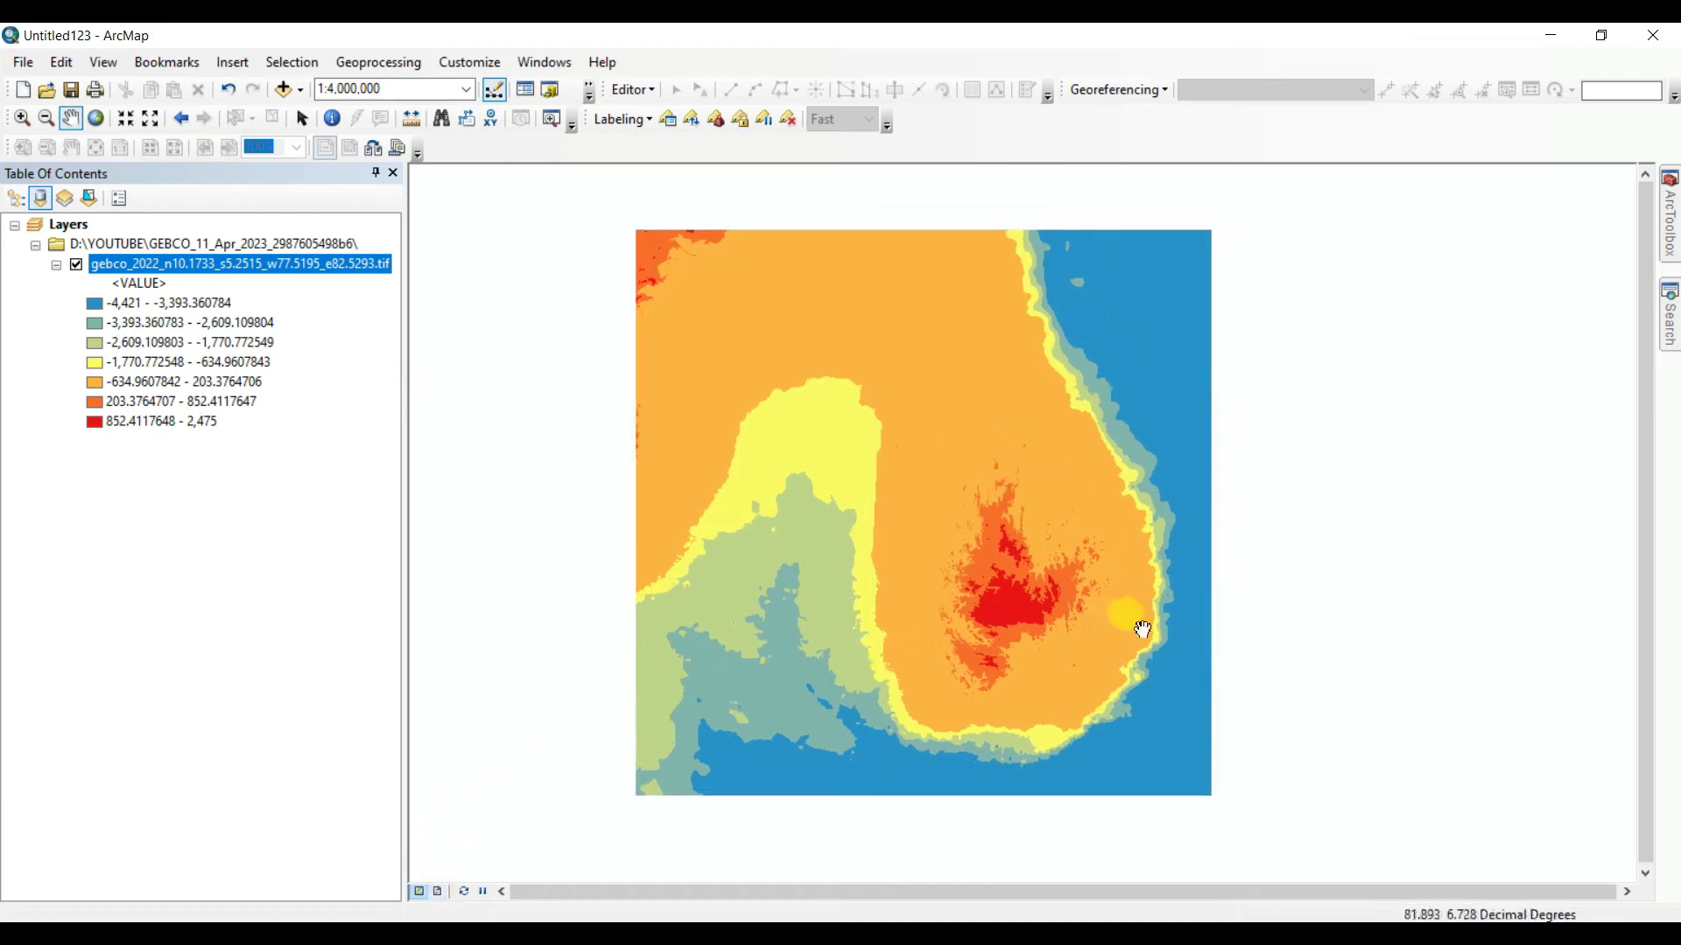
{"action": "left_click_drag", "start_coordinate": [1141, 627], "coordinate": [1039, 619]}
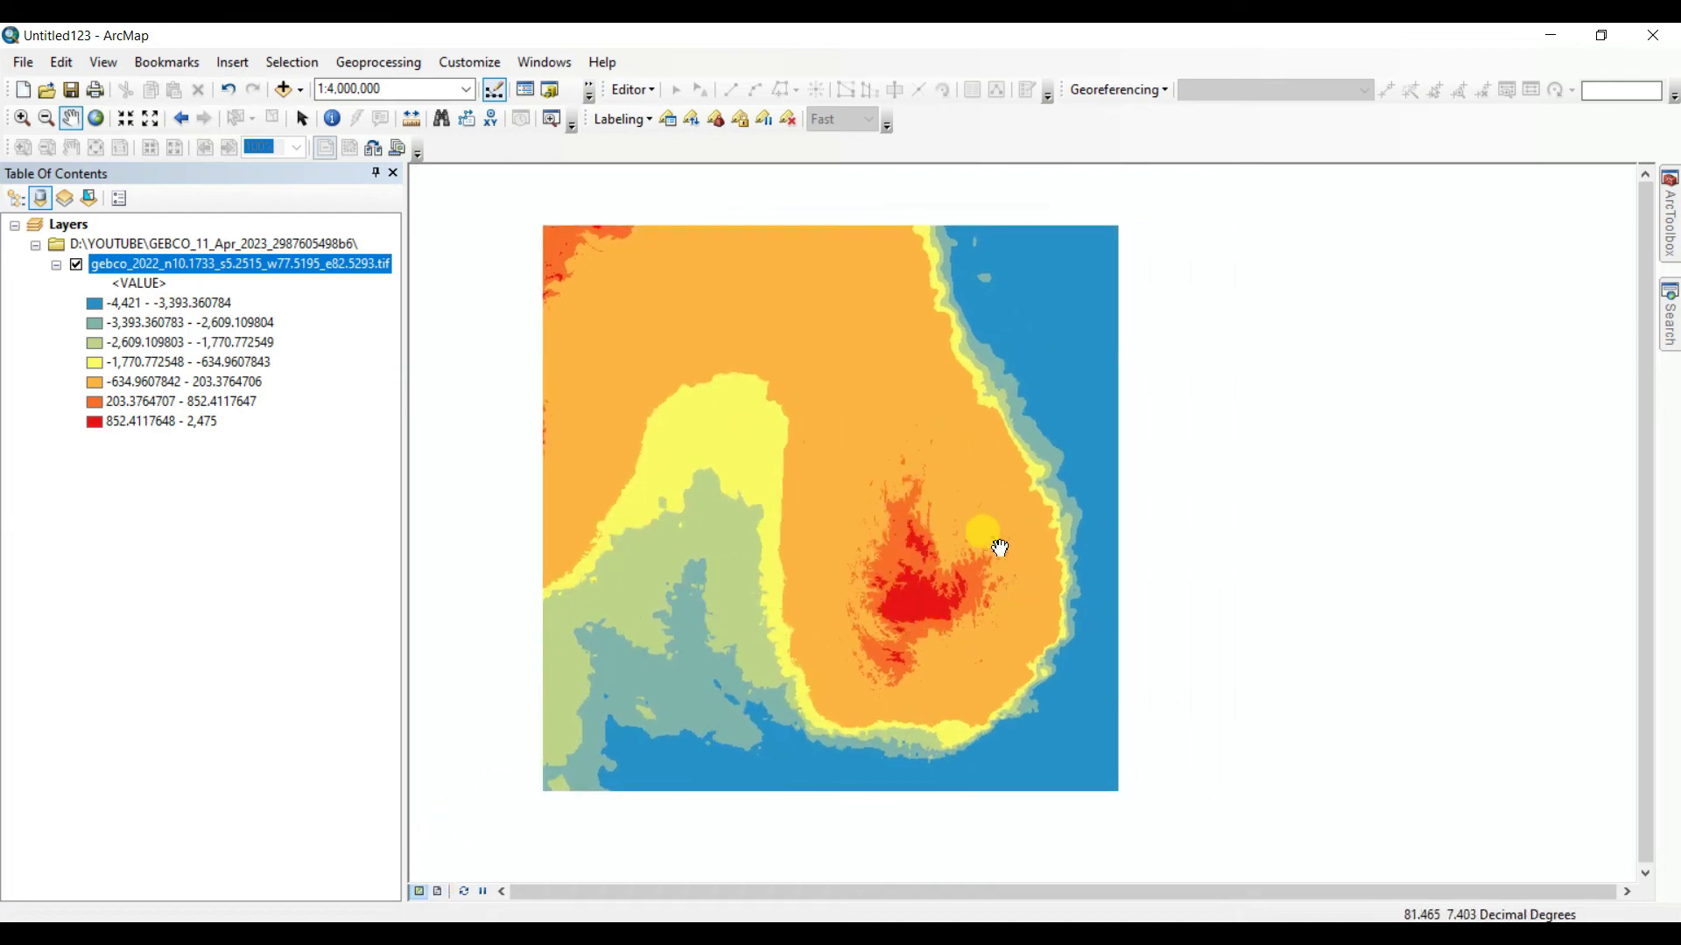
{"action": "left_click_drag", "start_coordinate": [938, 642], "coordinate": [908, 589]}
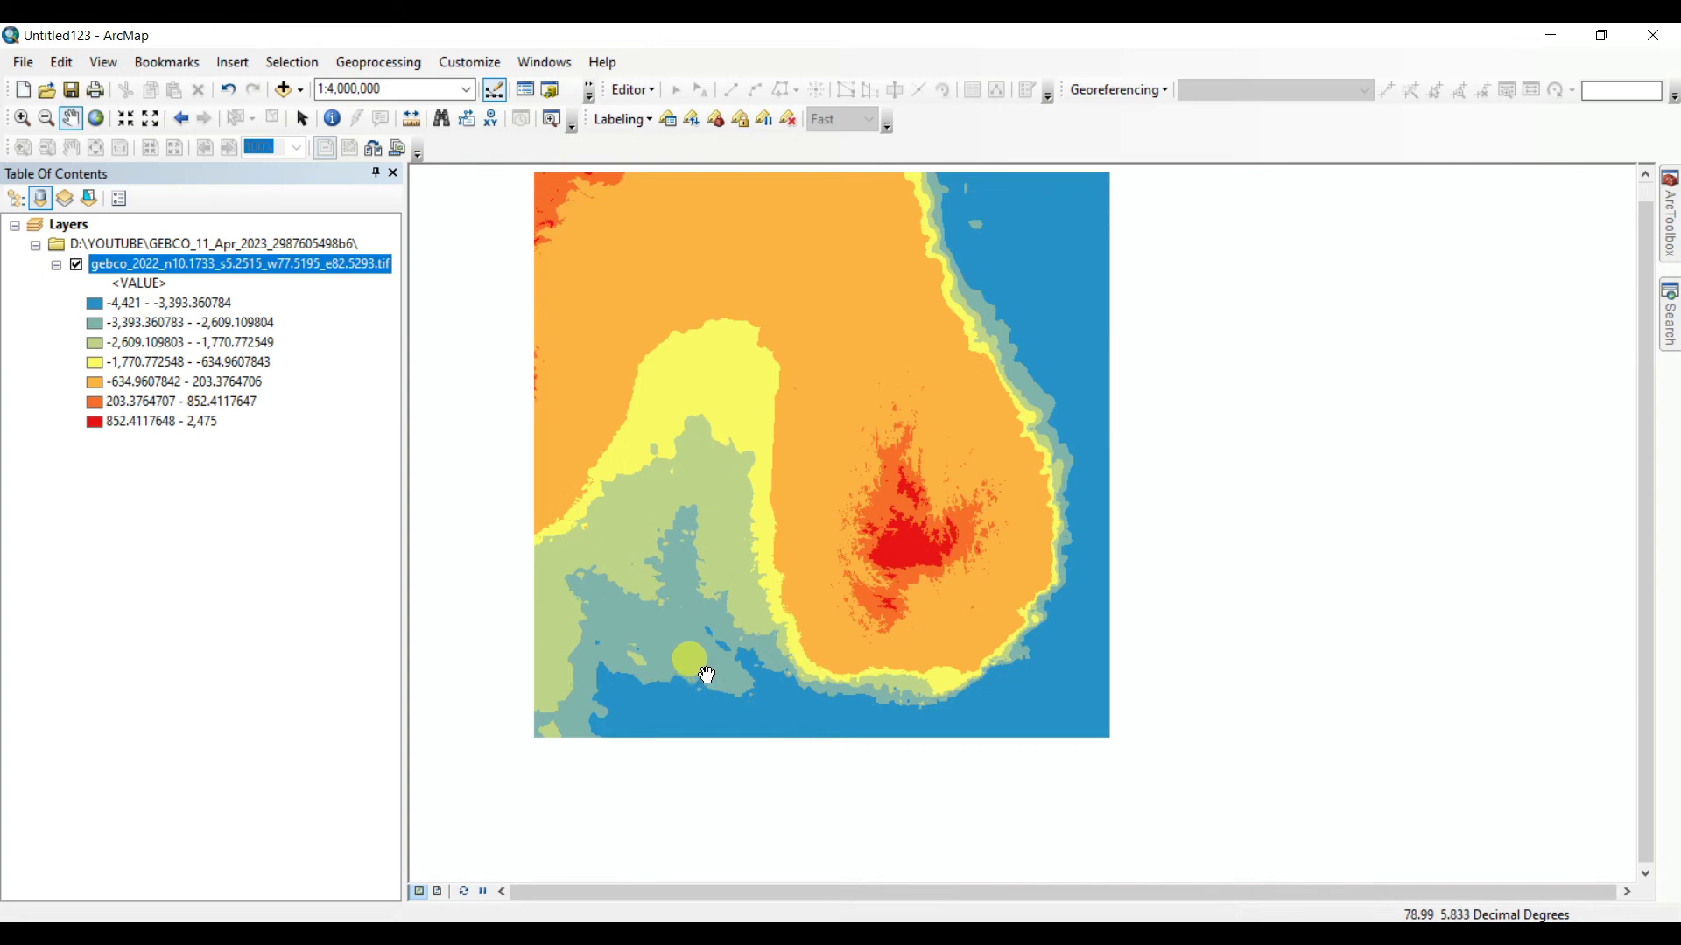
{"action": "left_click_drag", "start_coordinate": [811, 581], "coordinate": [817, 638]}
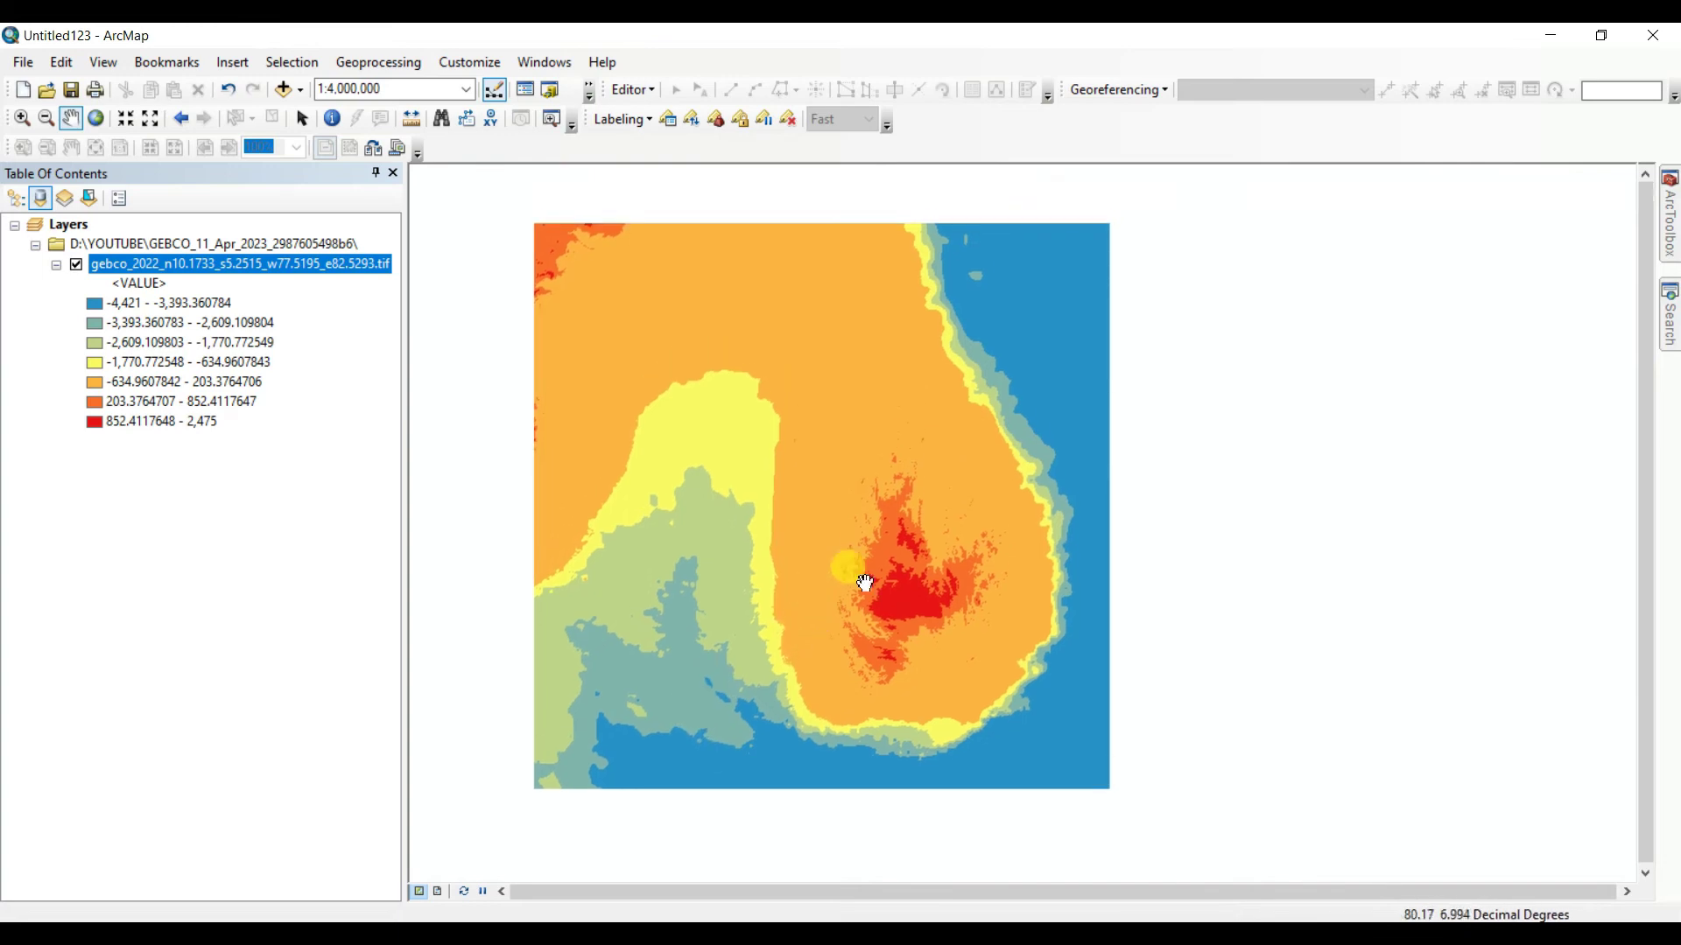
{"action": "left_click_drag", "start_coordinate": [863, 582], "coordinate": [911, 593]}
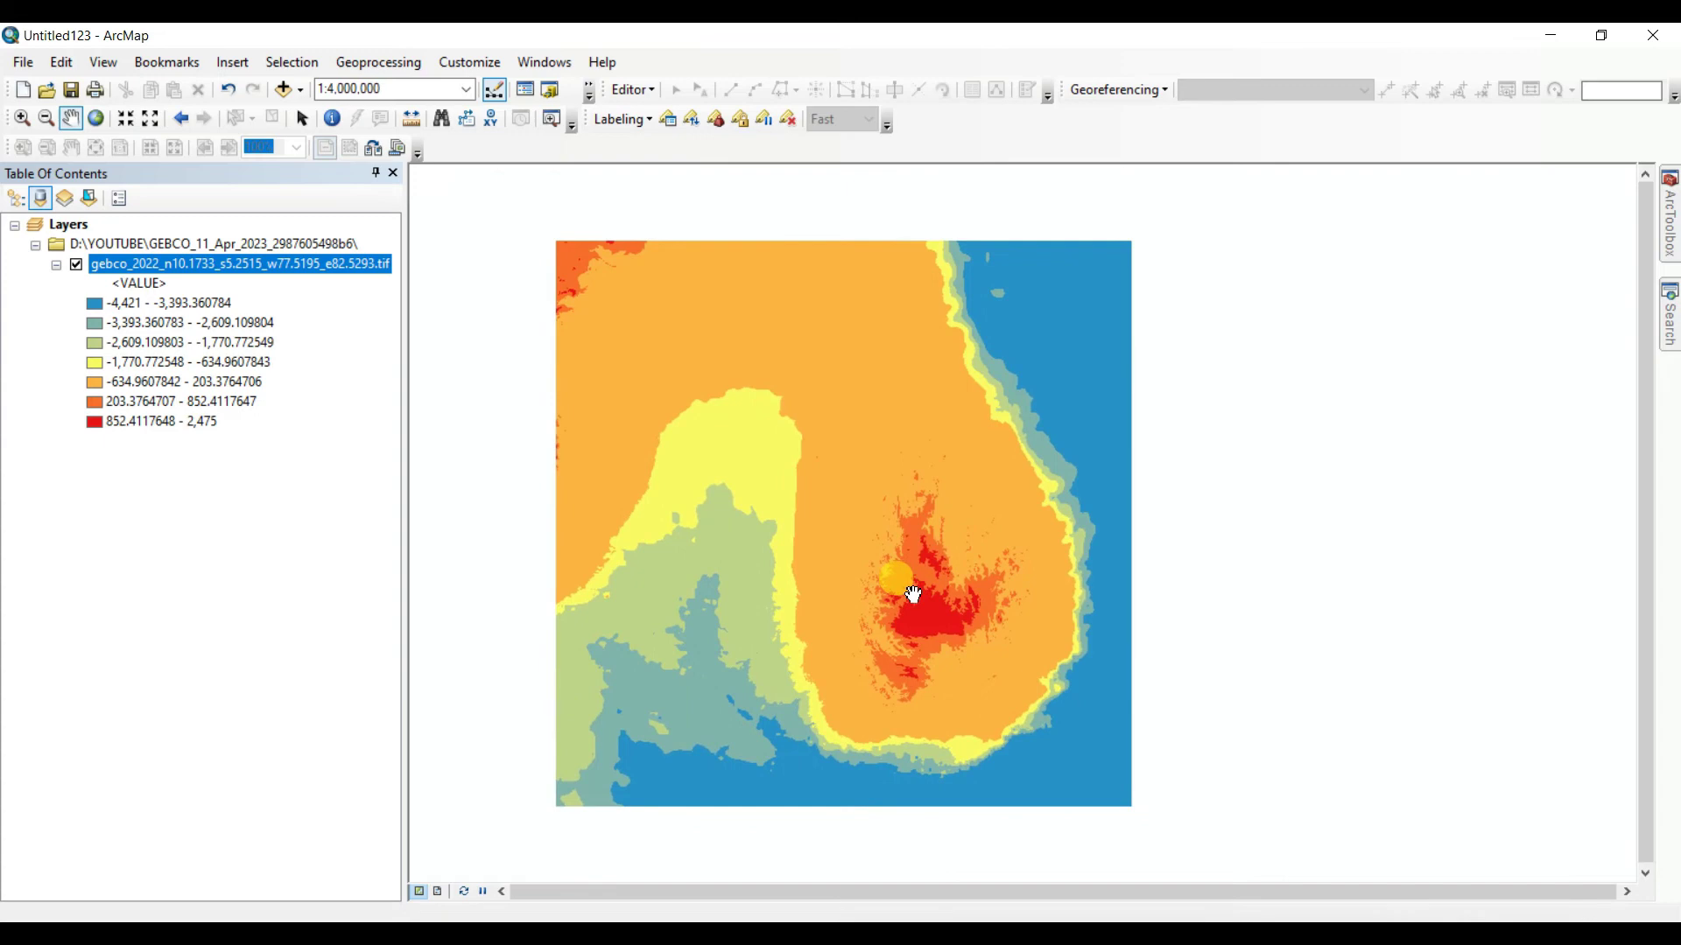
Switch to Layout View and add the title 'bathymetry' at the top of the page.
{"action": "left_click", "coordinate": [439, 893]}
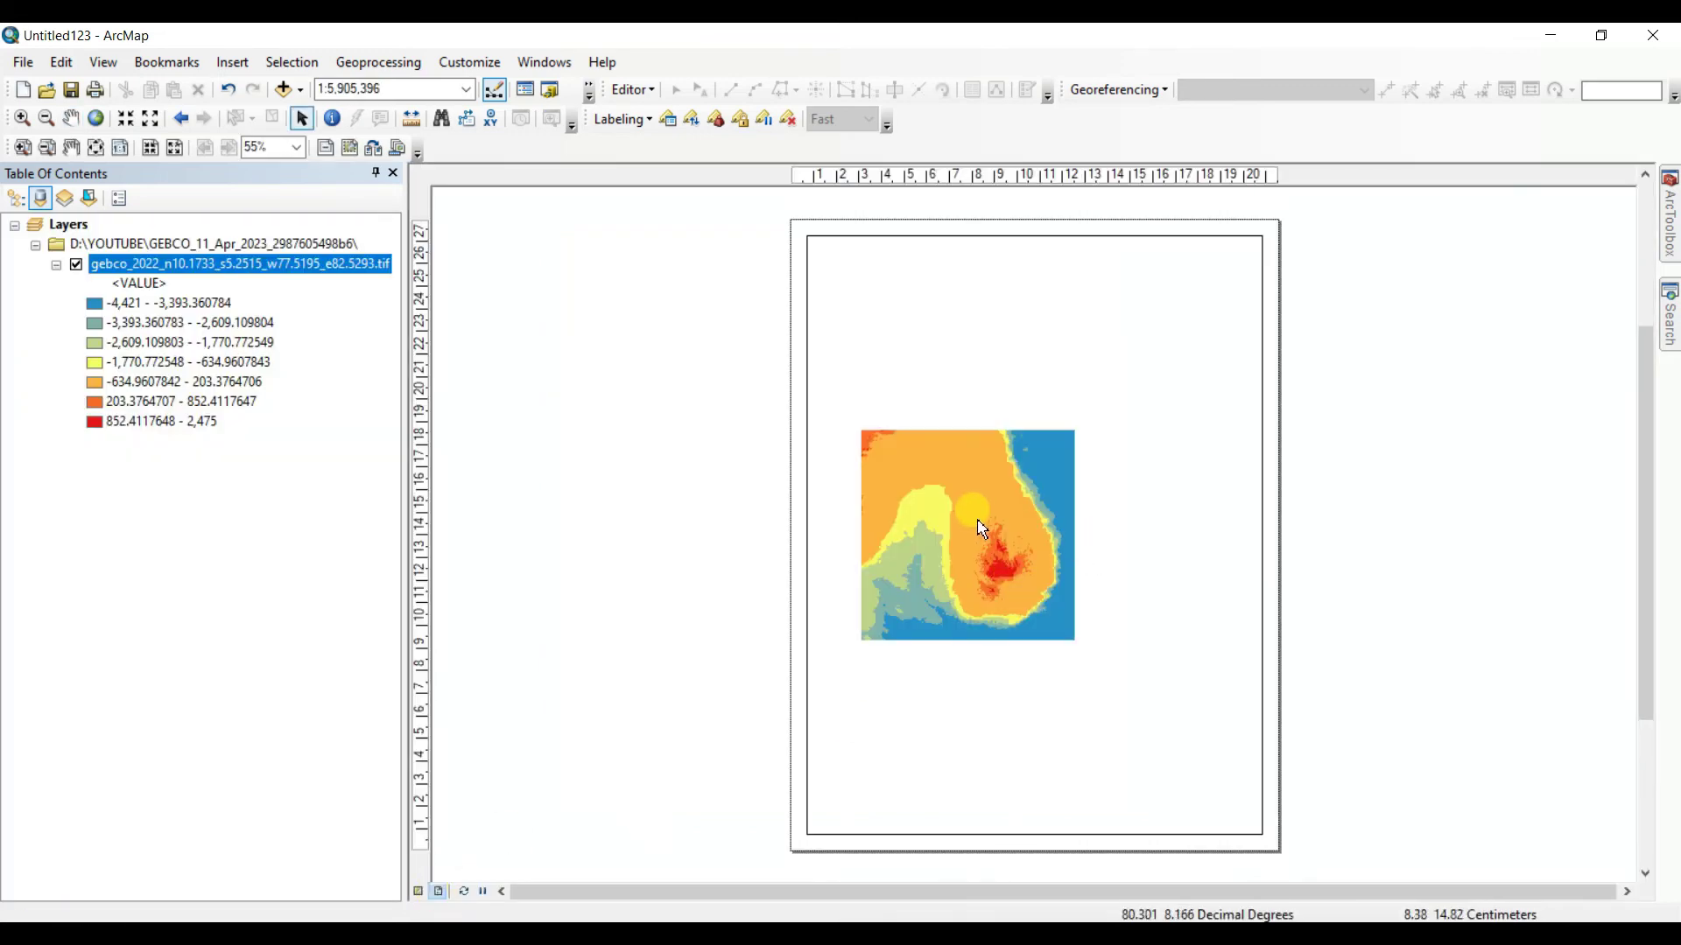
{"action": "left_click", "coordinate": [104, 62]}
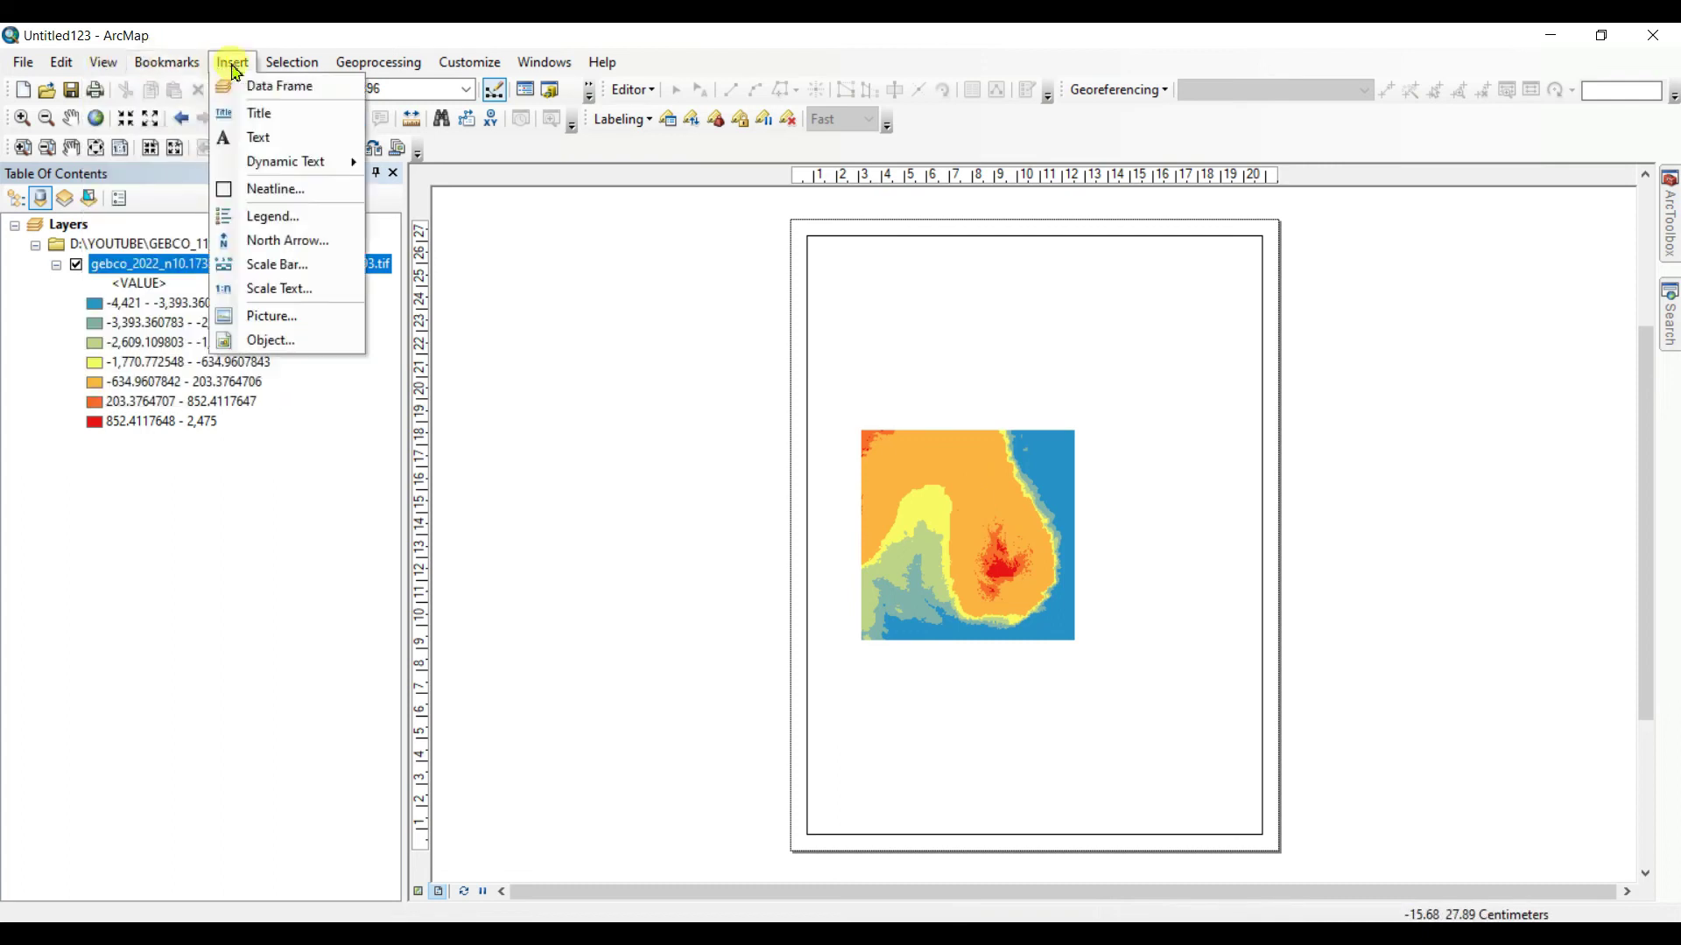
{"action": "left_click", "coordinate": [232, 62]}
{"action": "left_click", "coordinate": [232, 62]}
{"action": "left_click", "coordinate": [261, 112]}
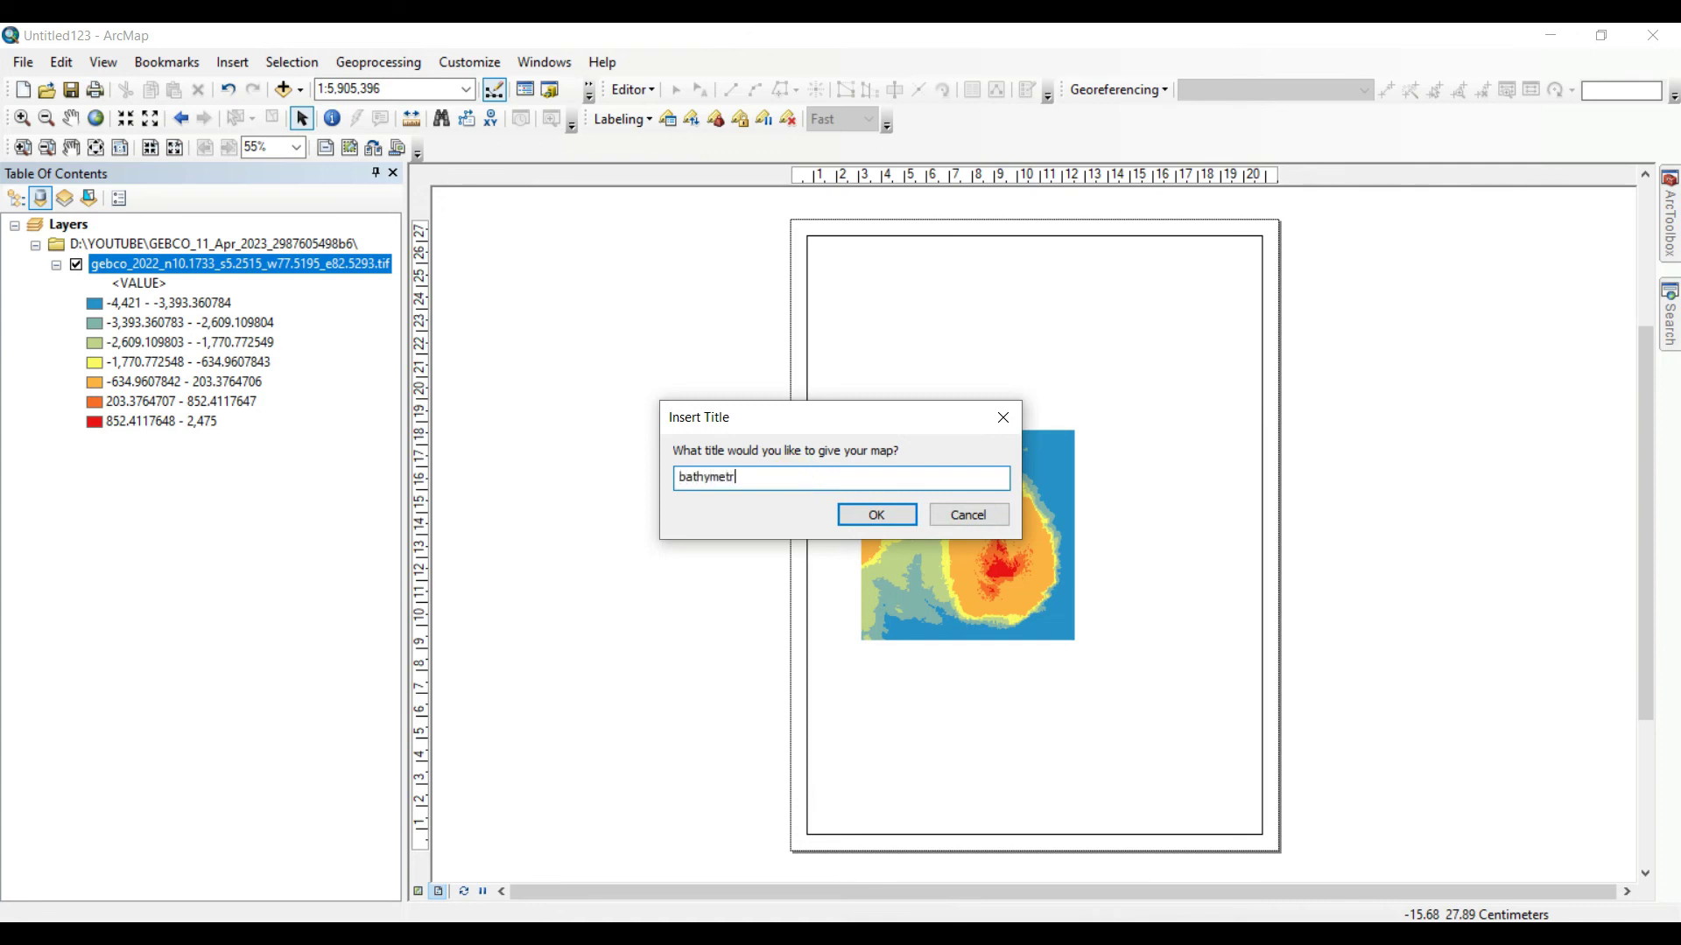
{"action": "left_click", "coordinate": [878, 515]}
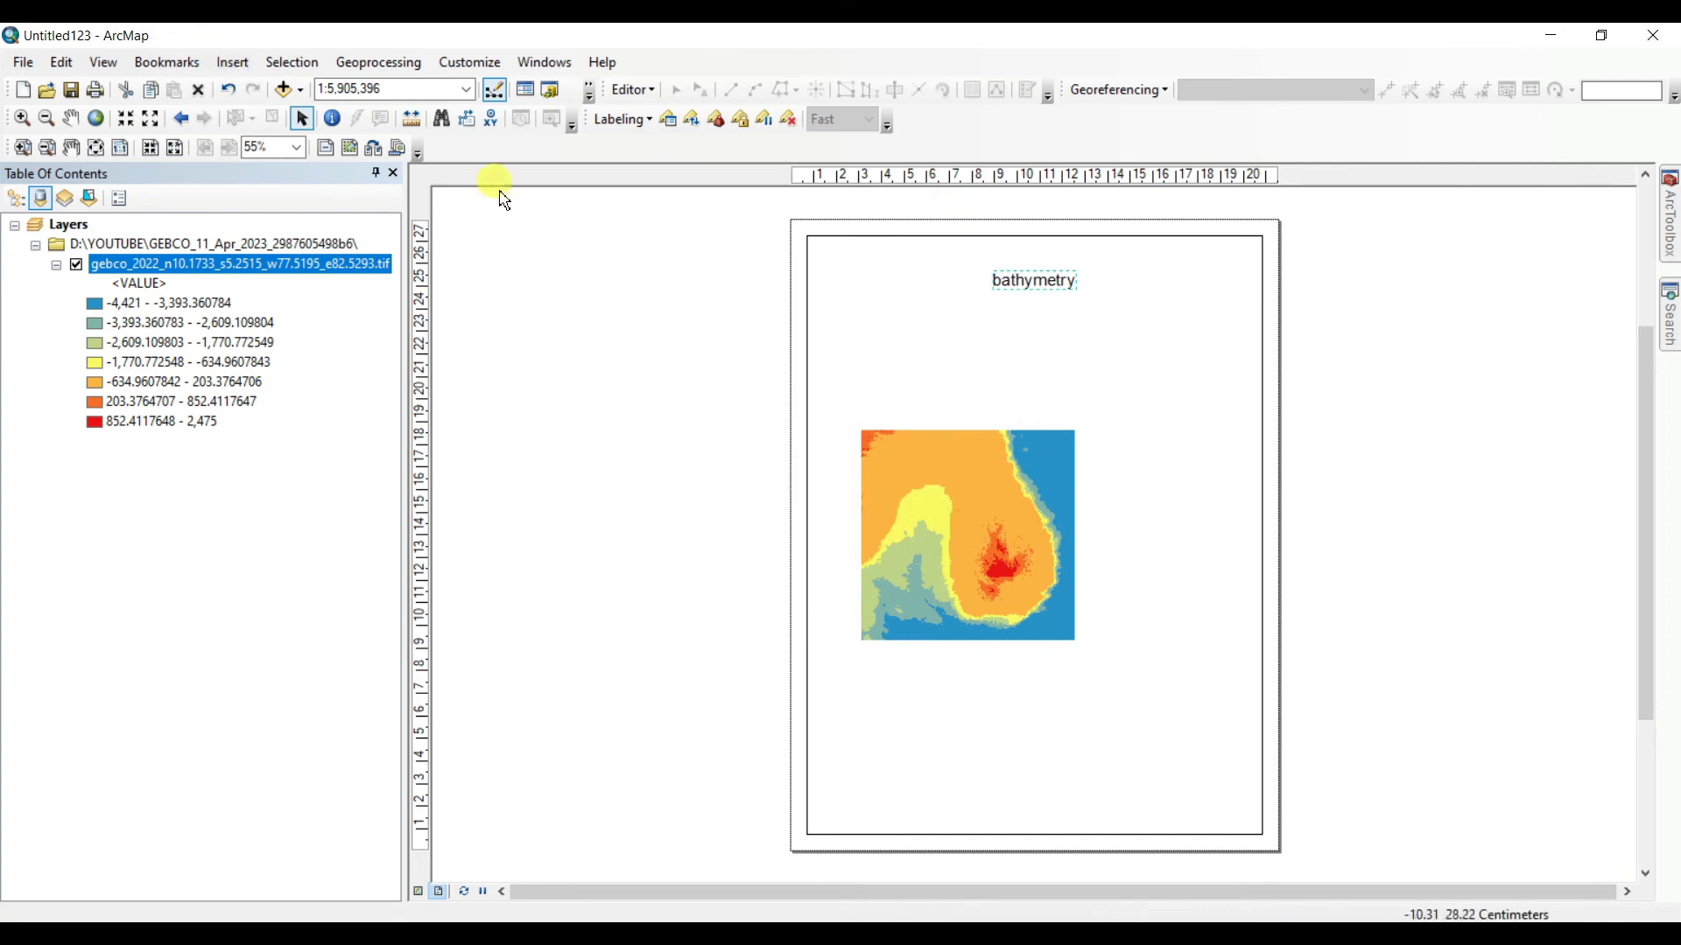
{"action": "left_click", "coordinate": [233, 63]}
Insert a default legend for the GEBCO raster and drag it below the map, lower right.
{"action": "mouse_move", "coordinate": [292, 62]}
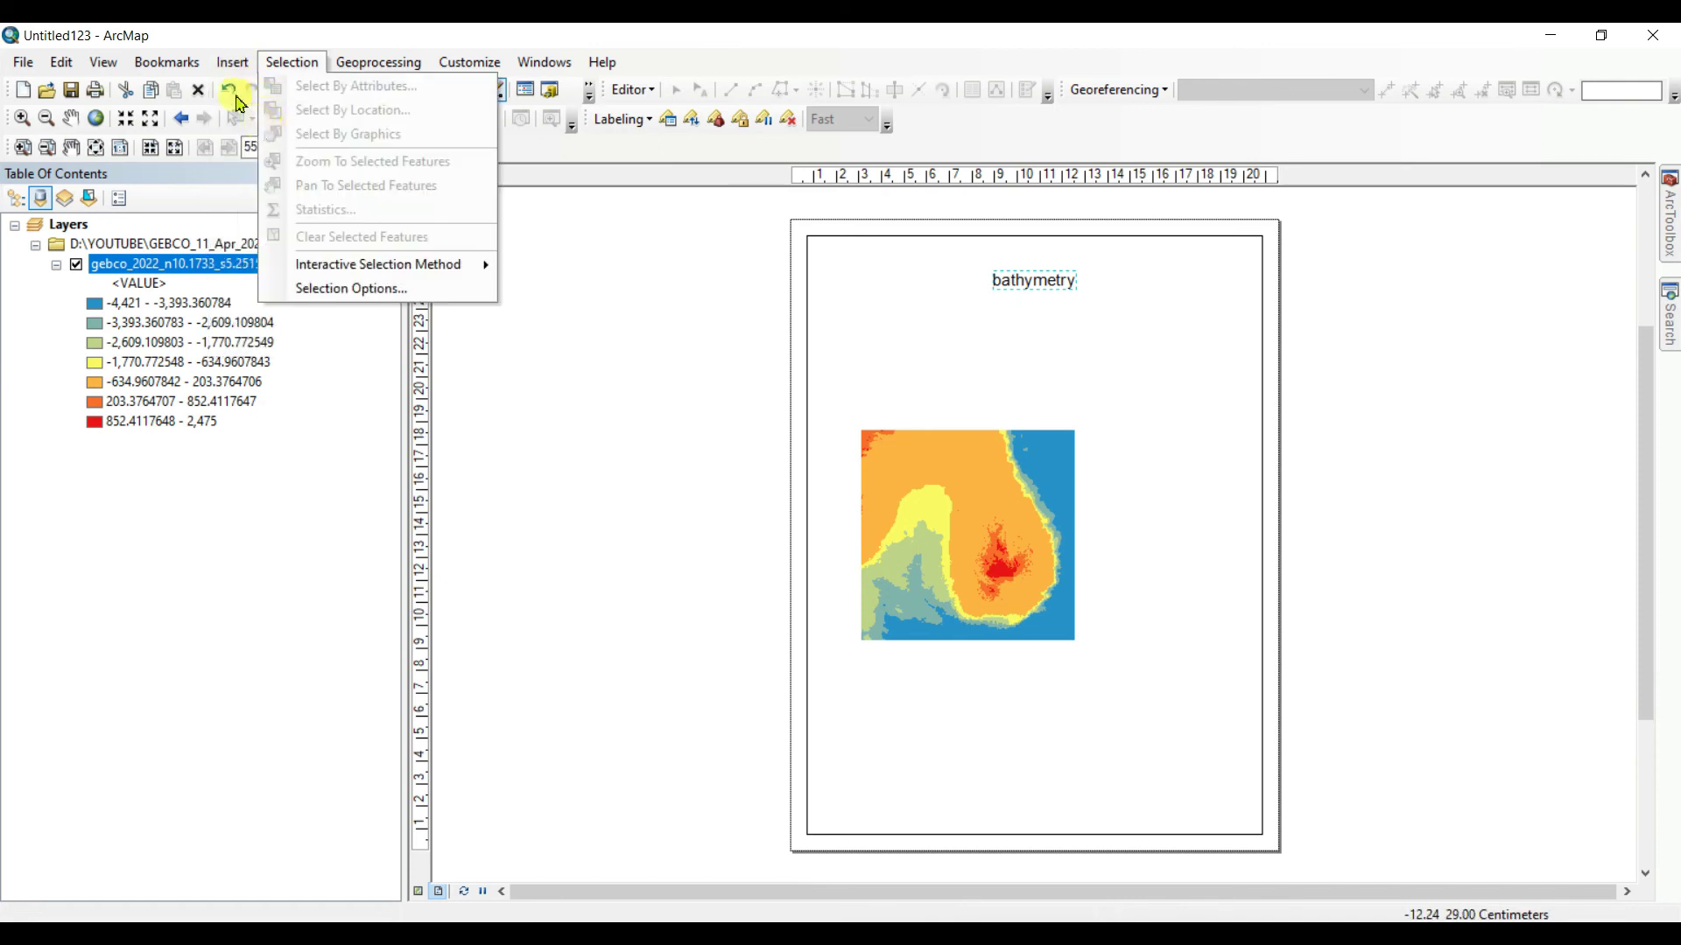
{"action": "mouse_move", "coordinate": [235, 63]}
{"action": "left_click", "coordinate": [243, 112]}
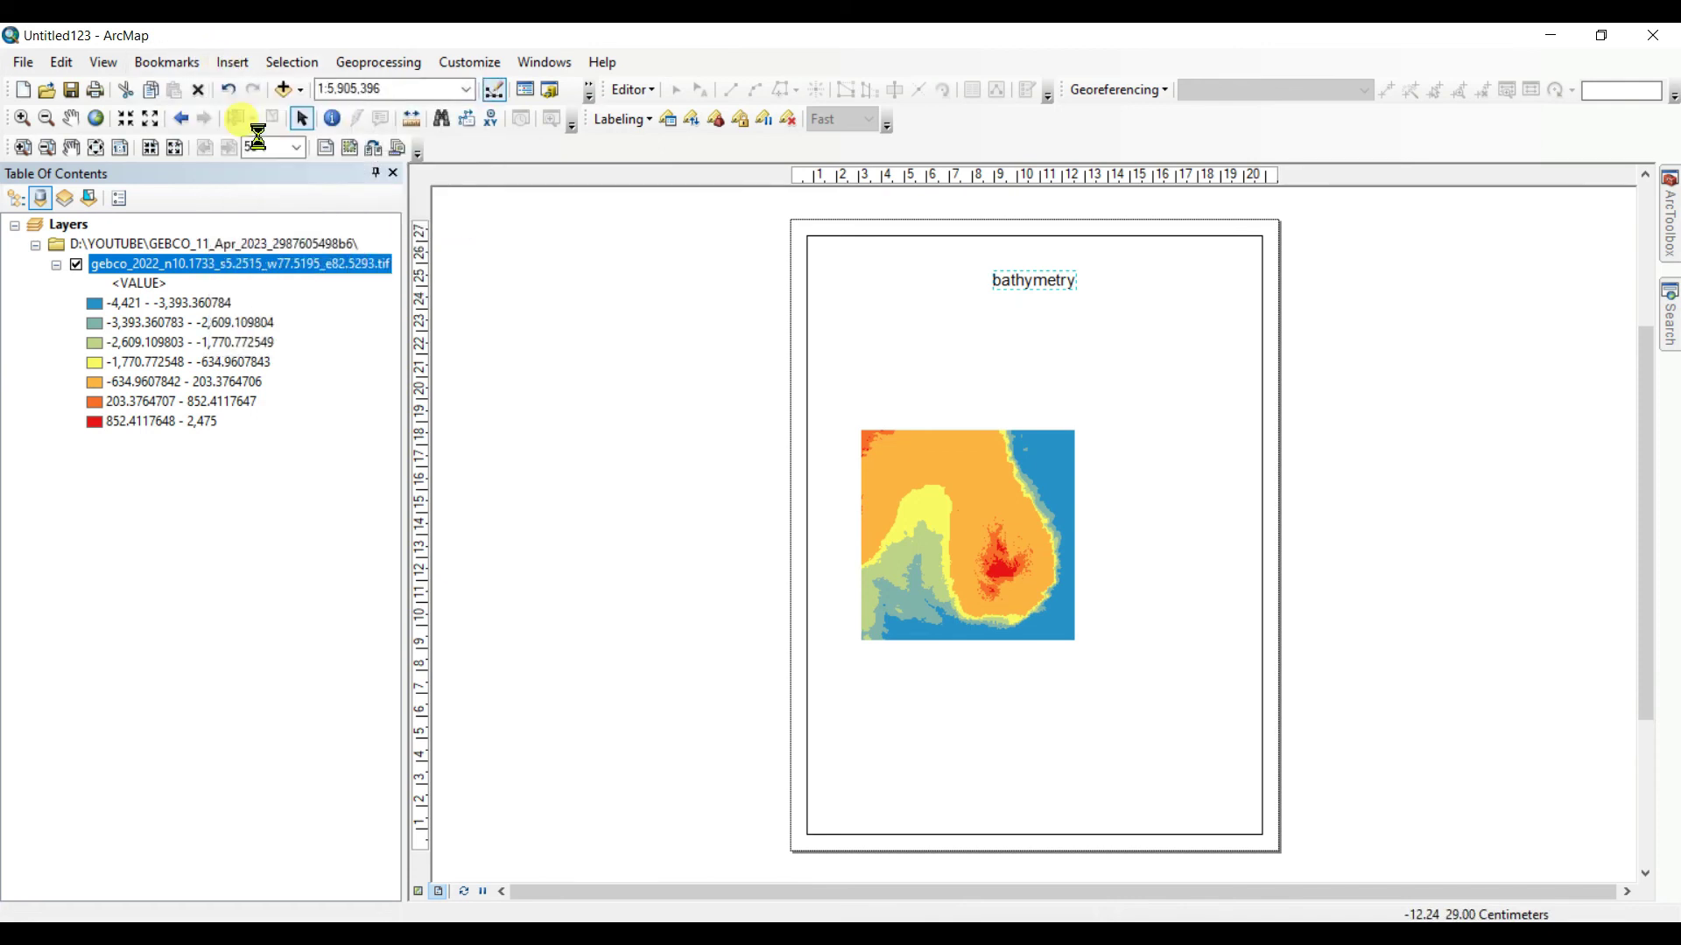
{"action": "left_click", "coordinate": [240, 68]}
{"action": "left_click", "coordinate": [267, 213]}
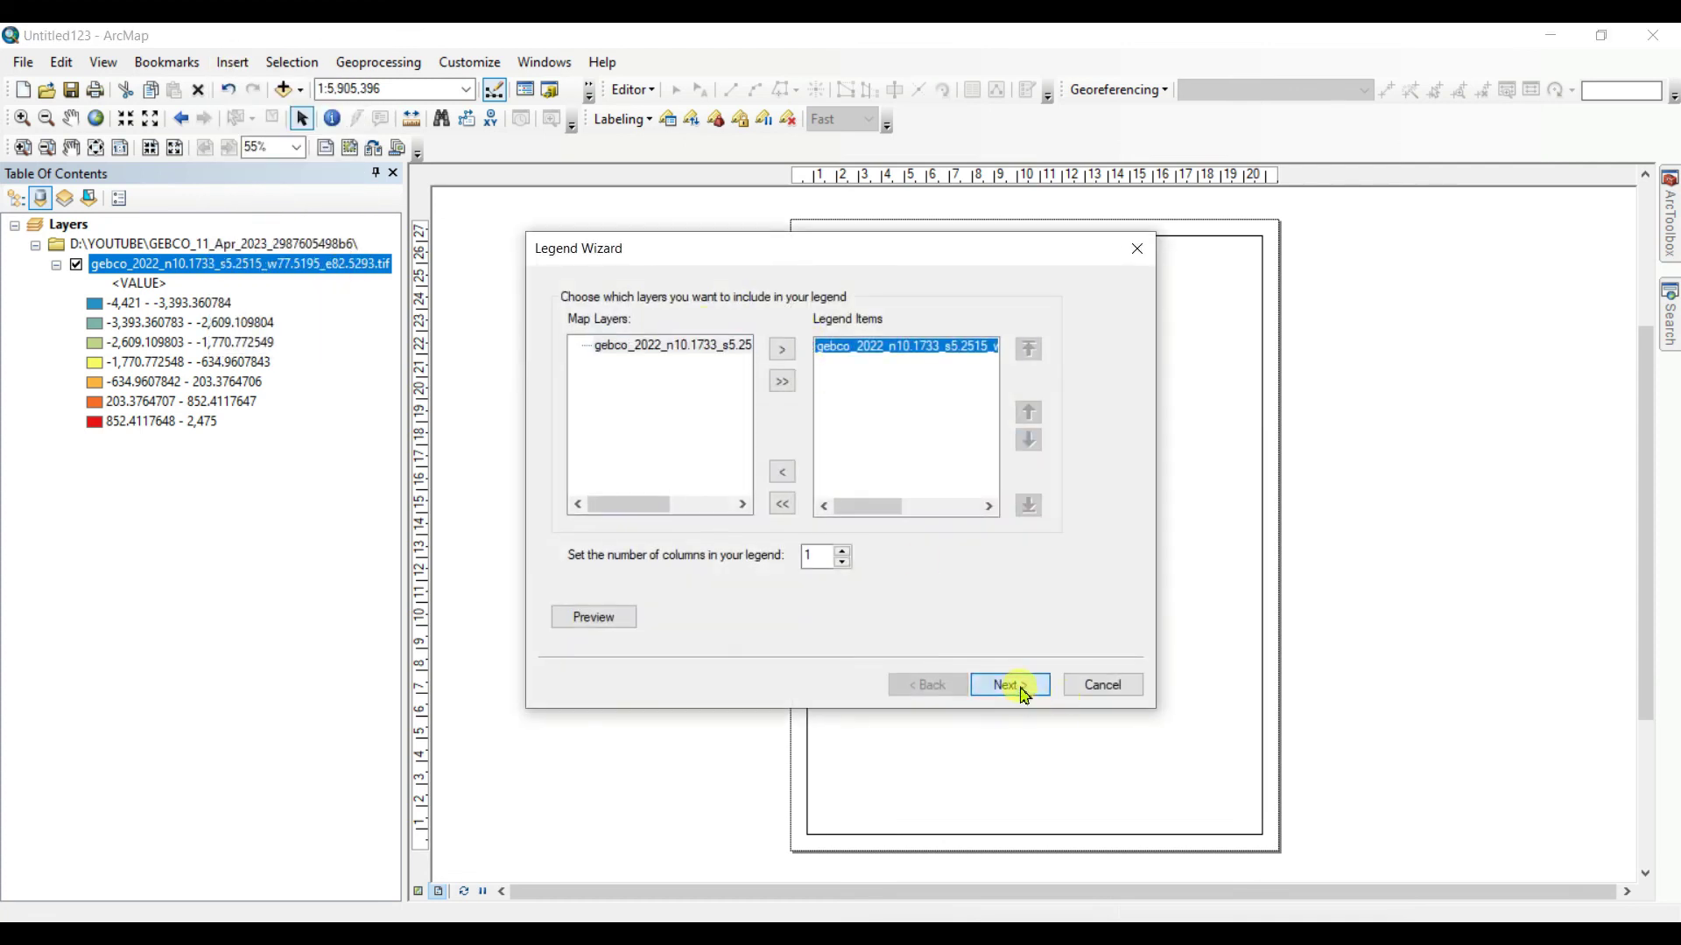
{"action": "left_click", "coordinate": [1037, 700]}
{"action": "left_click", "coordinate": [1033, 700]}
{"action": "left_click", "coordinate": [1030, 700]}
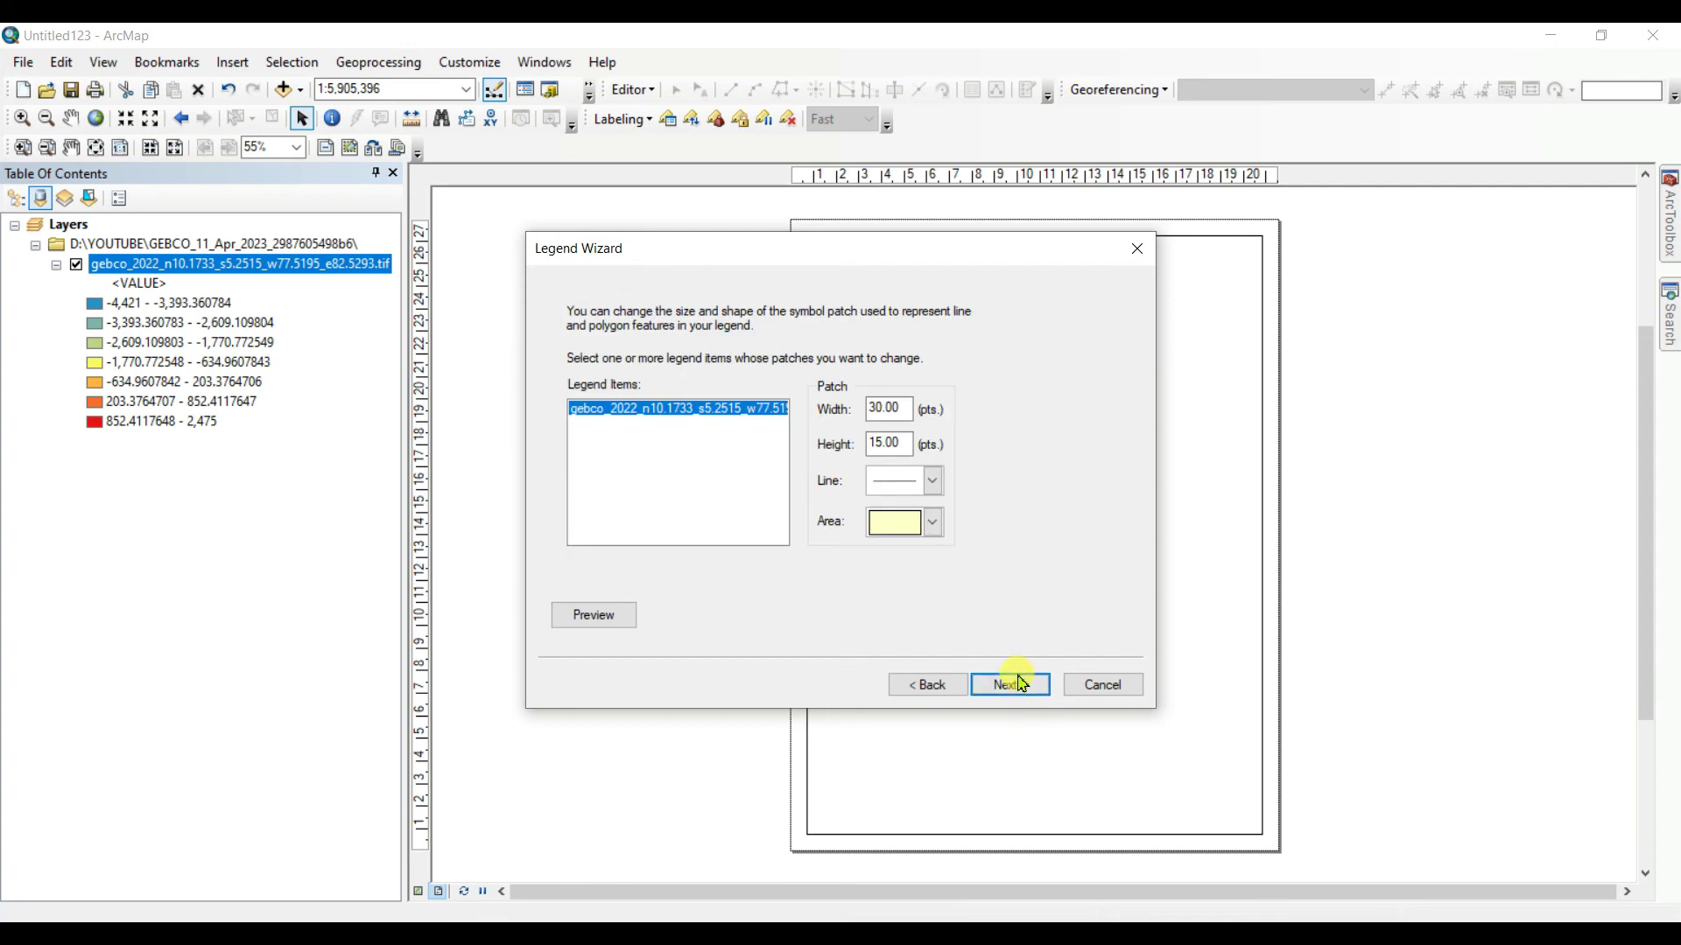
{"action": "left_click", "coordinate": [1022, 684]}
{"action": "left_click", "coordinate": [1020, 686]}
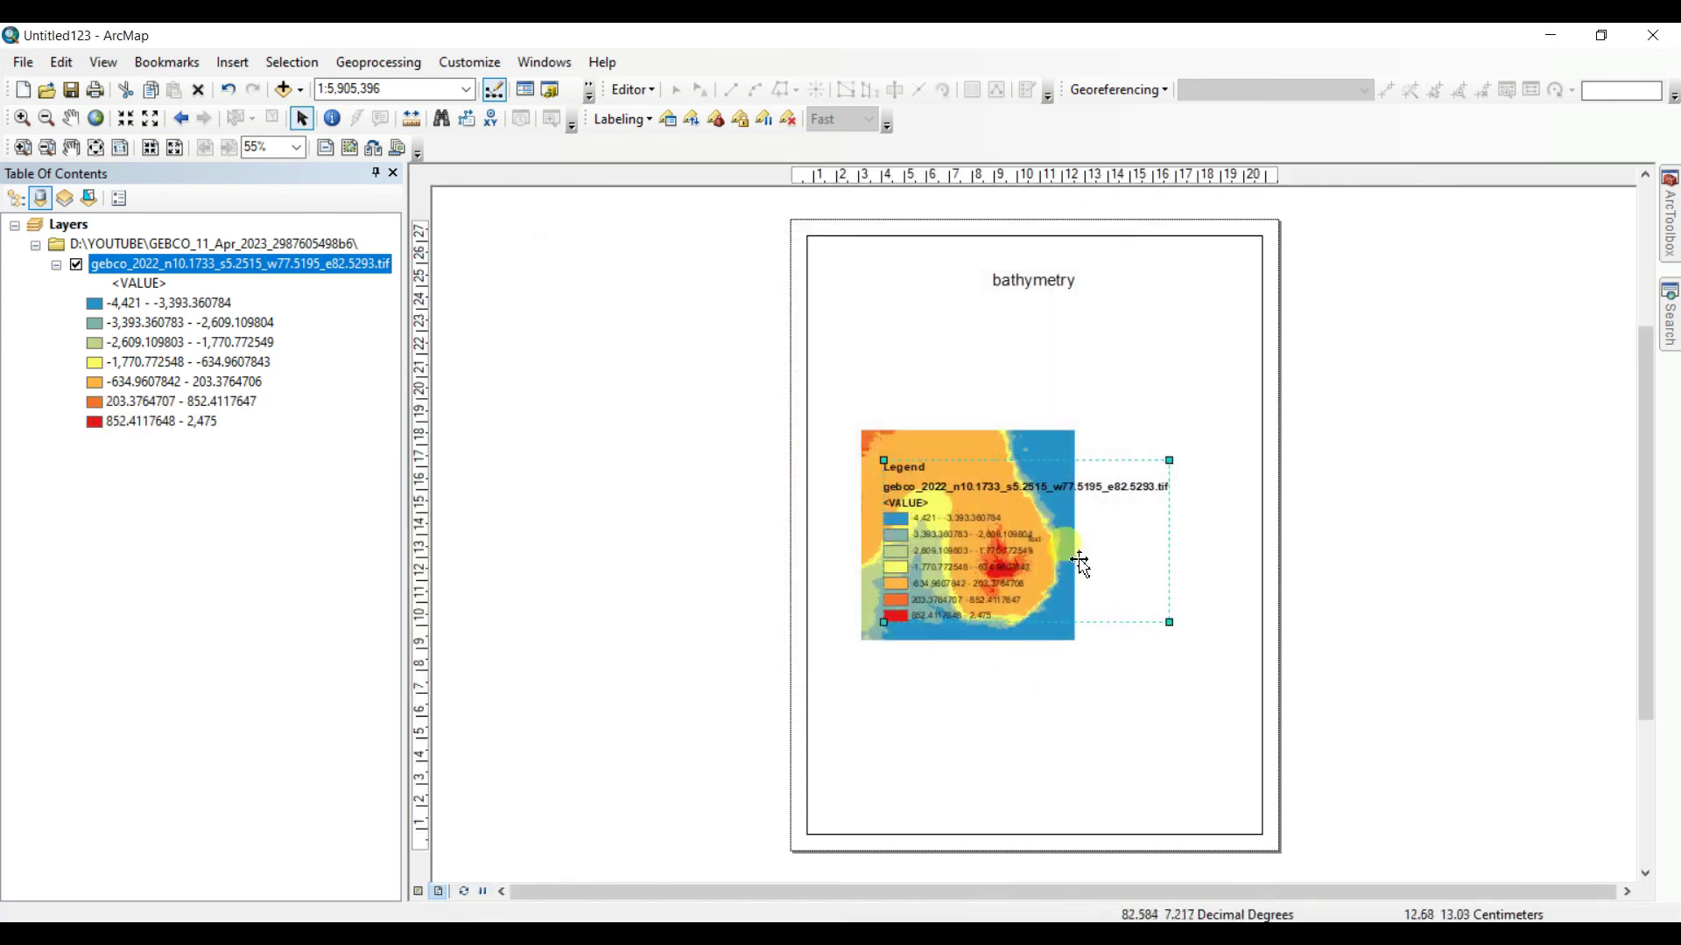
{"action": "left_click_drag", "start_coordinate": [1075, 560], "coordinate": [1166, 742]}
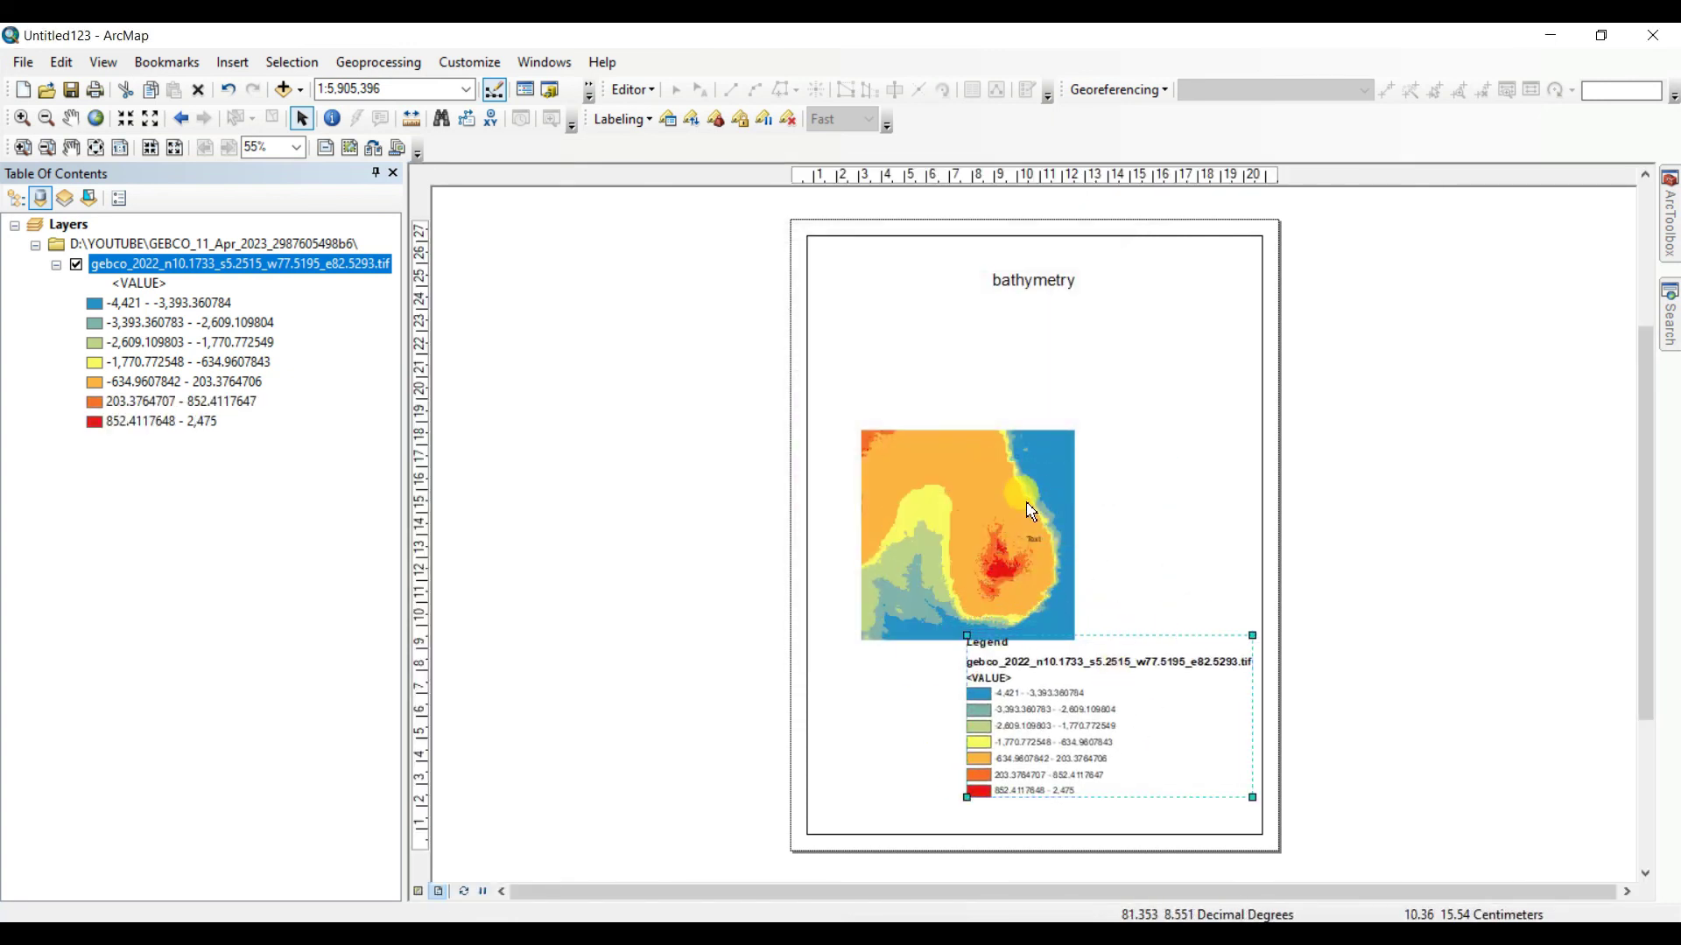
{"action": "left_click", "coordinate": [1044, 455]}
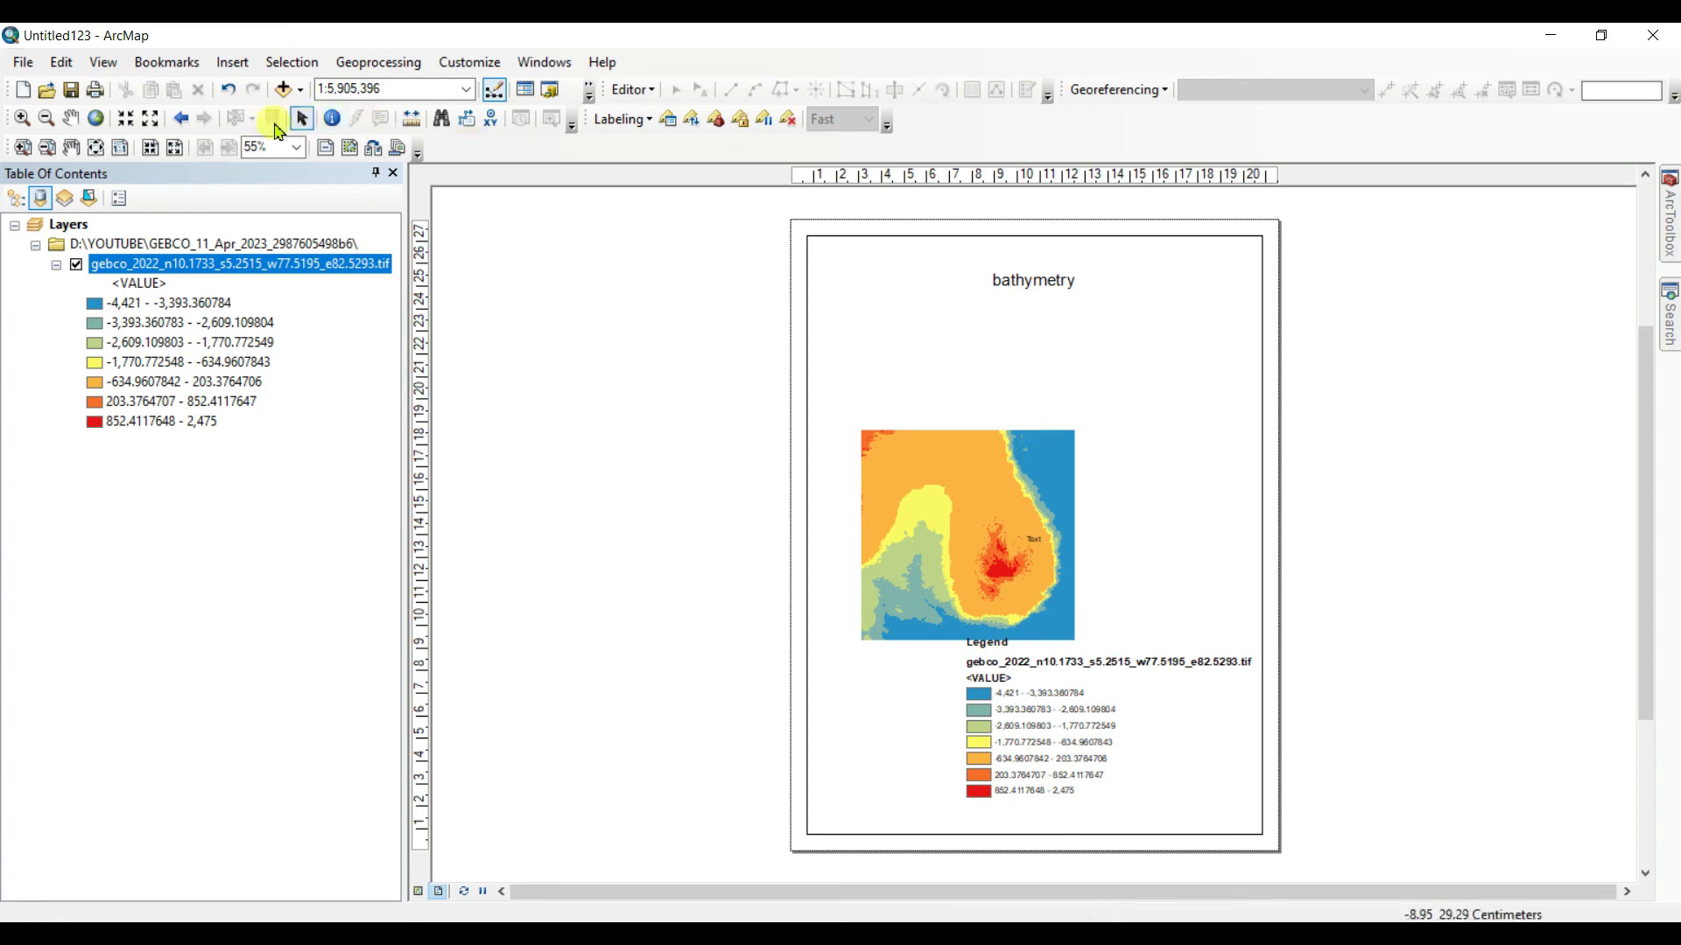
Zoom the layout's map in to about 1:3,605,698 with a drag box.
{"action": "left_click", "coordinate": [24, 120]}
{"action": "left_click_drag", "start_coordinate": [837, 394], "coordinate": [1105, 643]}
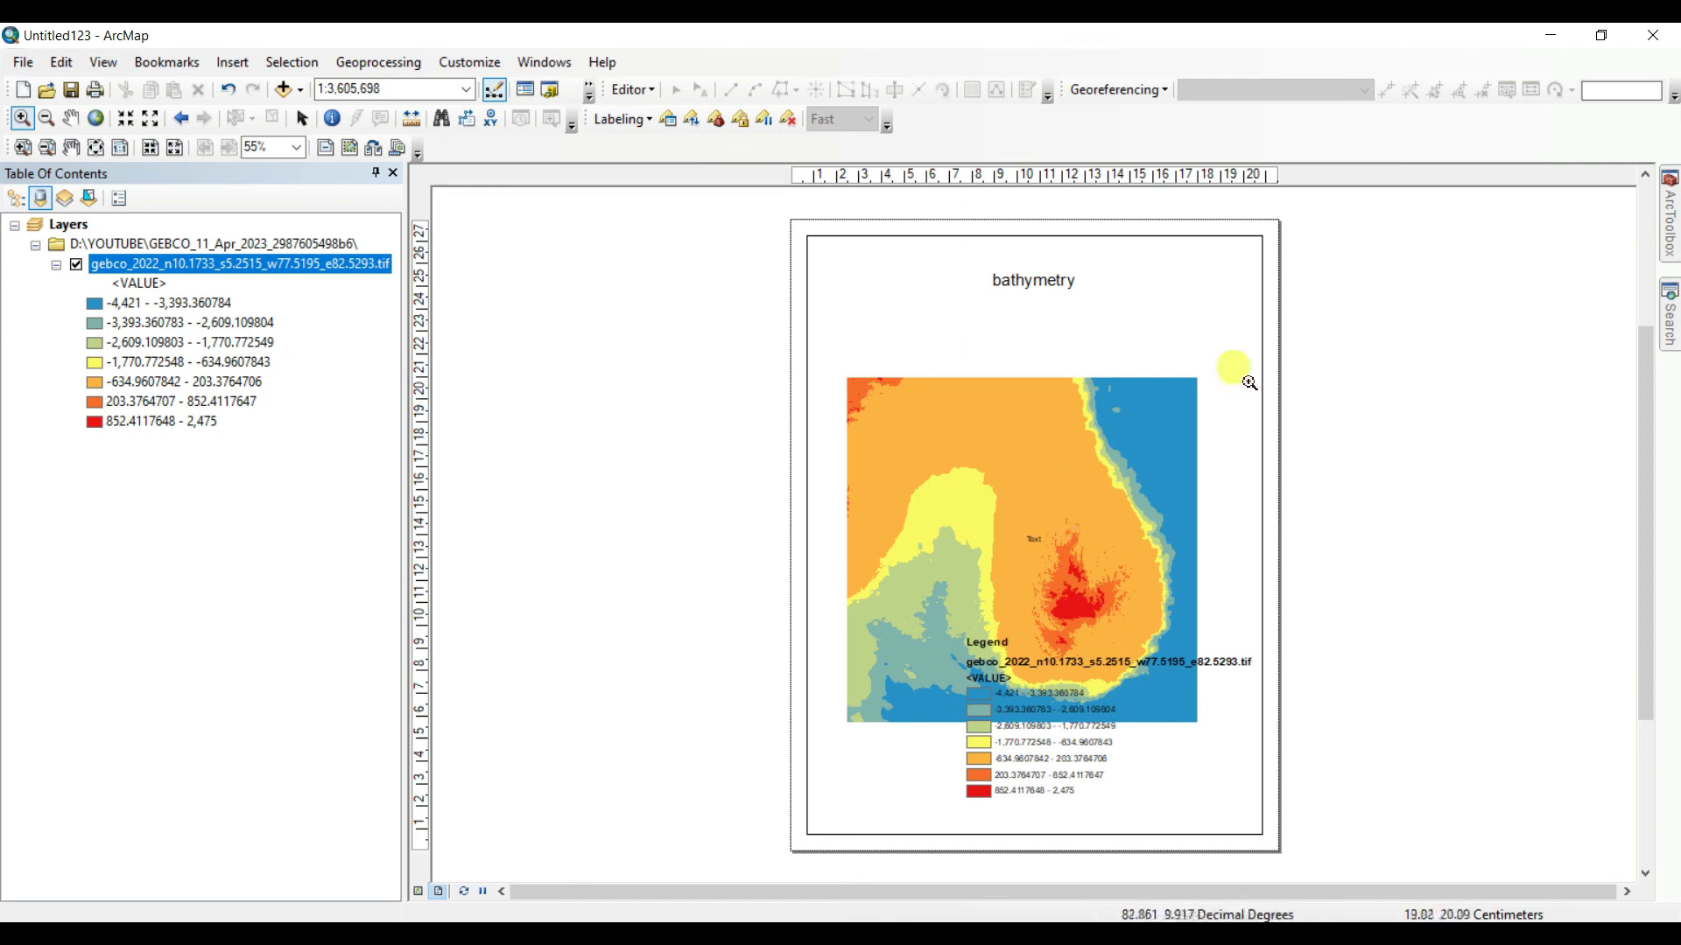